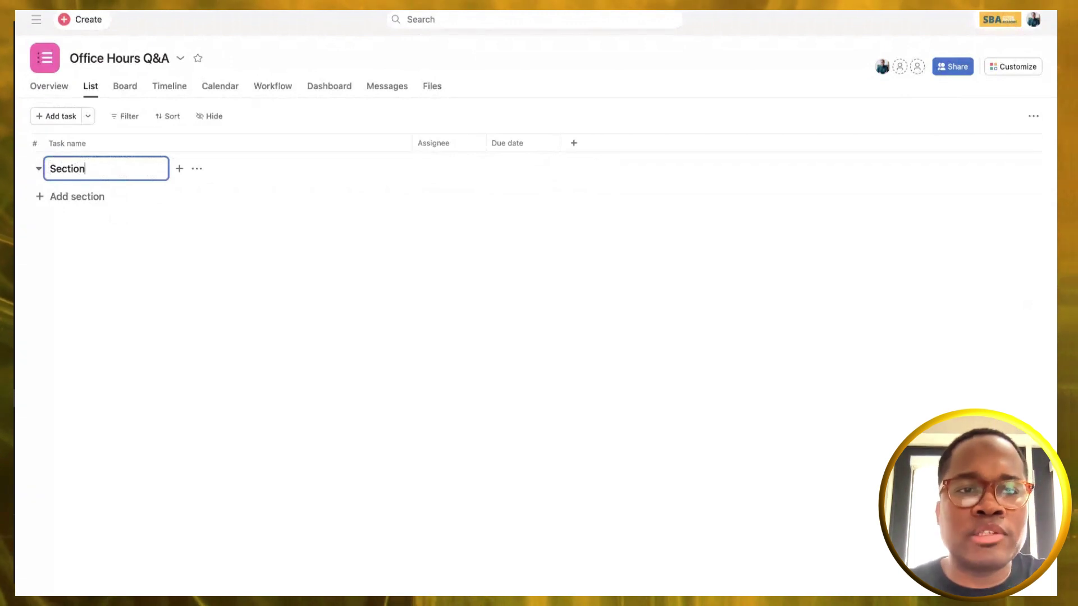
Step: Add two tasks named Task 1 and Task 2 to the section
{"action": "key", "text": "Return"}
{"action": "type", "text": "Task 1"}
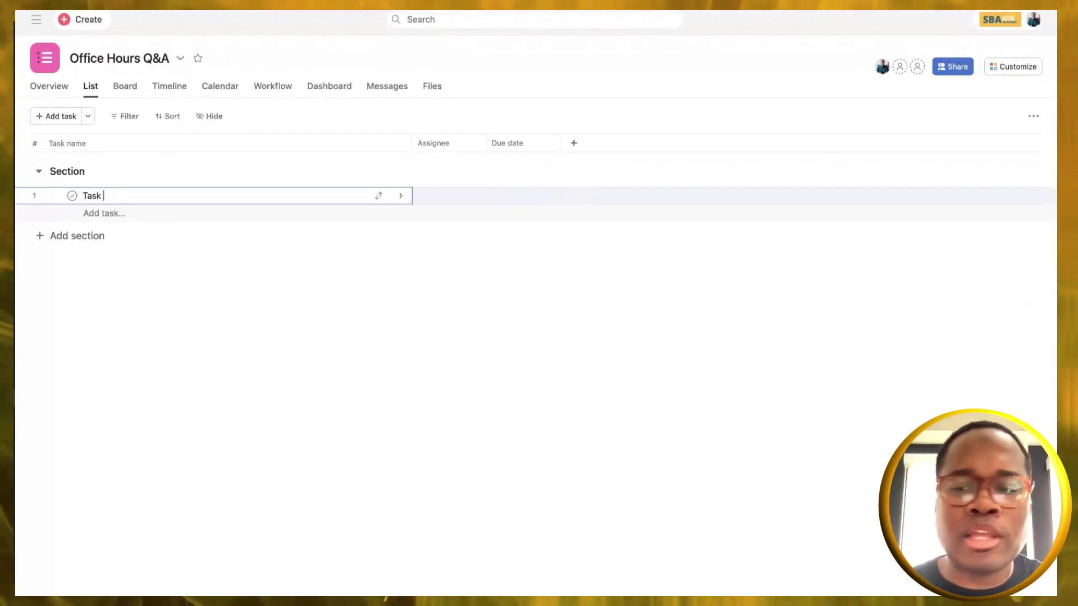
{"action": "key", "text": "Return"}
{"action": "type", "text": "Task 2"}
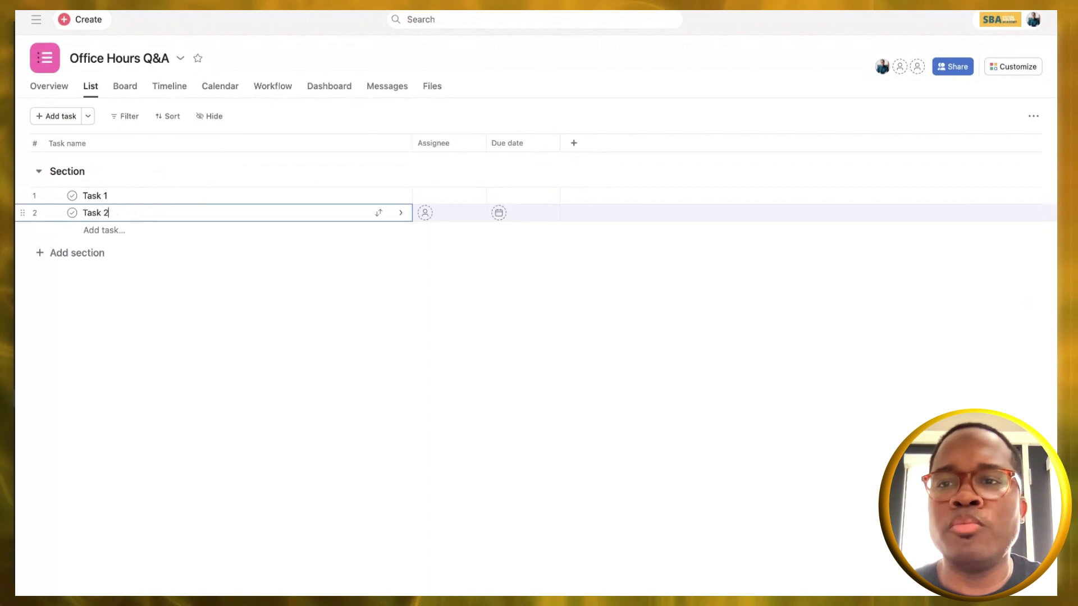
Step: Enable Time your work fields and set estimated times of 3h and 2h
{"action": "left_click", "coordinate": [1010, 72]}
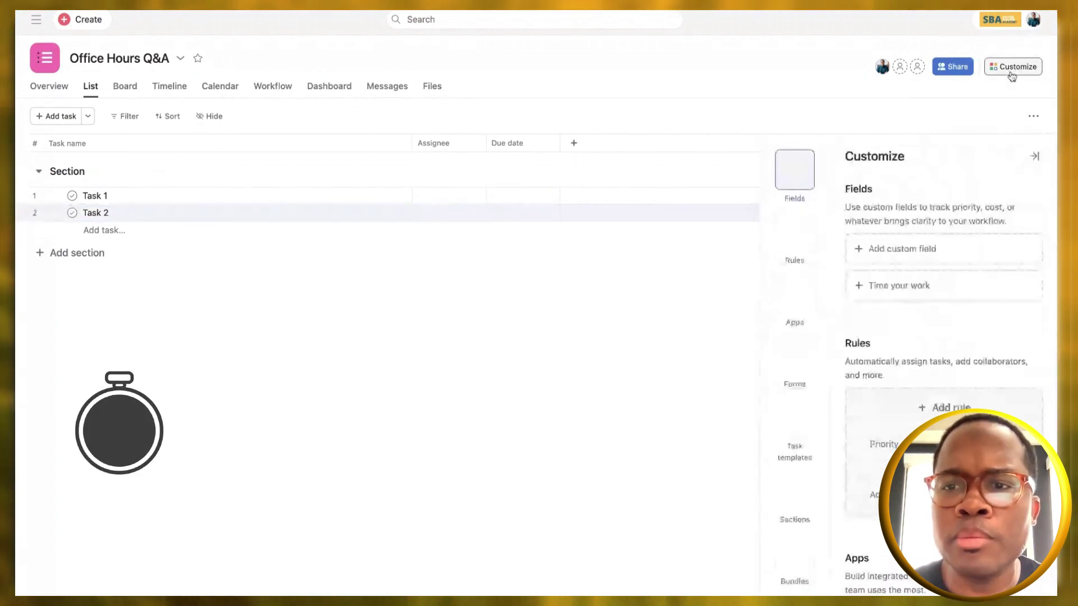
{"action": "left_click", "coordinate": [909, 289]}
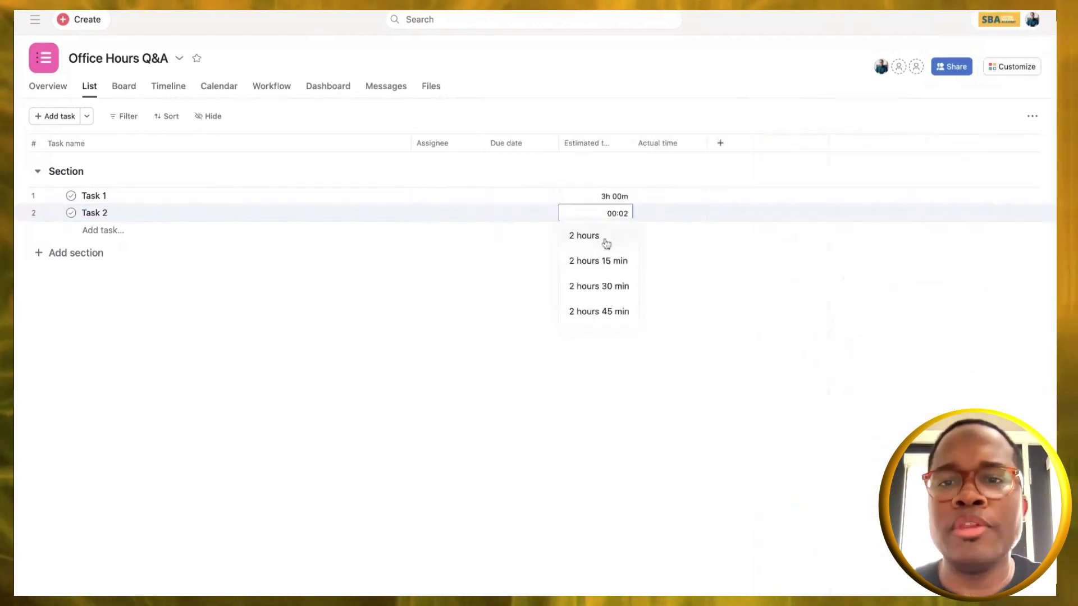
{"action": "type", "text": "00"}
{"action": "key", "text": "Return"}
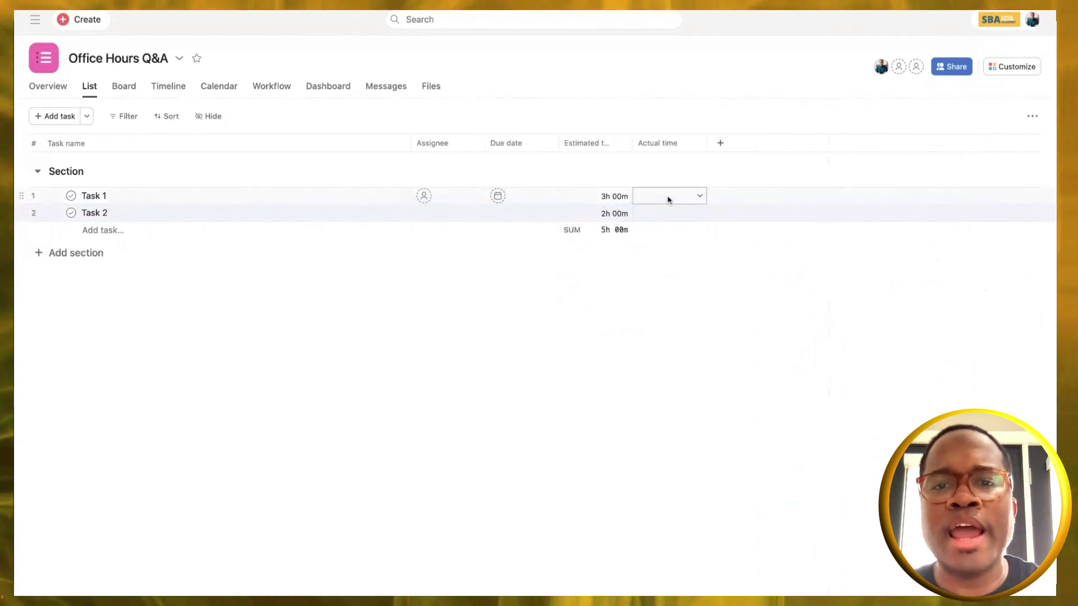
Step: Log actual times of 30m for Task 1 and 45m for Task 2
{"action": "left_click", "coordinate": [668, 199]}
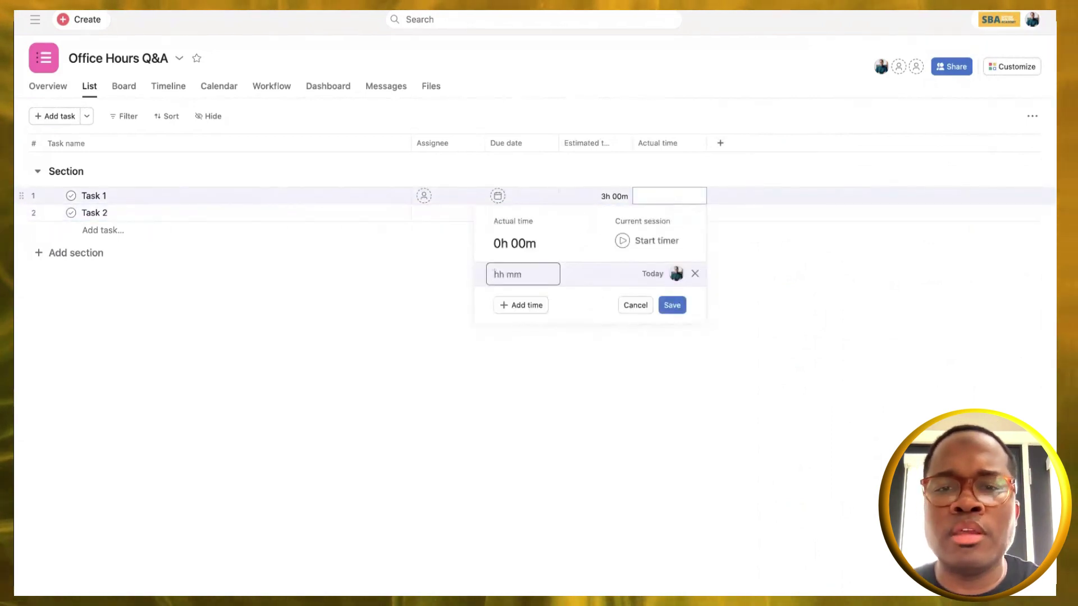
{"action": "type", "text": "00:30"}
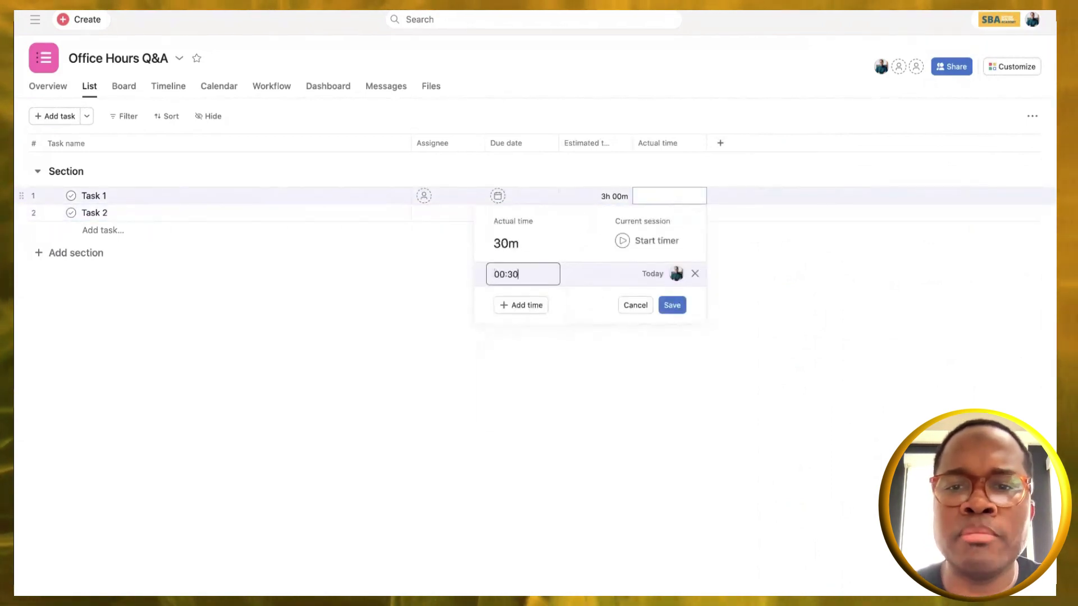
{"action": "left_click", "coordinate": [670, 308]}
{"action": "left_click", "coordinate": [671, 213]}
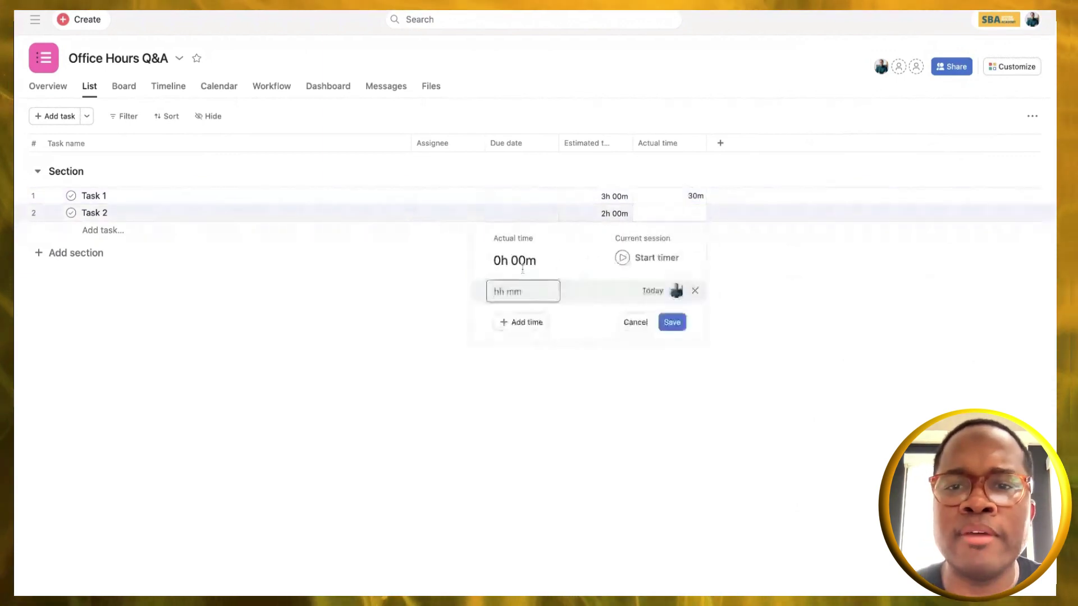
{"action": "type", "text": "45m"}
{"action": "key", "text": "Return"}
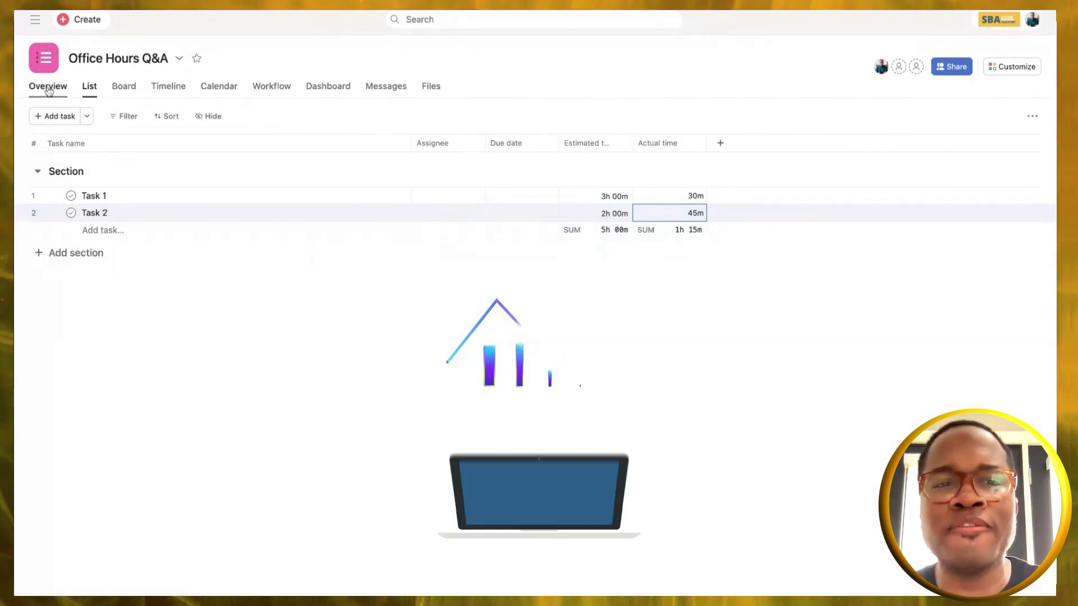
Step: Write 'Budgeted hours: 20' in the Overview's project description, then go back to List
{"action": "left_click", "coordinate": [49, 90]}
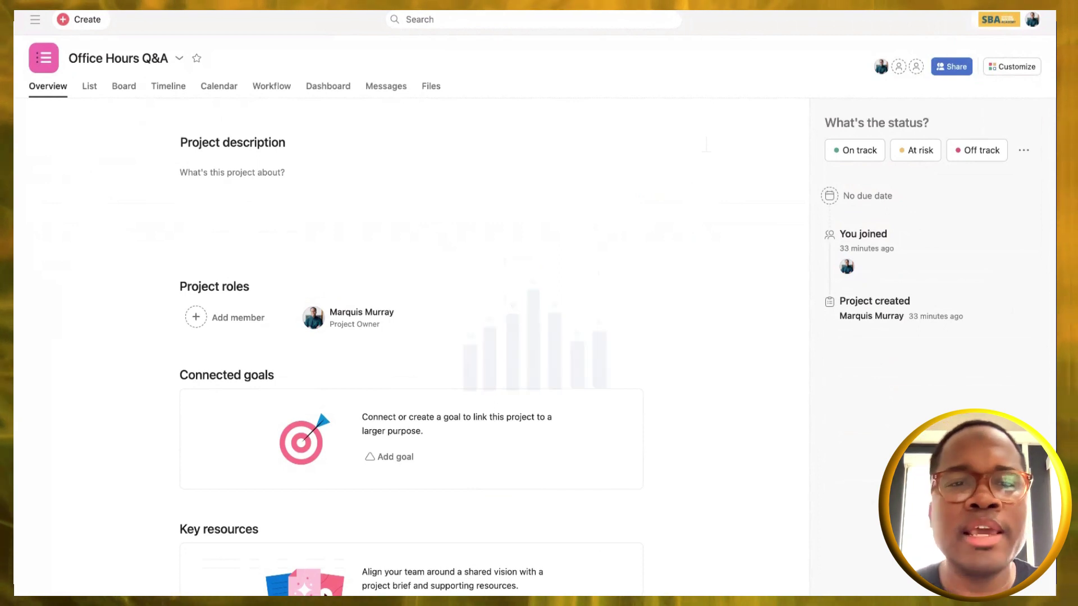
{"action": "left_click", "coordinate": [263, 179]}
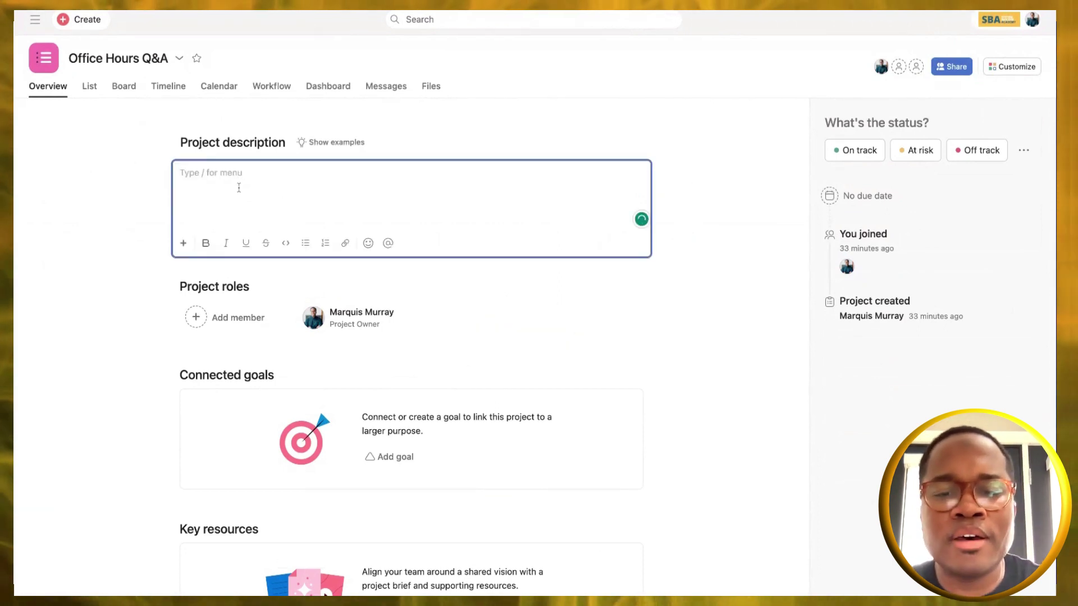
{"action": "type", "text": "Budgeted hours: 20"}
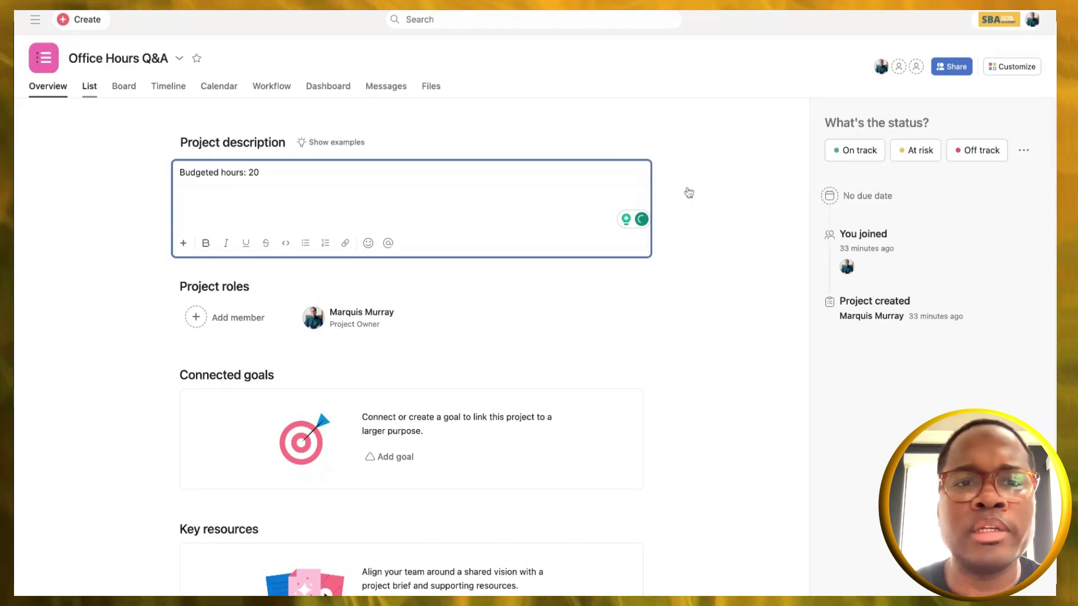
{"action": "left_click", "coordinate": [91, 87]}
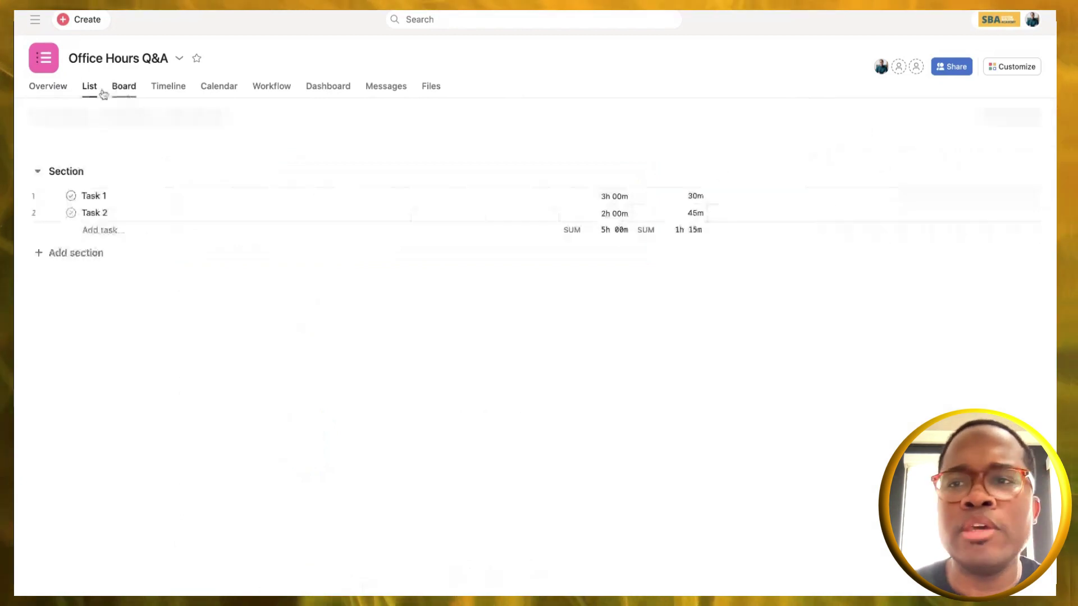
Step: Add the Budget field from the field library to the project
{"action": "left_click", "coordinate": [1005, 72]}
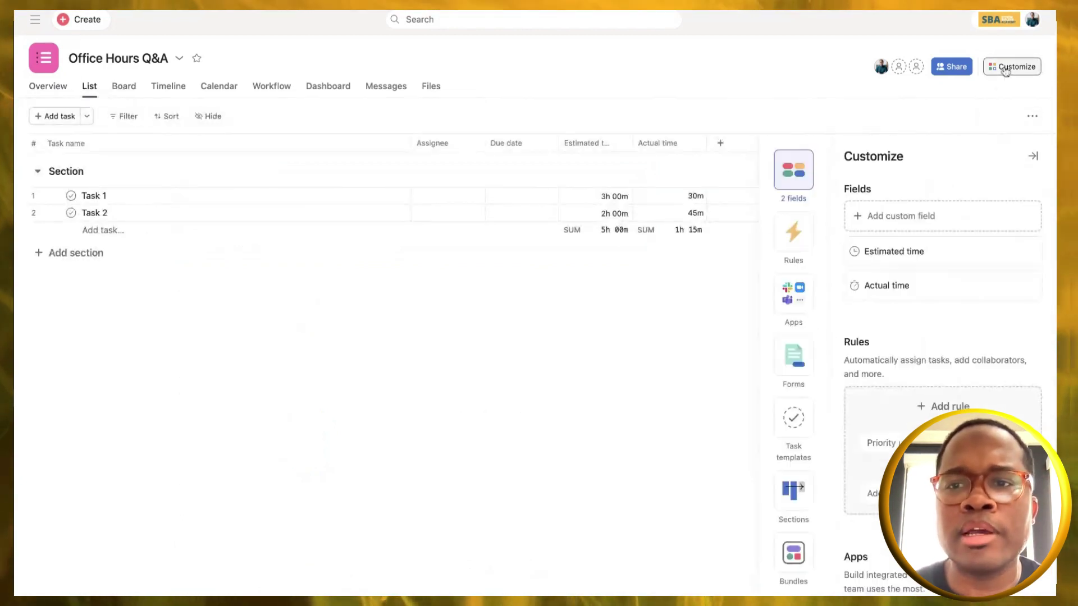
{"action": "left_click", "coordinate": [912, 224]}
{"action": "left_click", "coordinate": [503, 105]}
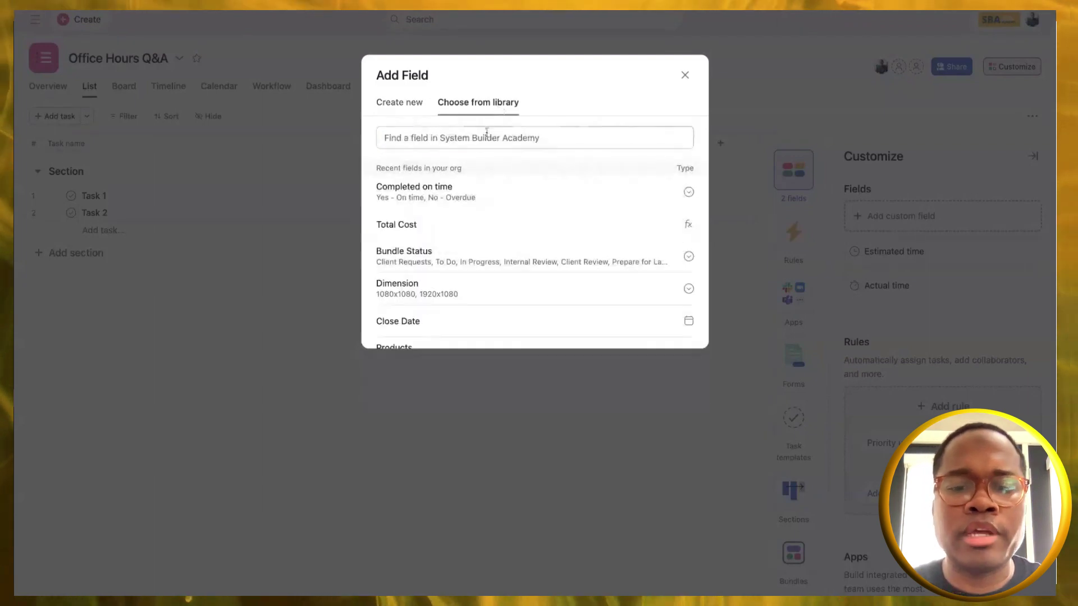
{"action": "left_click", "coordinate": [487, 133]}
{"action": "type", "text": "bud"}
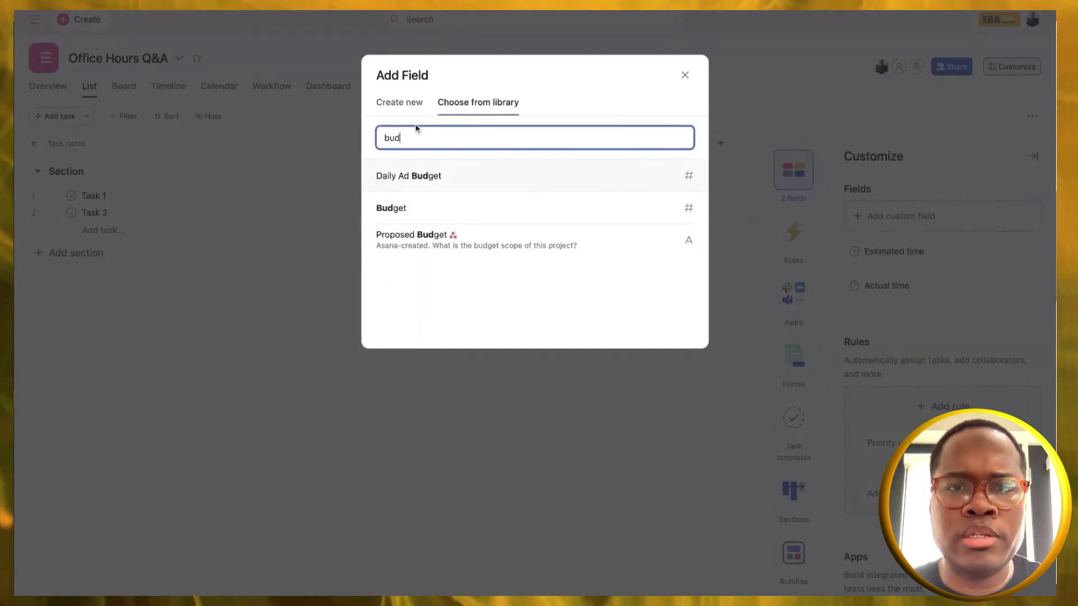
{"action": "left_click", "coordinate": [421, 210]}
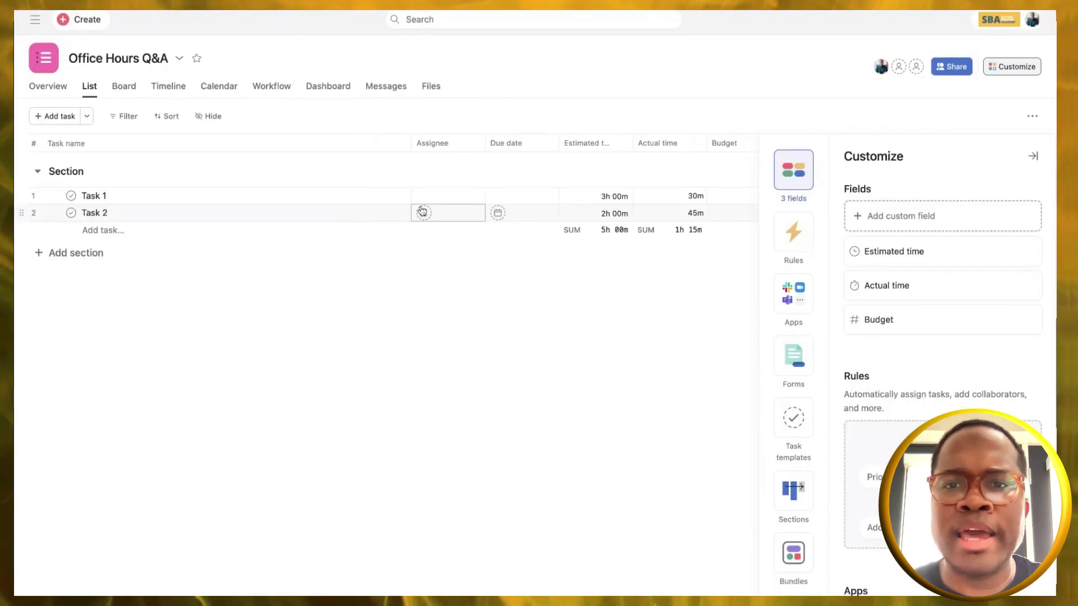
{"action": "left_click", "coordinate": [1033, 156]}
Step: Add a 'Project Budget' task with a Budget value of $20.00
{"action": "left_click", "coordinate": [55, 116]}
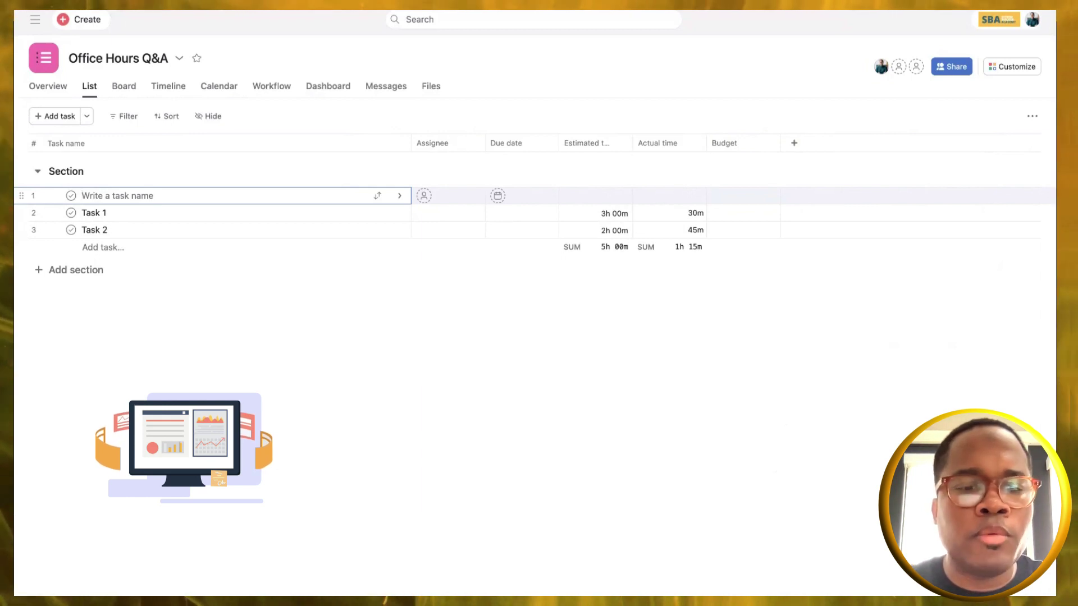
{"action": "type", "text": "Pro"}
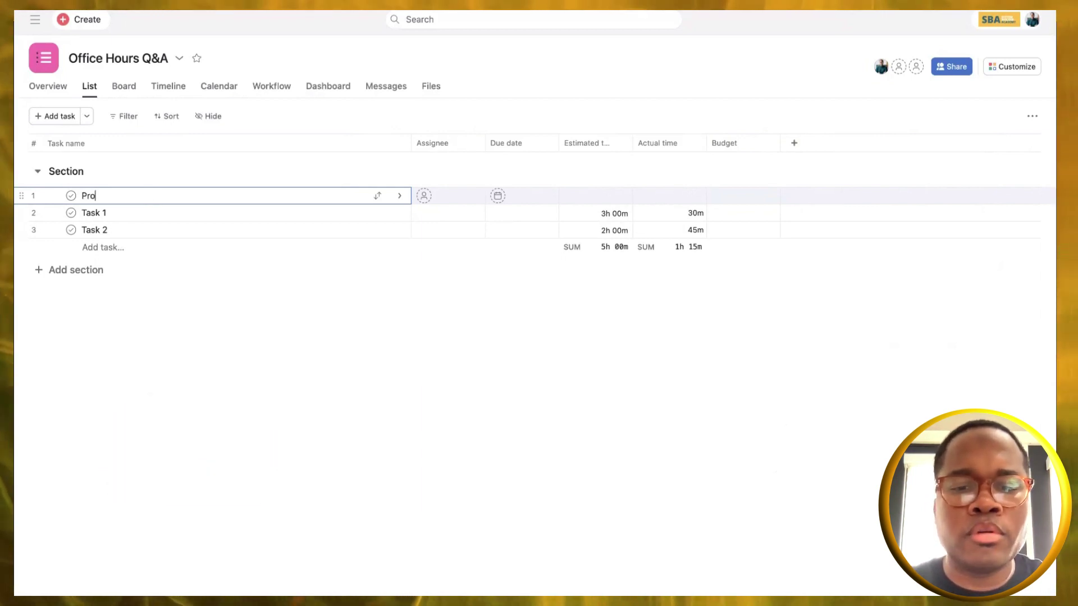
{"action": "type", "text": "ject Budget"}
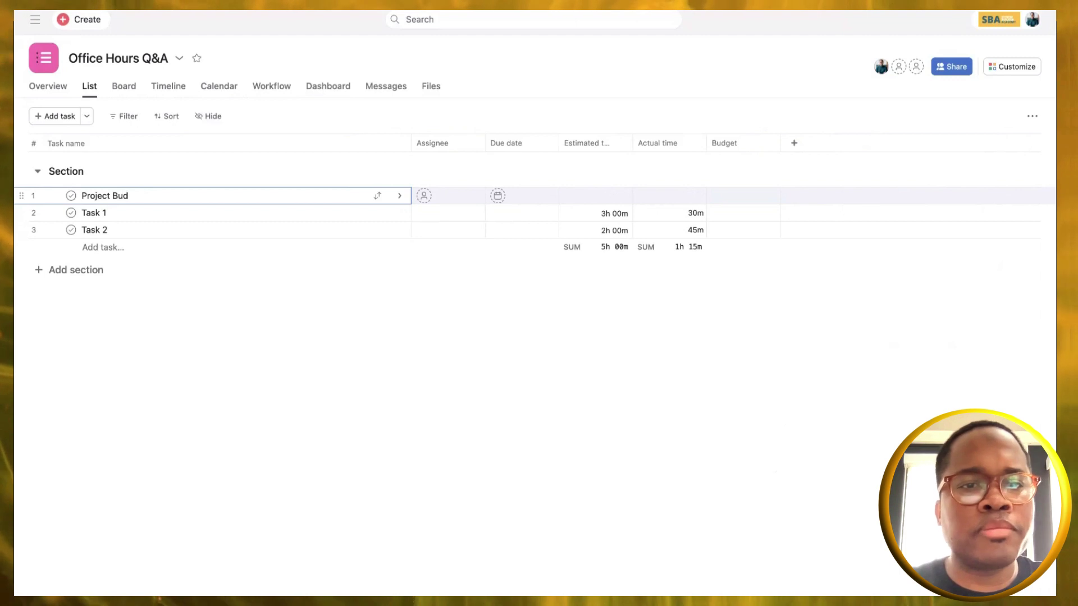
{"action": "left_click", "coordinate": [724, 197]}
{"action": "key", "text": "Return"}
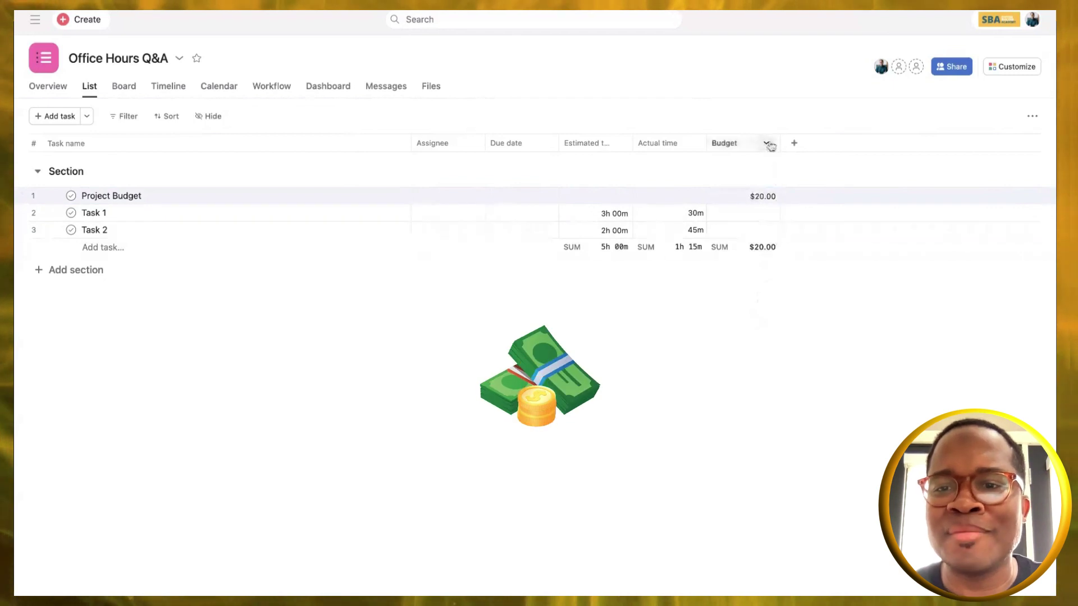
Step: Remove the Budget field from the project
{"action": "left_click", "coordinate": [767, 144]}
{"action": "left_click", "coordinate": [806, 386]}
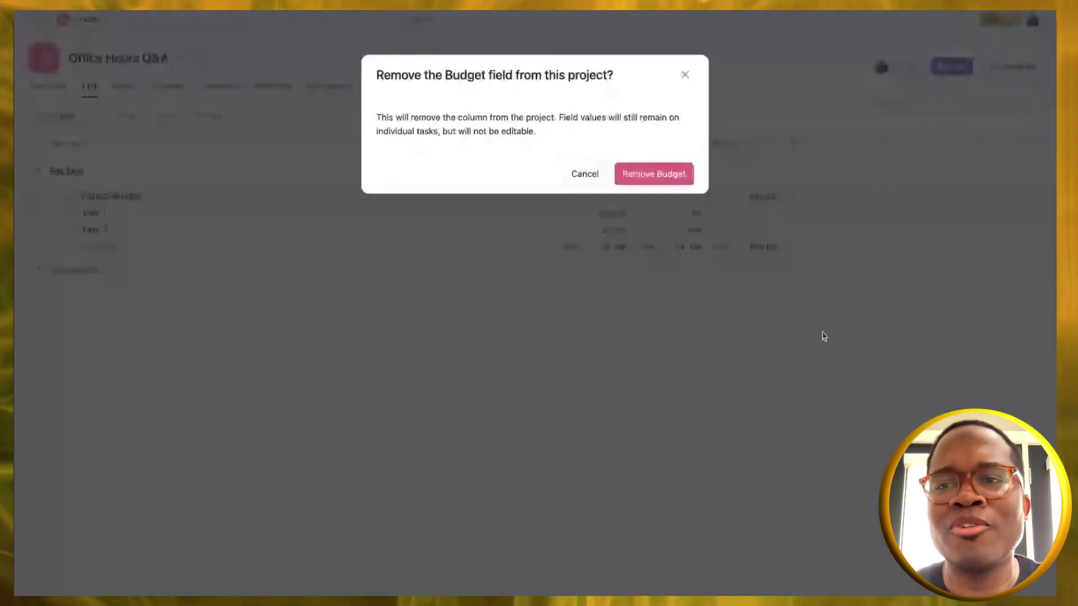
{"action": "left_click", "coordinate": [675, 174]}
Step: Create a Number field 'Budgeted Hours' and set Project Budget to 20
{"action": "left_click", "coordinate": [1004, 68]}
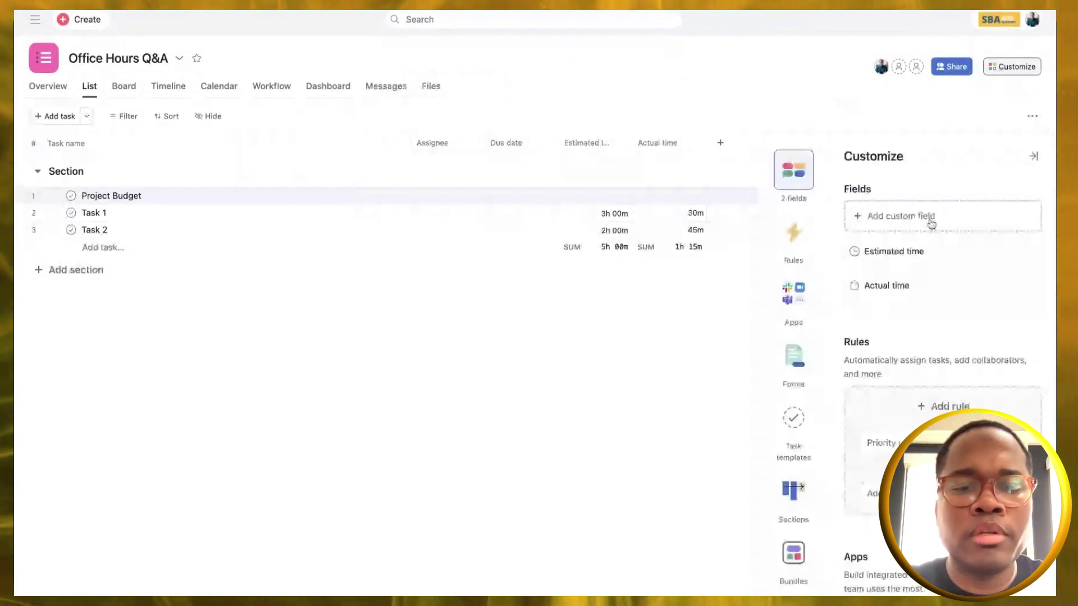
{"action": "left_click", "coordinate": [931, 224]}
{"action": "type", "text": "B"}
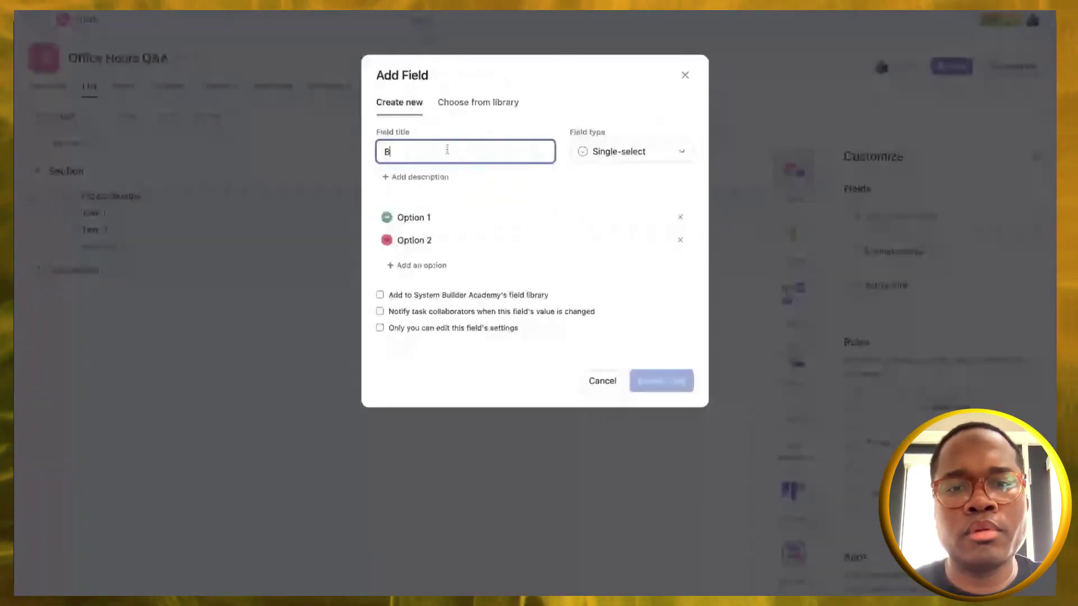
{"action": "type", "text": "udgeted Hours"}
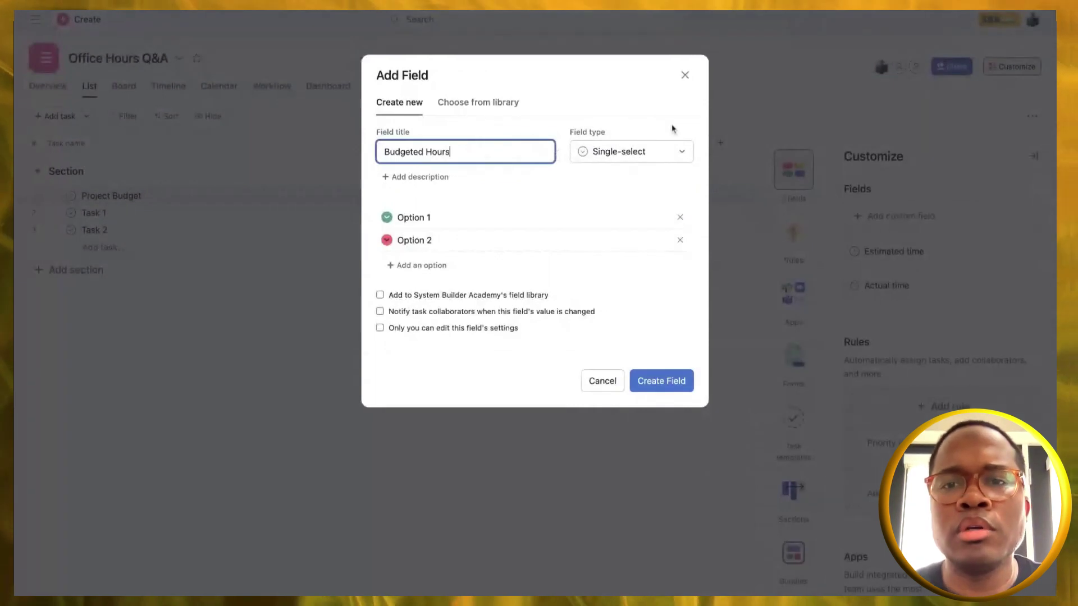
{"action": "left_click", "coordinate": [668, 155]}
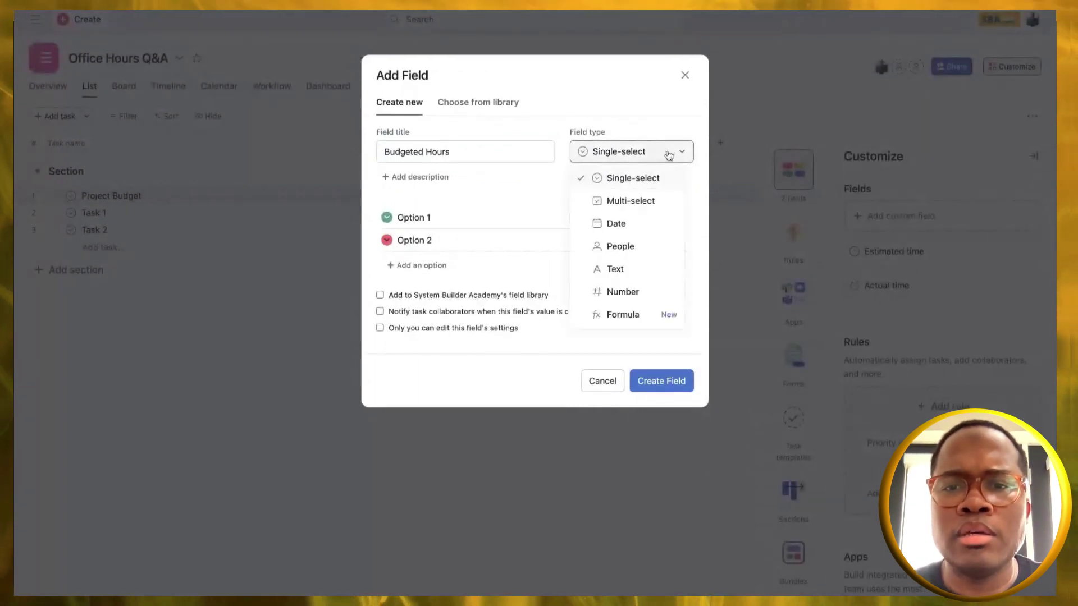
{"action": "left_click", "coordinate": [635, 296]}
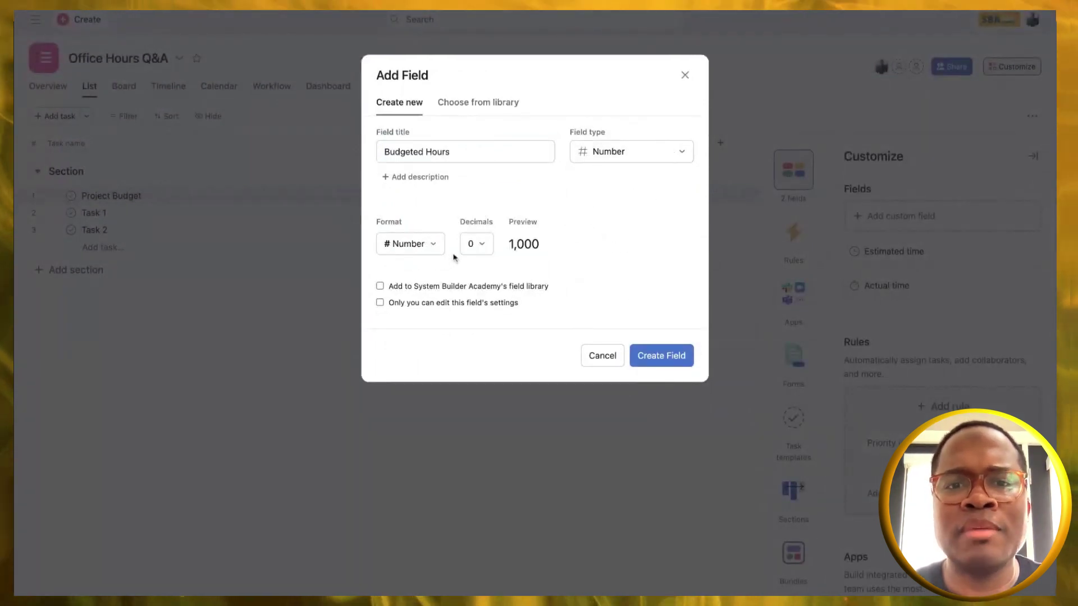
{"action": "left_click", "coordinate": [669, 358]}
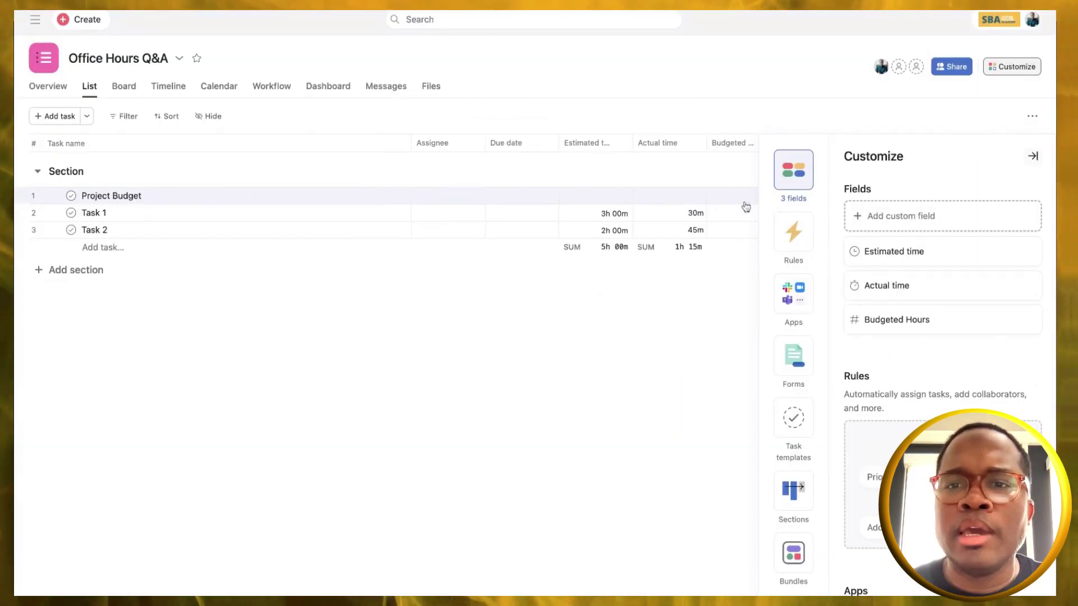
{"action": "left_click", "coordinate": [742, 195]}
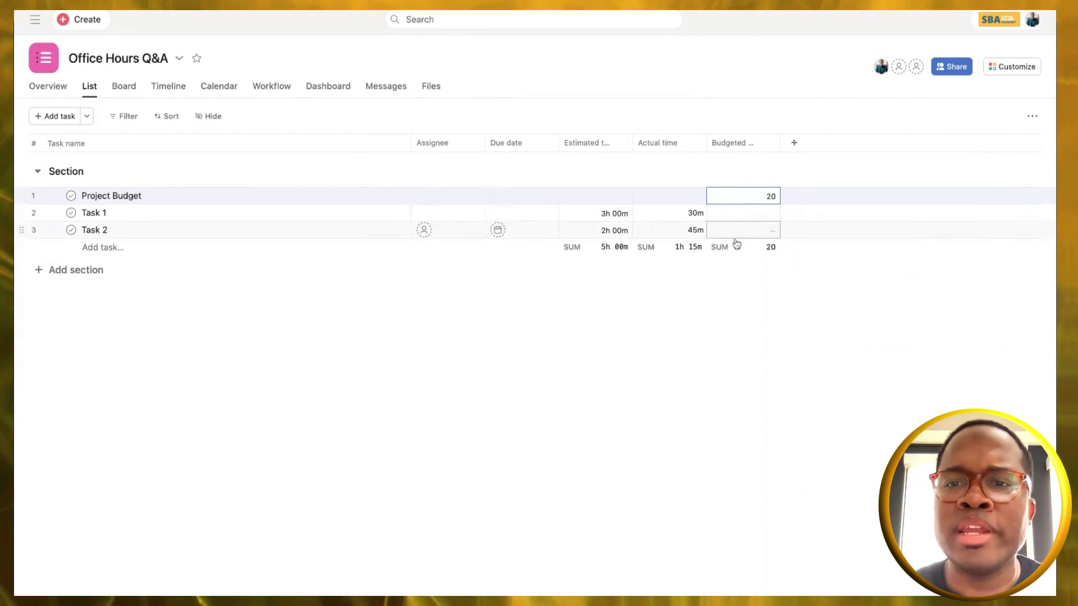
{"action": "left_click", "coordinate": [694, 371]}
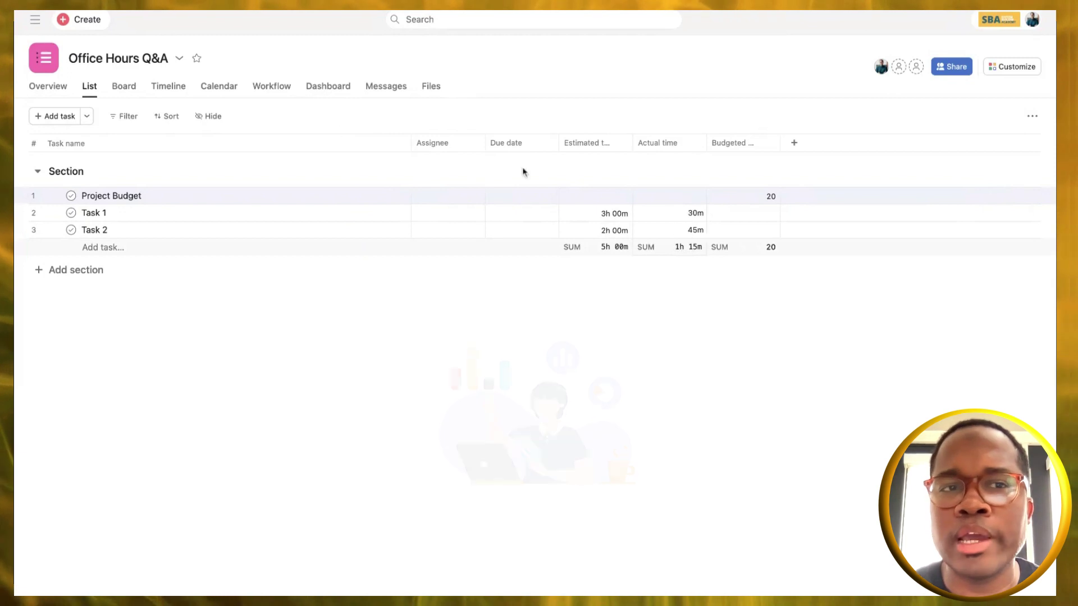
Step: From Portfolios, create a portfolio named 'Office Hours' and add Office Hours Q&A to it
{"action": "left_click", "coordinate": [33, 18]}
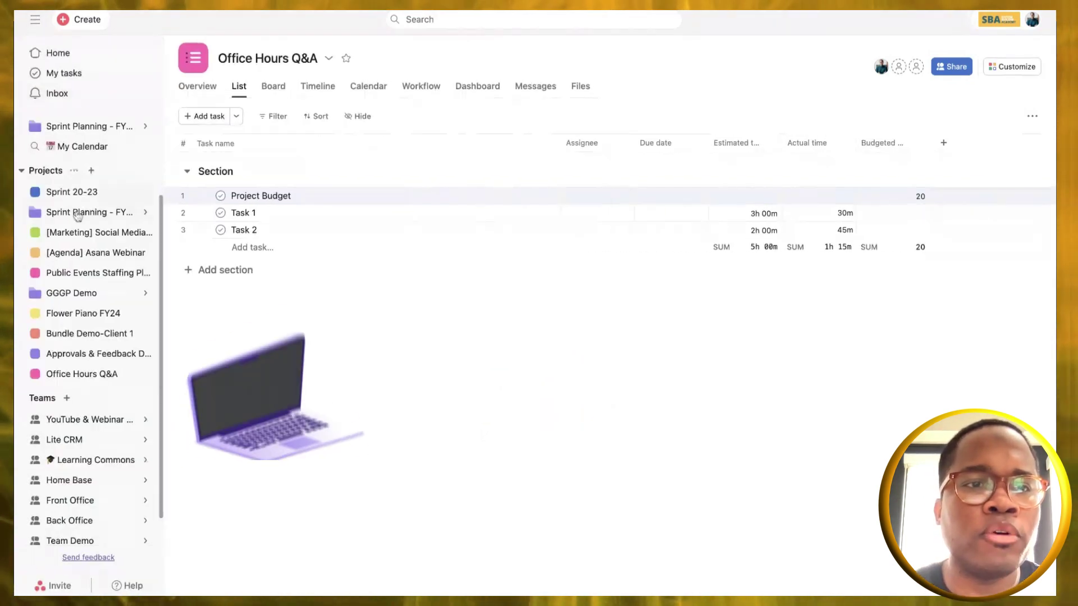
{"action": "left_click", "coordinate": [60, 172]}
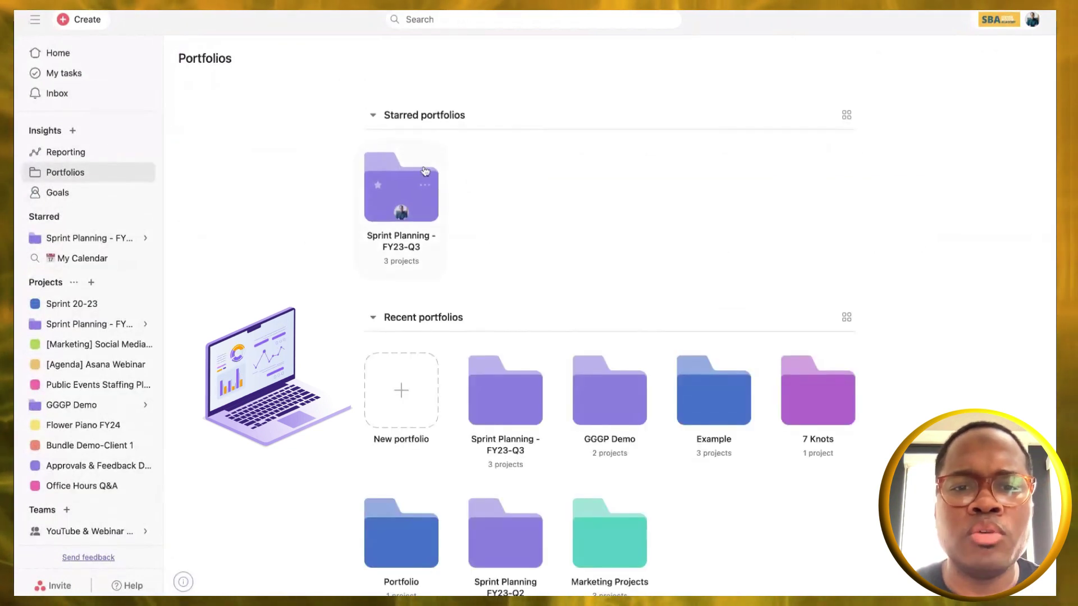
{"action": "left_click", "coordinate": [419, 400]}
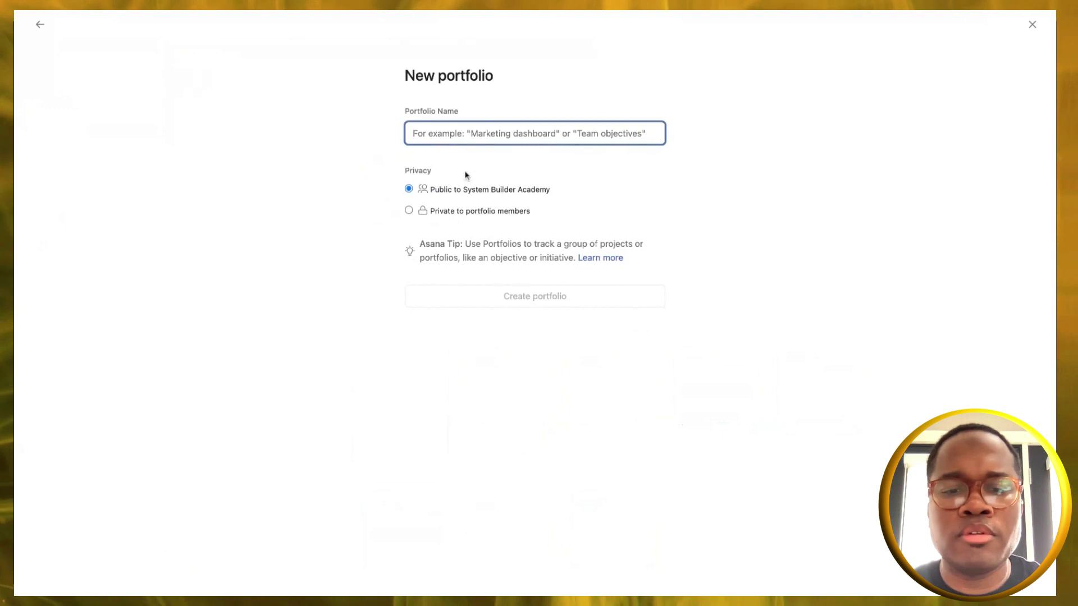
{"action": "type", "text": "Offic"}
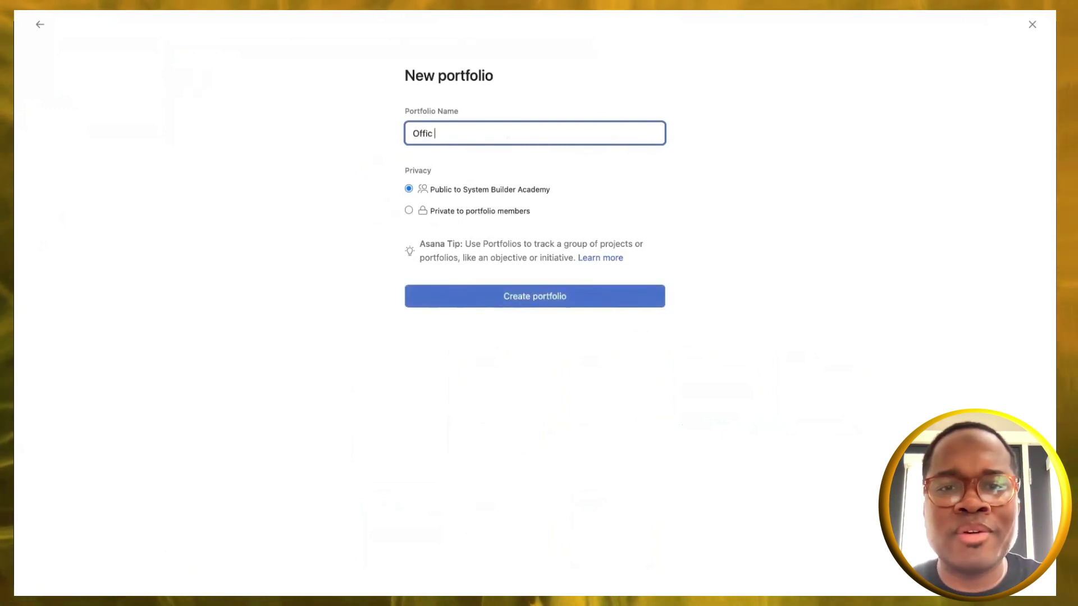
{"action": "type", "text": "e "}
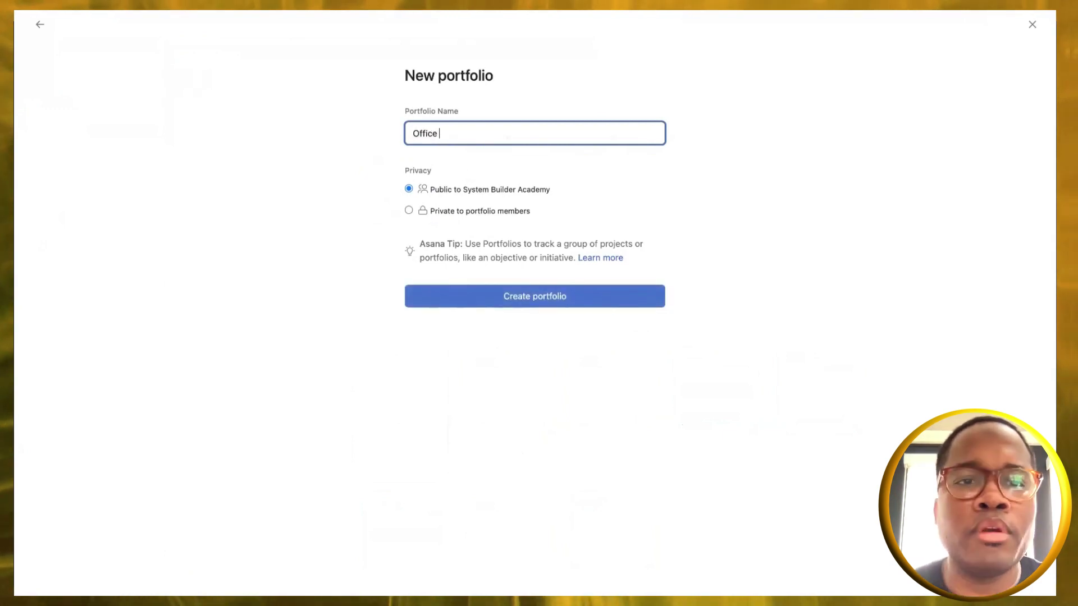
{"action": "type", "text": "Hours"}
{"action": "left_click", "coordinate": [507, 296]}
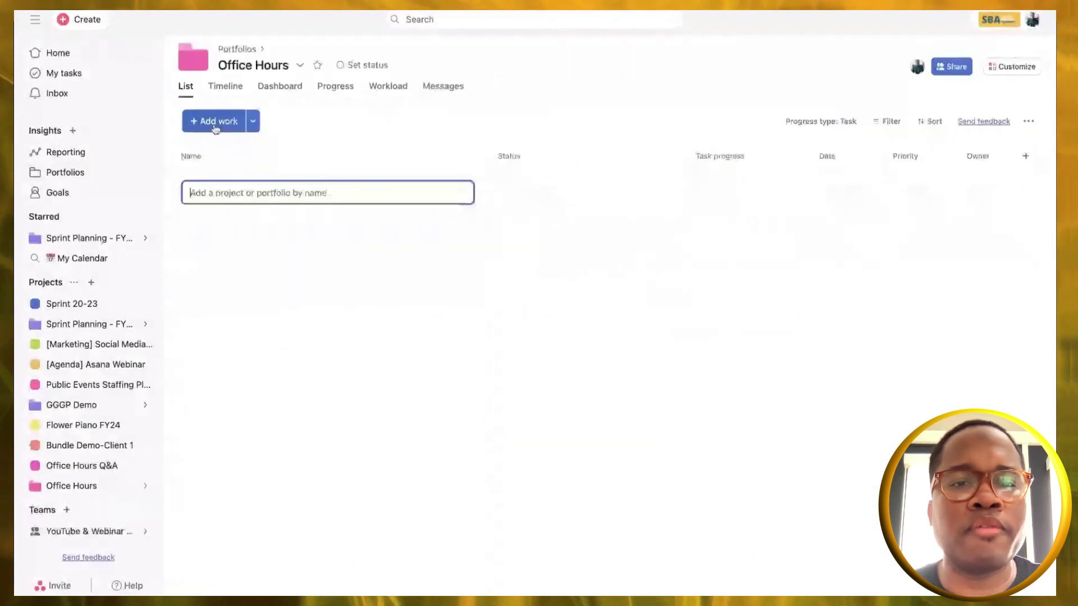
{"action": "left_click", "coordinate": [260, 183]}
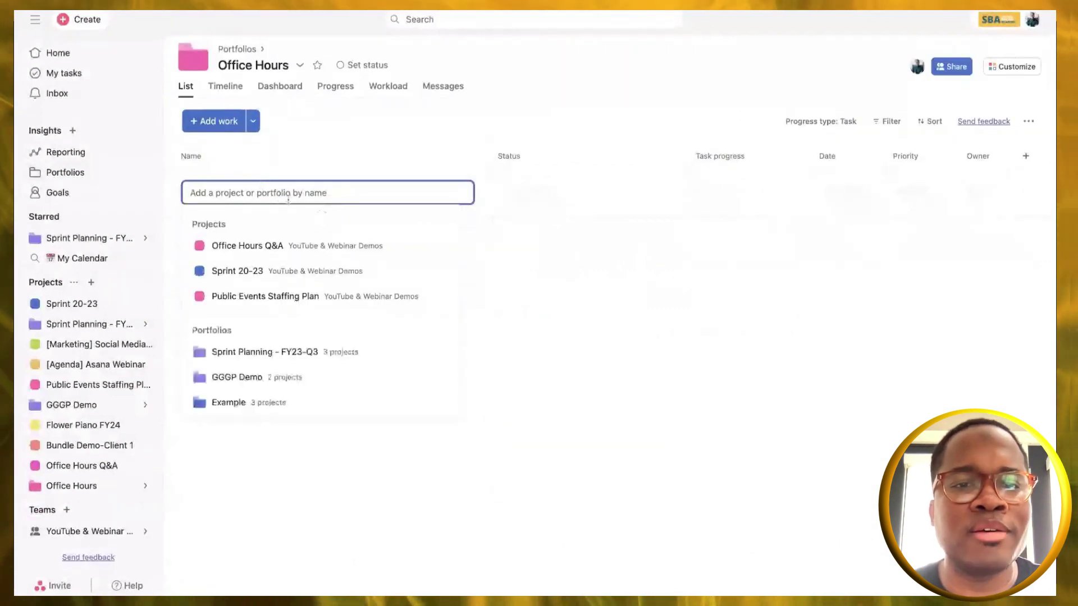
{"action": "left_click", "coordinate": [247, 246]}
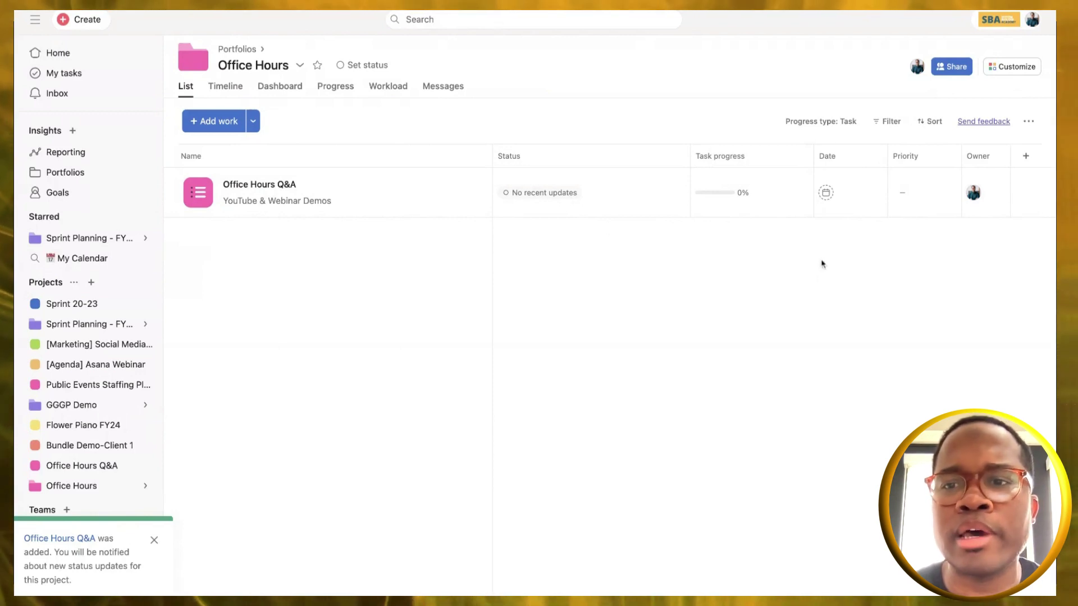
Step: Add Estimated time, Actual time and Budgeted Hours rollup fields to the portfolio
{"action": "left_click", "coordinate": [1011, 67]}
{"action": "left_click", "coordinate": [941, 231]}
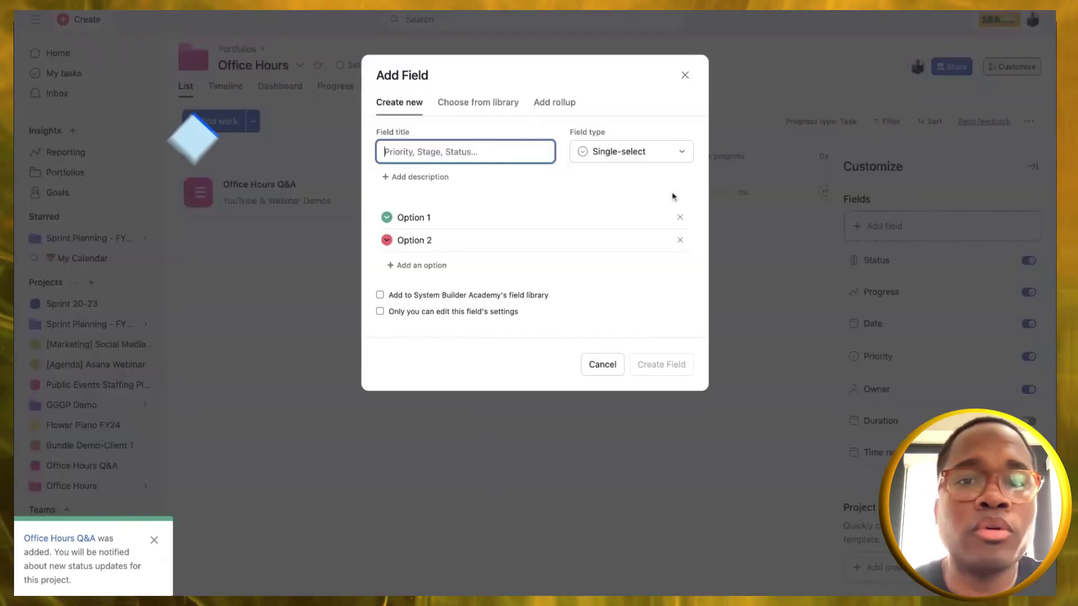
{"action": "left_click", "coordinate": [557, 104]}
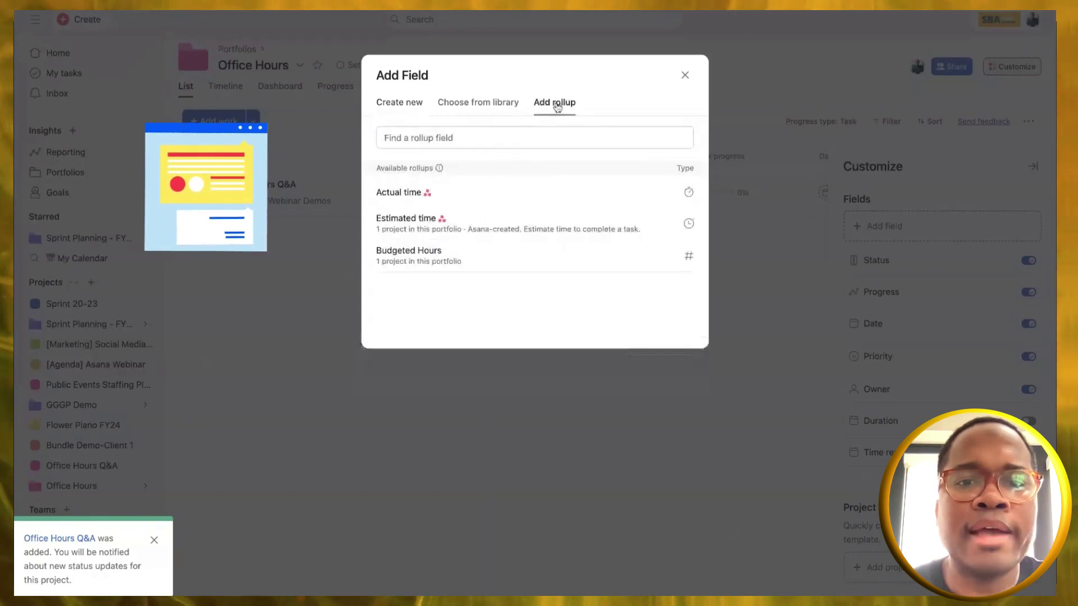
{"action": "left_click", "coordinate": [478, 224]}
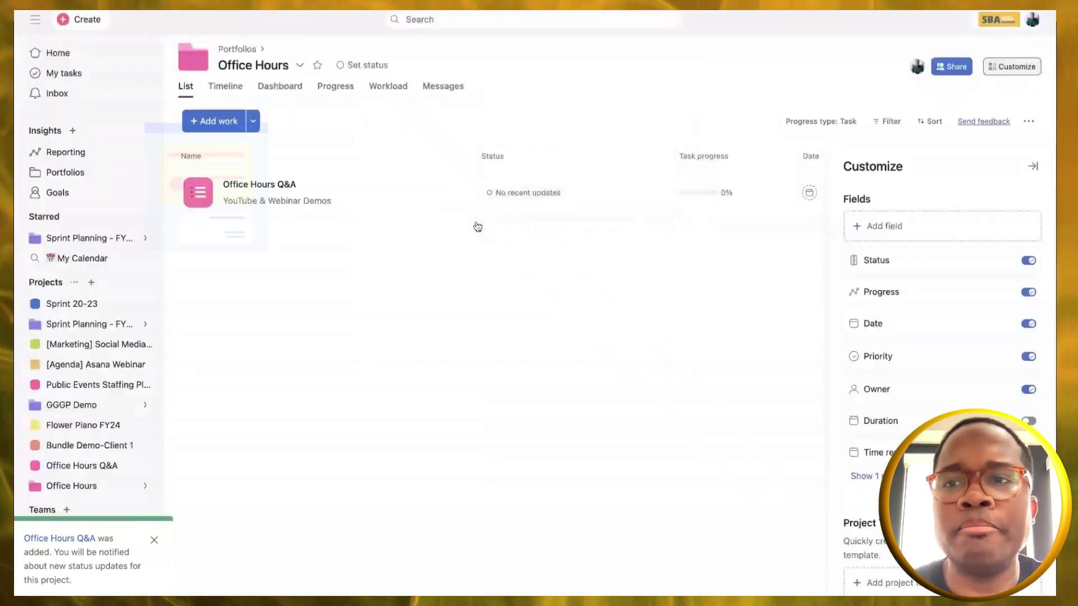
{"action": "left_click", "coordinate": [936, 237]}
{"action": "left_click", "coordinate": [548, 106]}
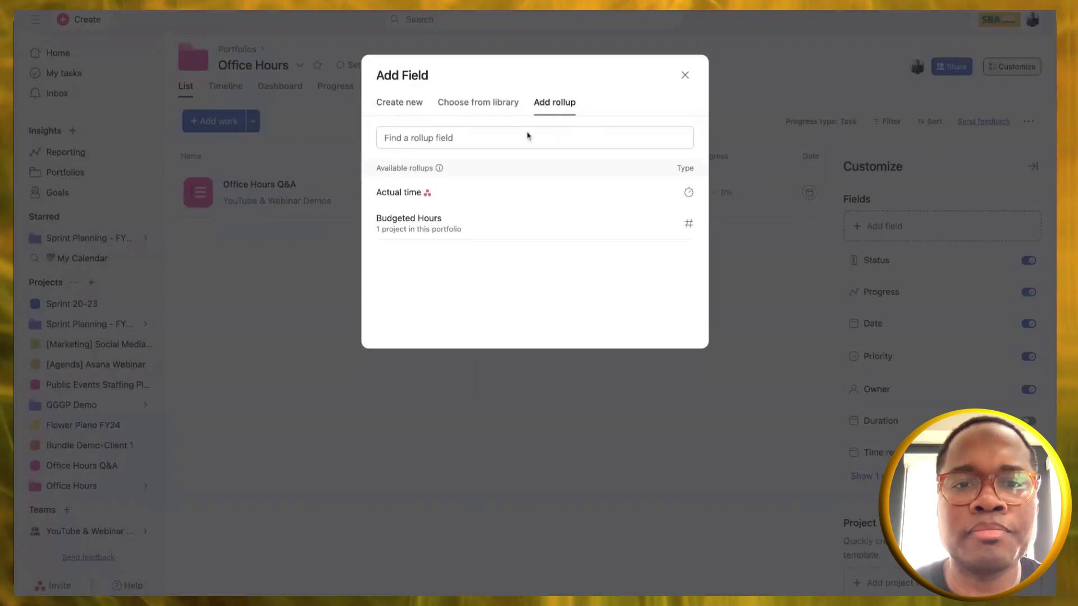
{"action": "left_click", "coordinate": [464, 201]}
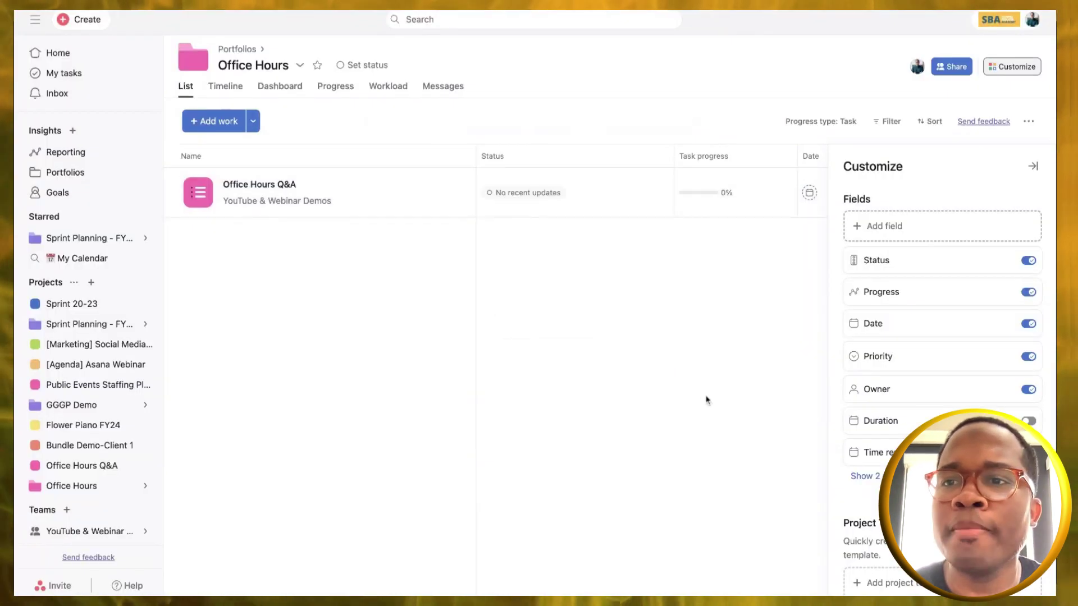
{"action": "left_click", "coordinate": [952, 242]}
{"action": "left_click", "coordinate": [555, 103]}
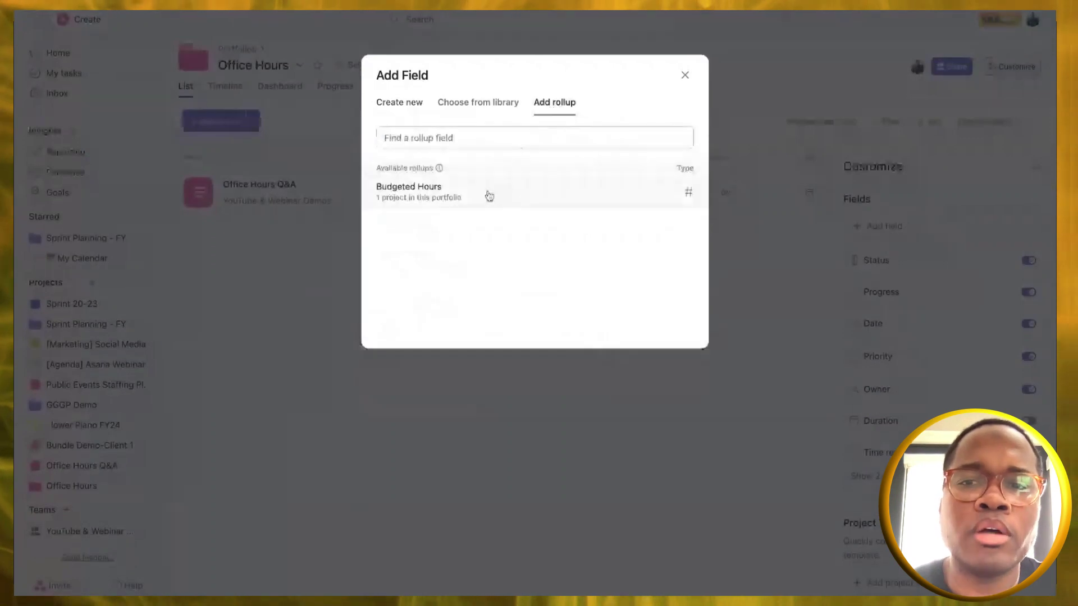
{"action": "left_click", "coordinate": [464, 195]}
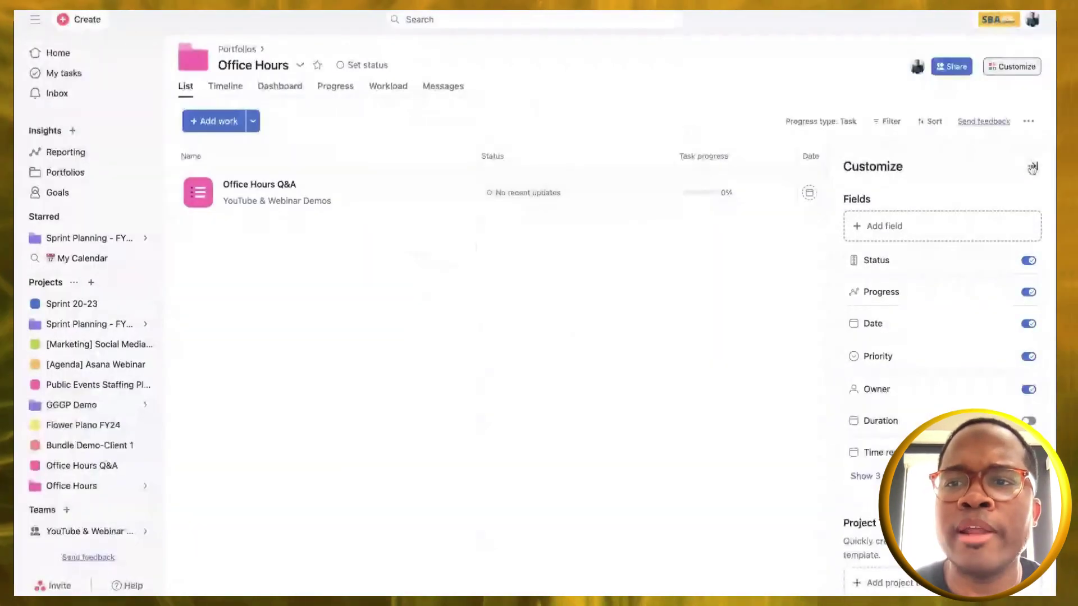
{"action": "left_click", "coordinate": [685, 359]}
{"action": "scroll", "coordinate": [685, 359], "scroll_direction": "right", "scroll_amount": 4}
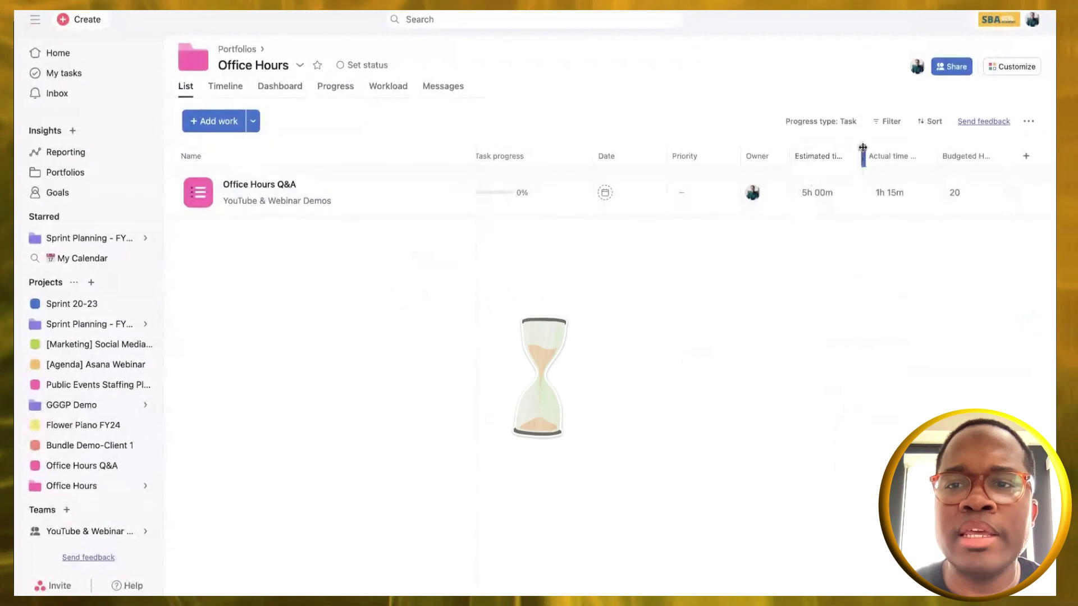
Step: Widen the Estimated time rollup column so its full heading is visible
{"action": "left_click_drag", "start_coordinate": [865, 150], "coordinate": [917, 148]}
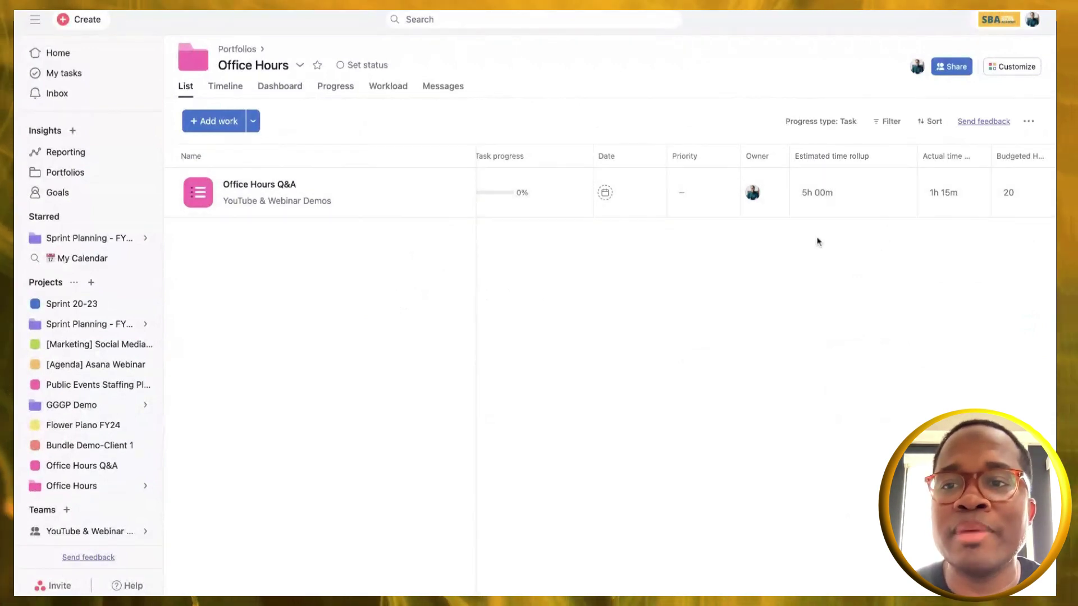
{"action": "scroll", "coordinate": [836, 203], "scroll_direction": "right", "scroll_amount": 3}
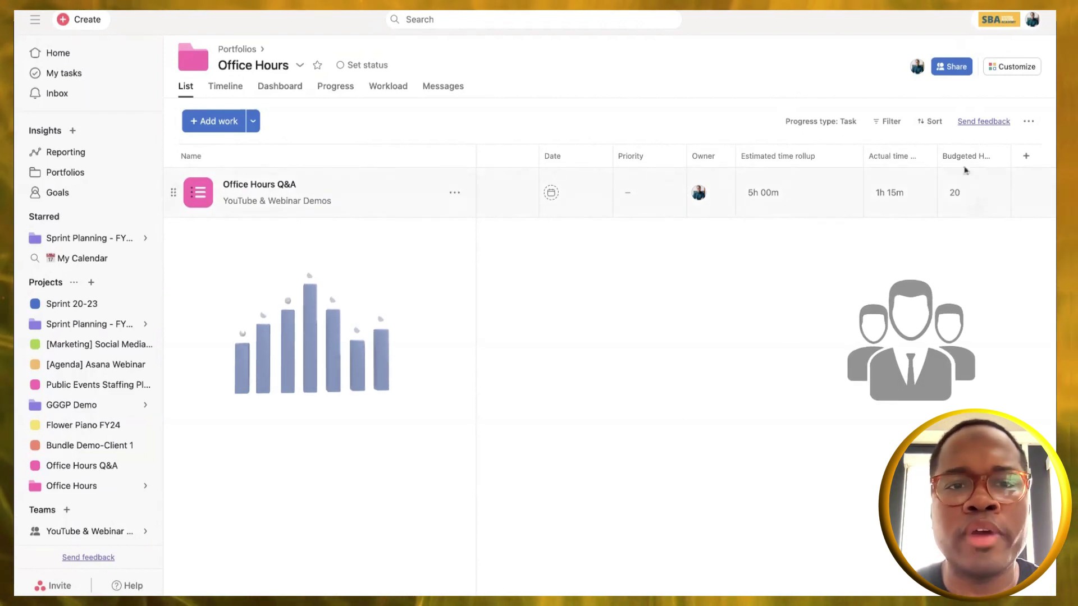
{"action": "scroll", "coordinate": [643, 188], "scroll_direction": "left", "scroll_amount": 5}
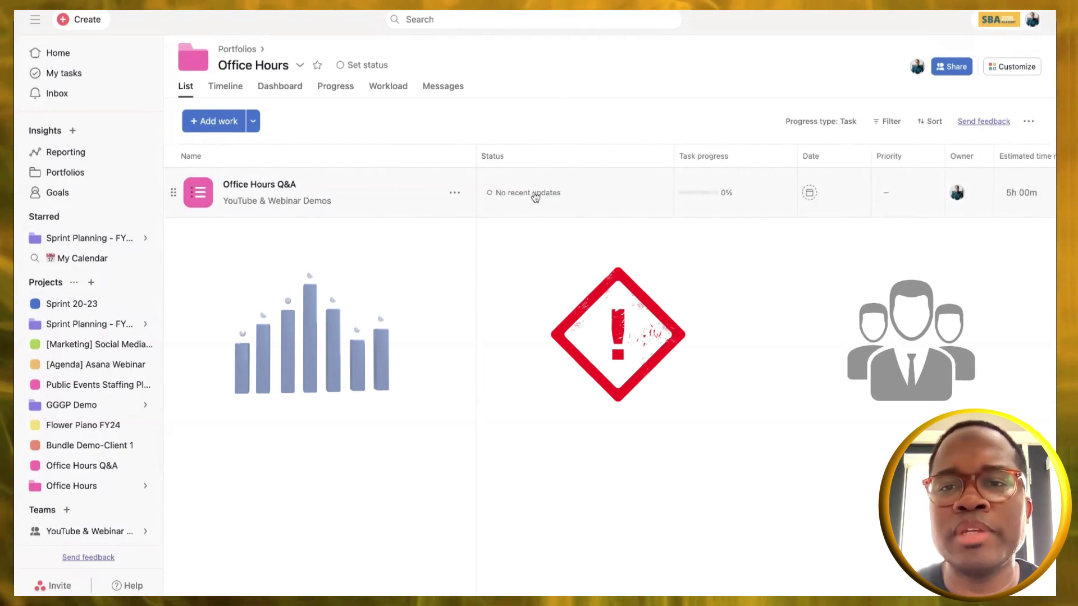
{"action": "scroll", "coordinate": [674, 199], "scroll_direction": "right", "scroll_amount": 5}
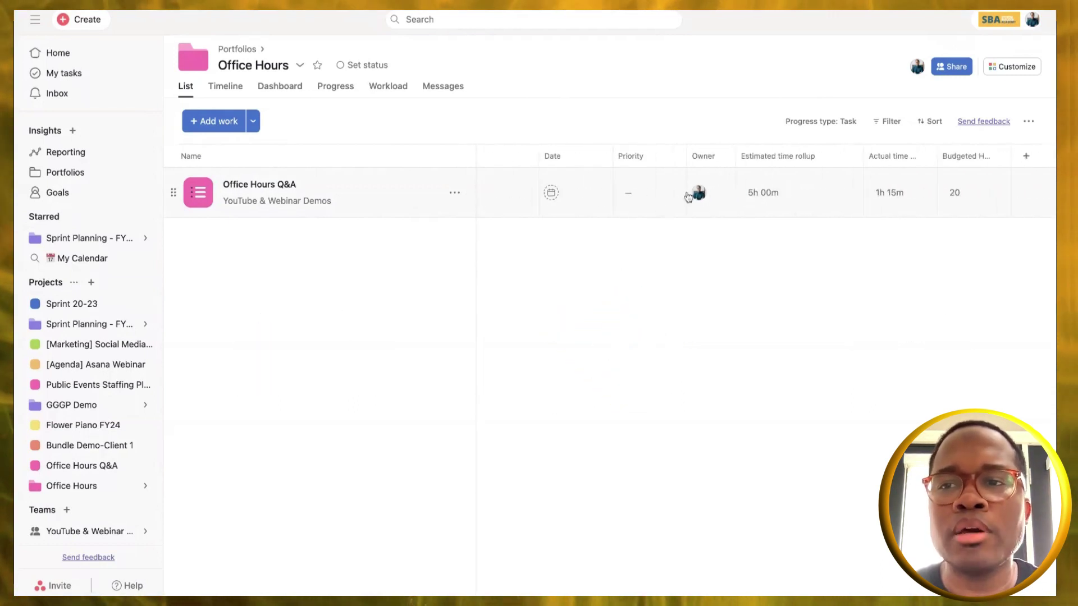
Step: Create a 'Budget Status' single-select field with Under and Over options, saved to the library
{"action": "left_click", "coordinate": [1011, 69]}
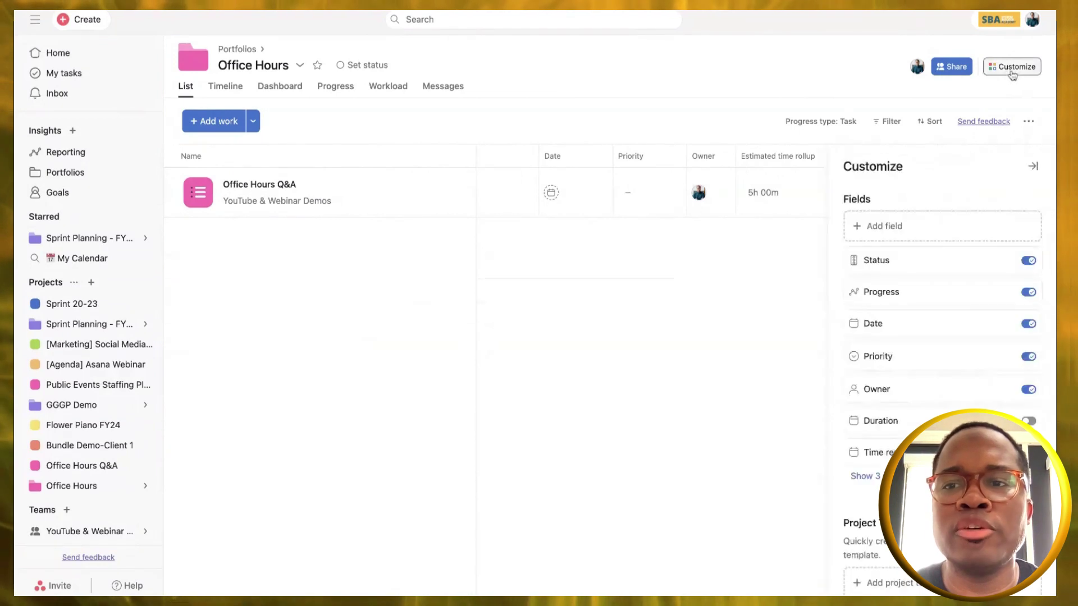
{"action": "left_click", "coordinate": [955, 225]}
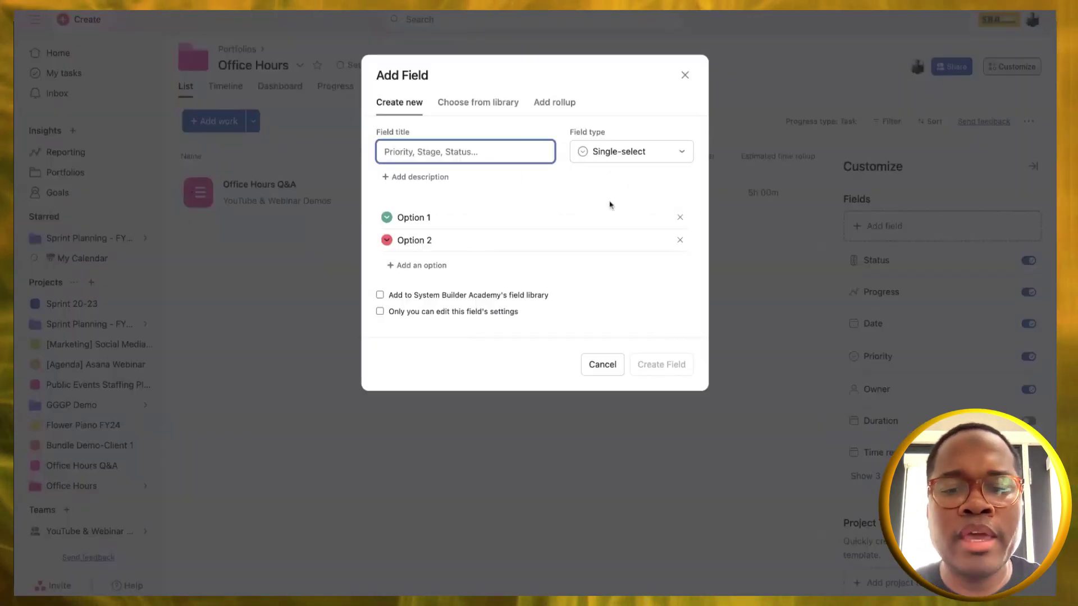
{"action": "type", "text": "Budg"}
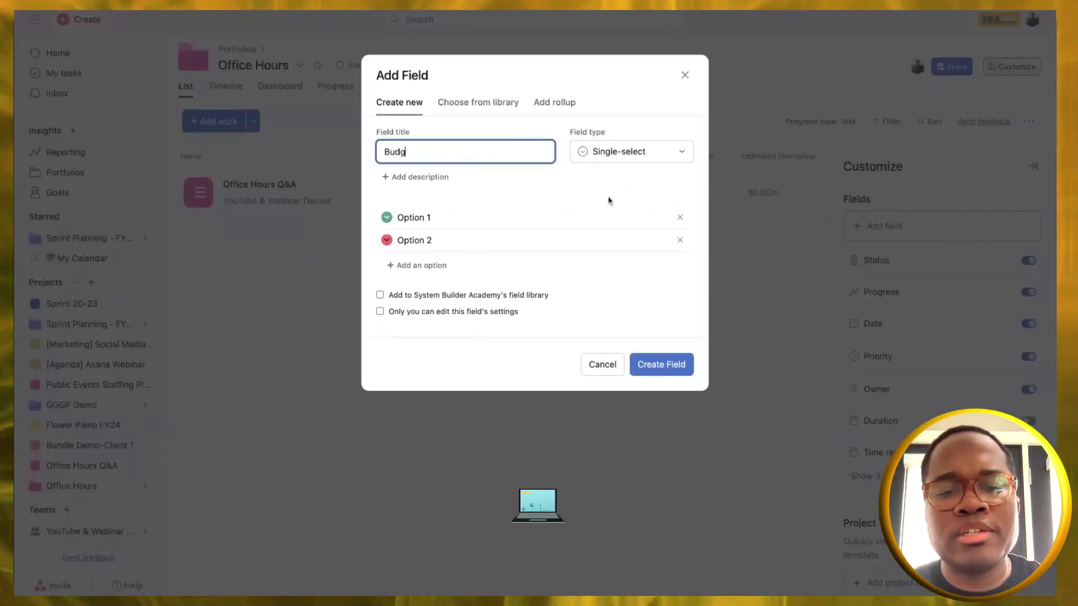
{"action": "type", "text": "et Status"}
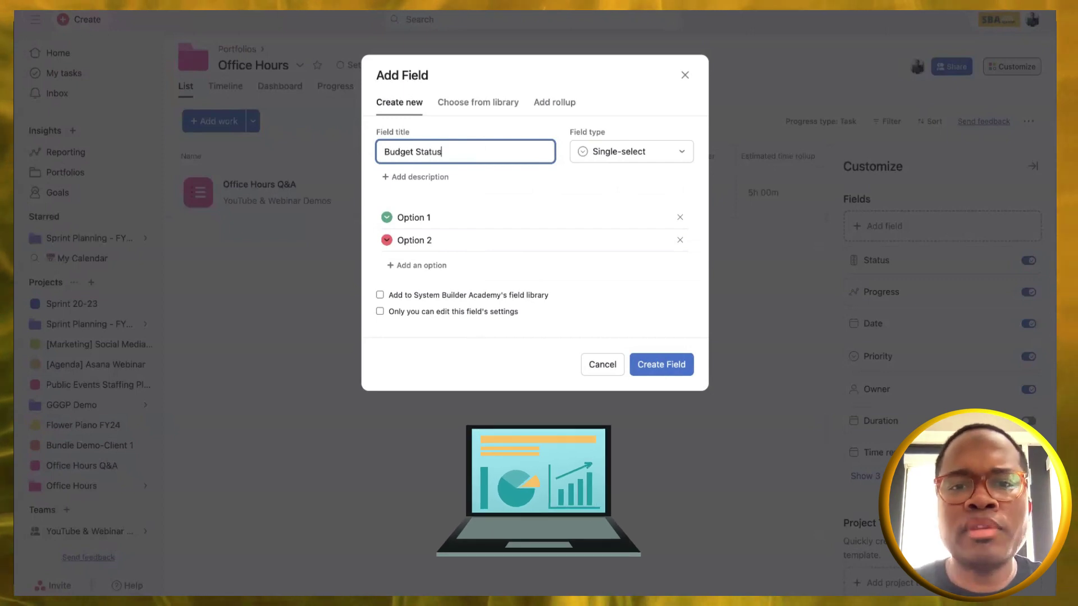
{"action": "left_click", "coordinate": [421, 216]}
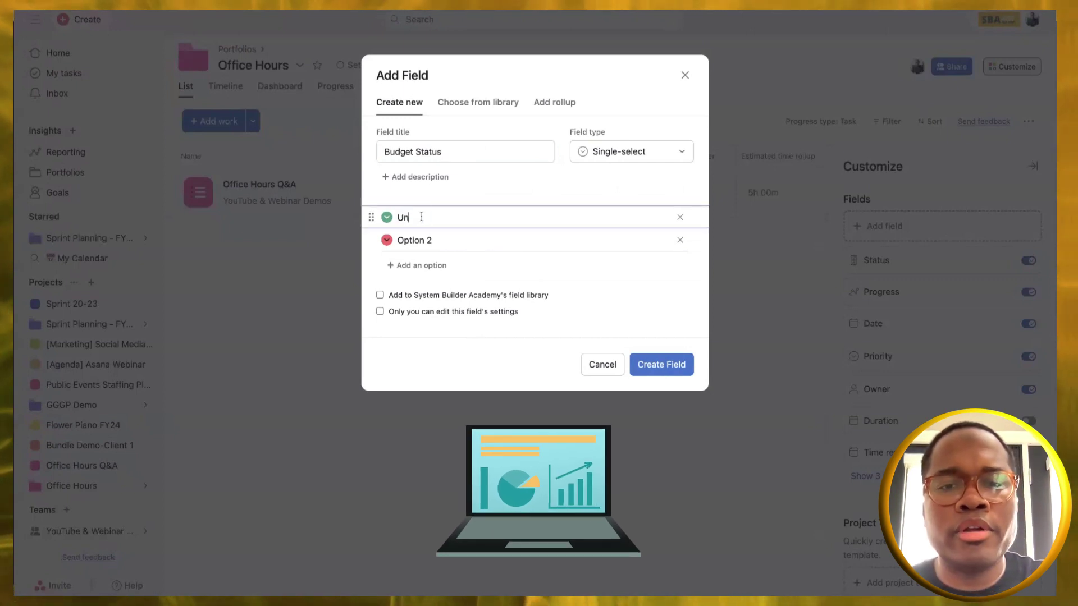
{"action": "left_click", "coordinate": [413, 242]}
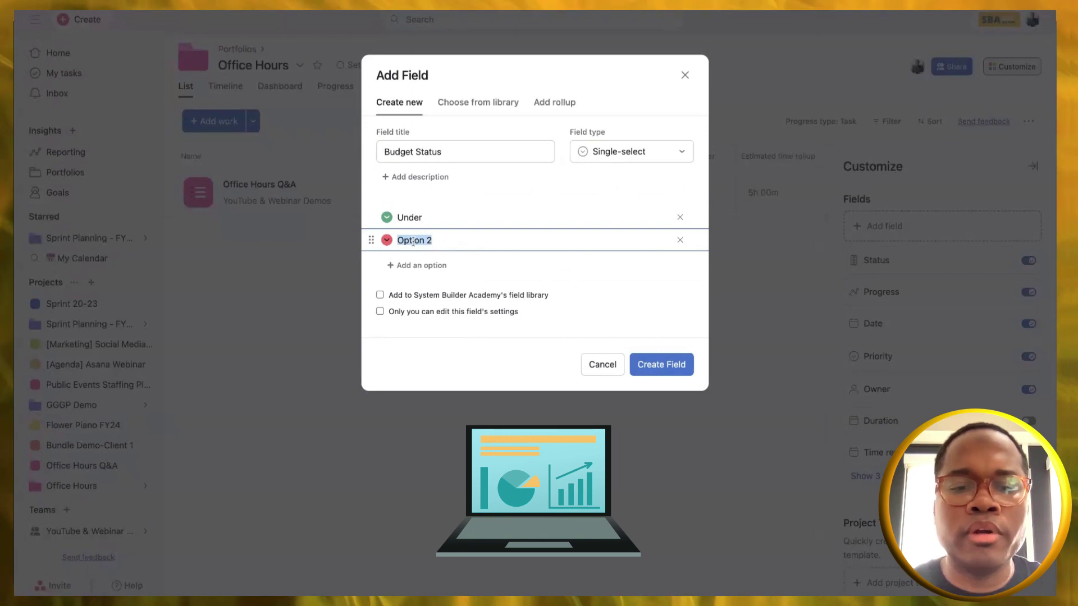
{"action": "type", "text": "Over"}
{"action": "left_click", "coordinate": [425, 295]}
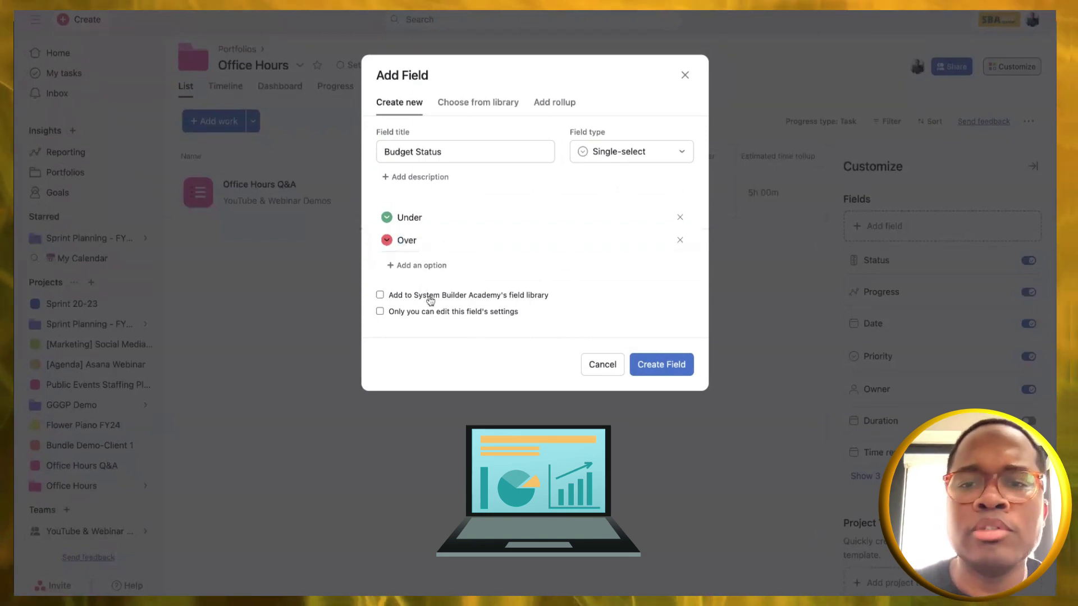
{"action": "left_click", "coordinate": [672, 368]}
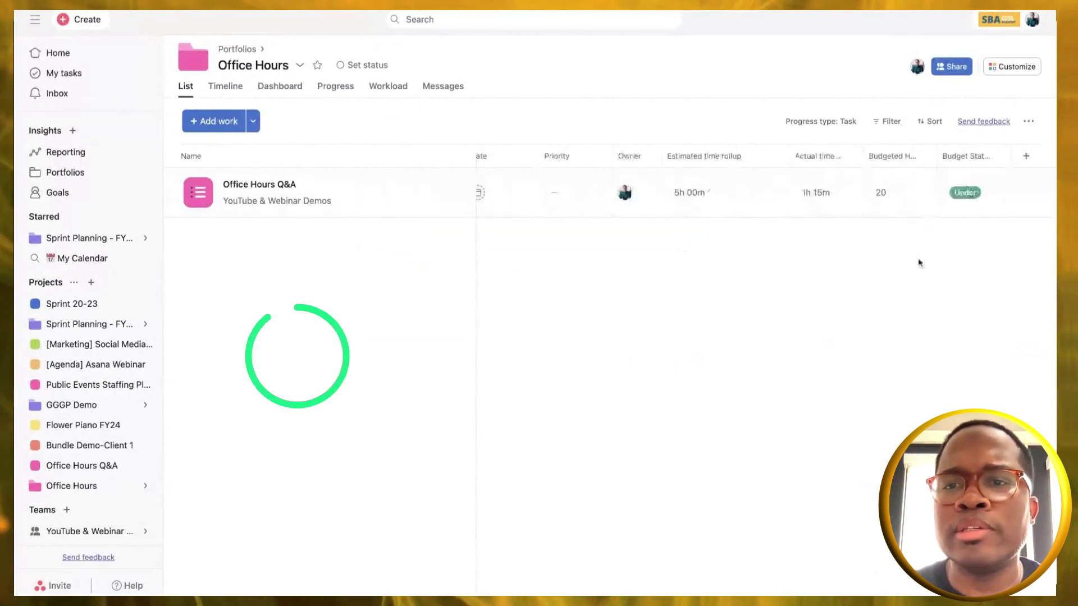
{"action": "scroll", "coordinate": [561, 191], "scroll_direction": "left", "scroll_amount": 5}
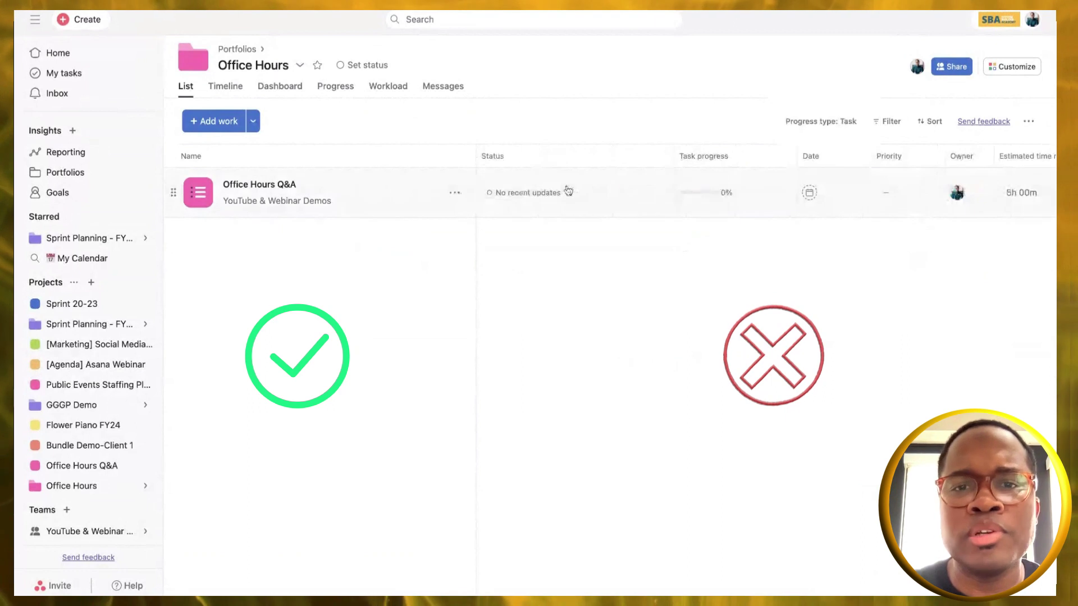
Step: Post an On track status update for Office Hours Q&A and review the portfolio columns
{"action": "left_click", "coordinate": [561, 193]}
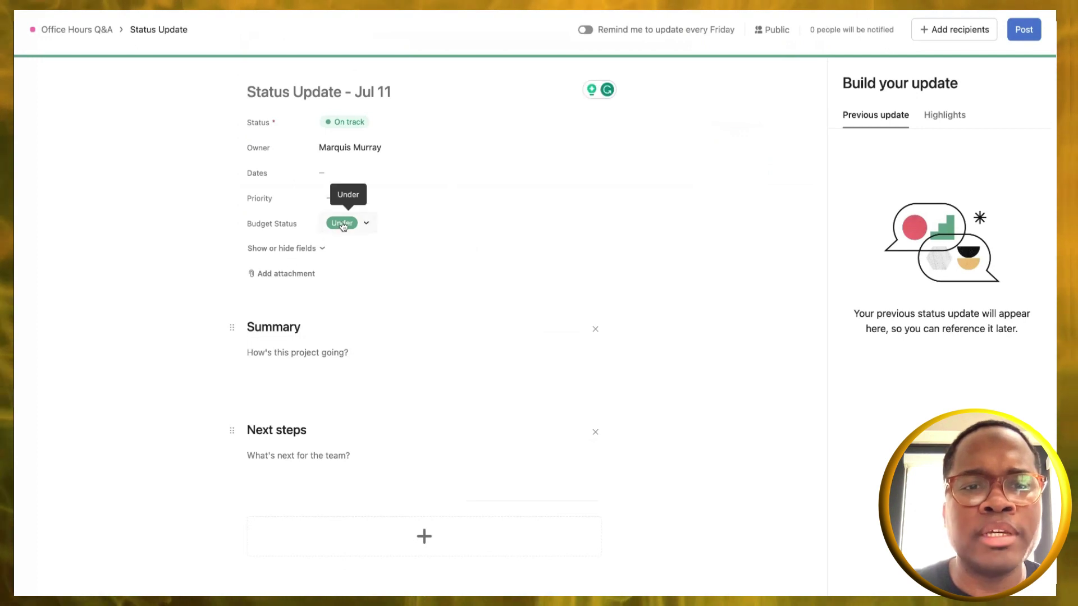
{"action": "left_click", "coordinate": [324, 250]}
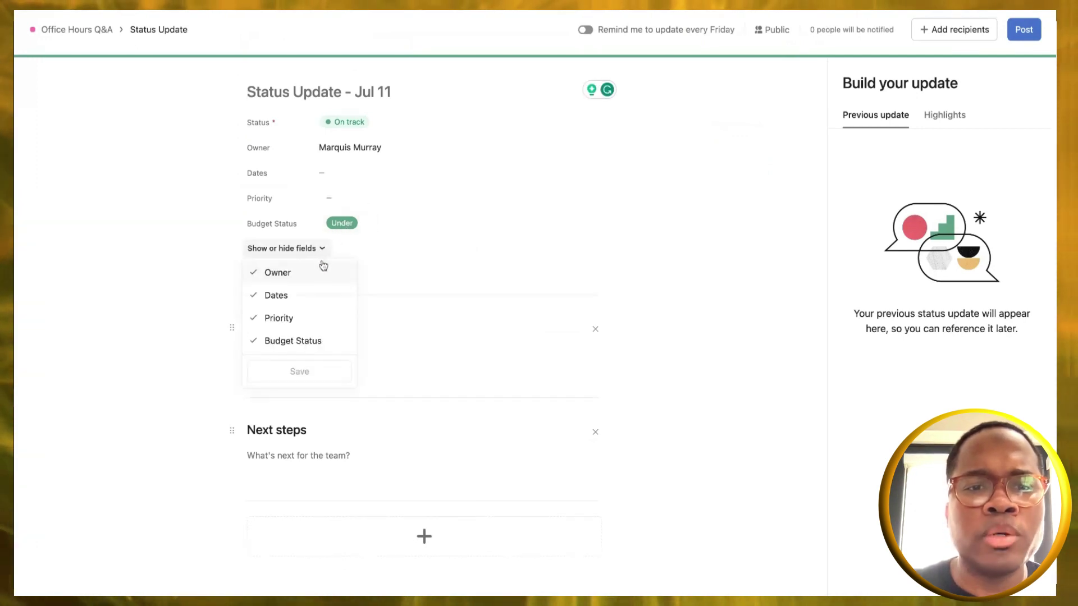
{"action": "left_click", "coordinate": [431, 280]}
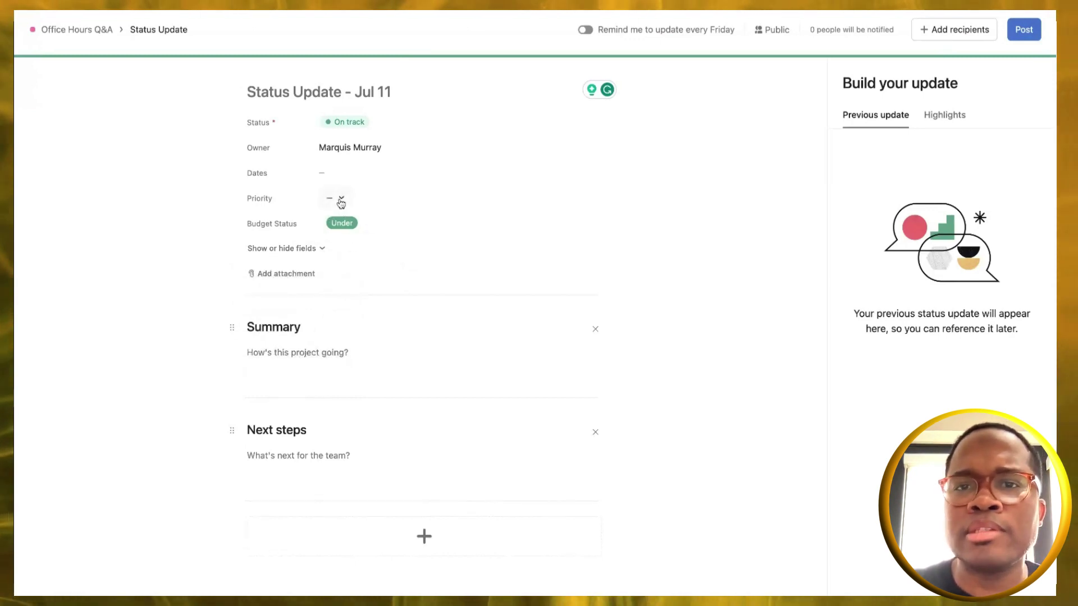
{"action": "left_click", "coordinate": [1023, 31]}
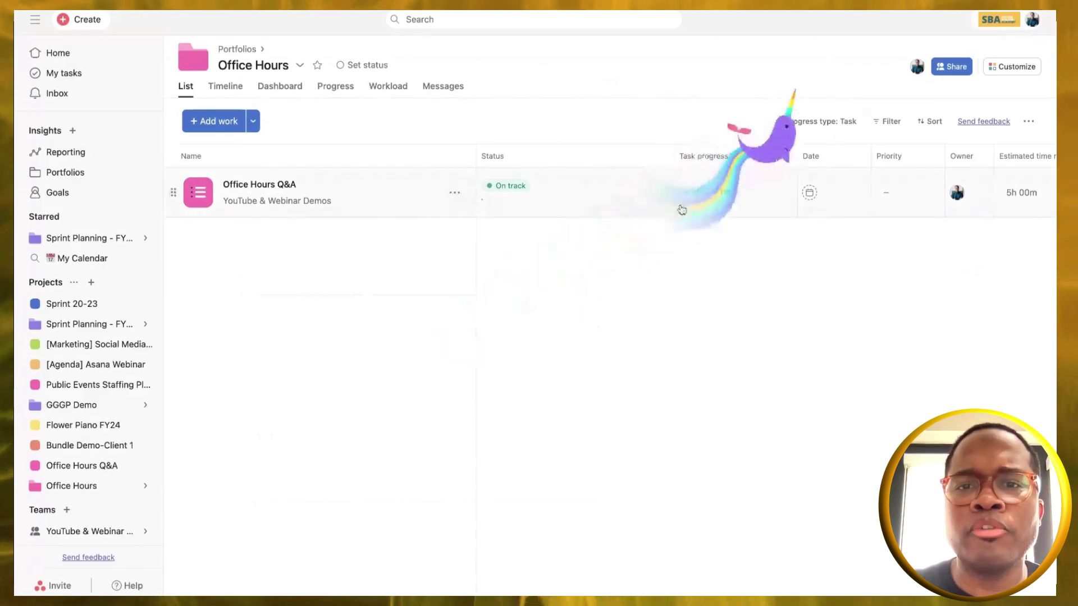
{"action": "scroll", "coordinate": [604, 208], "scroll_direction": "right", "scroll_amount": 10}
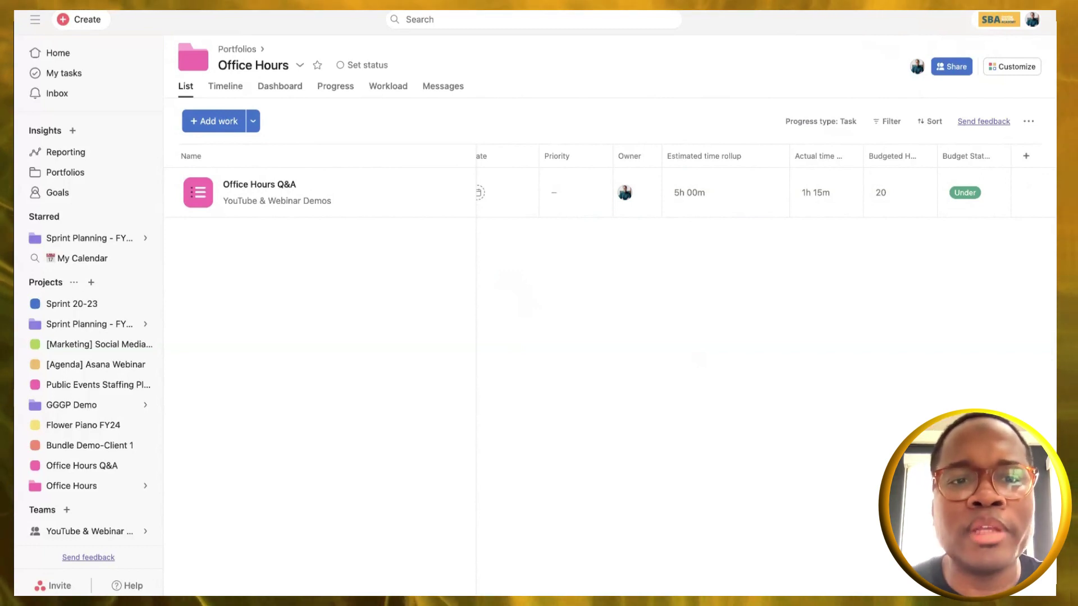
Step: Open Office Hours Q&A from the portfolio and view its Overview's description, roles and status
{"action": "left_click", "coordinate": [260, 184]}
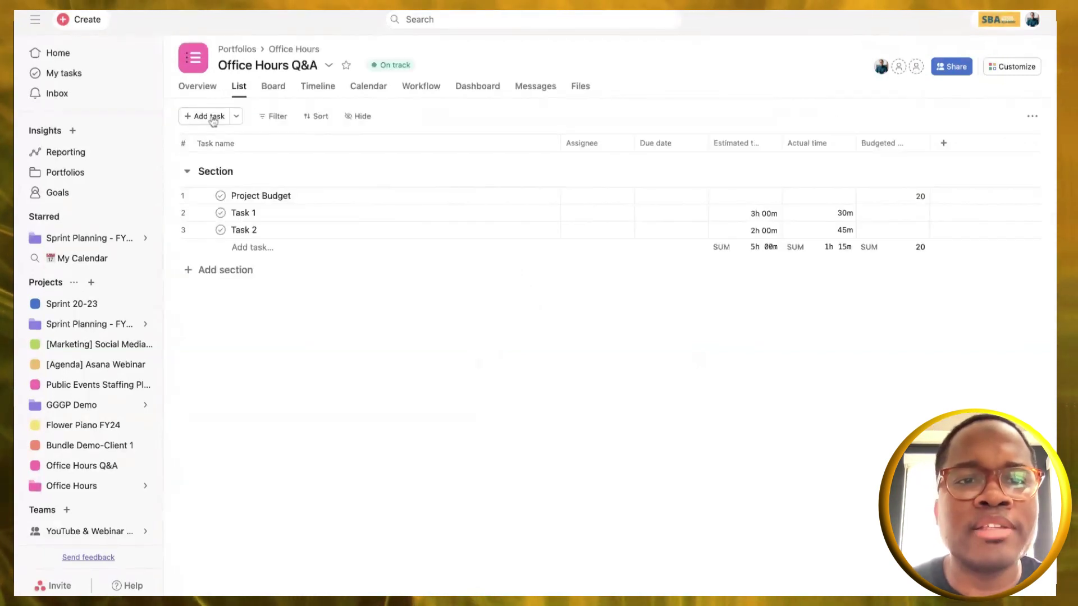
{"action": "left_click", "coordinate": [197, 89]}
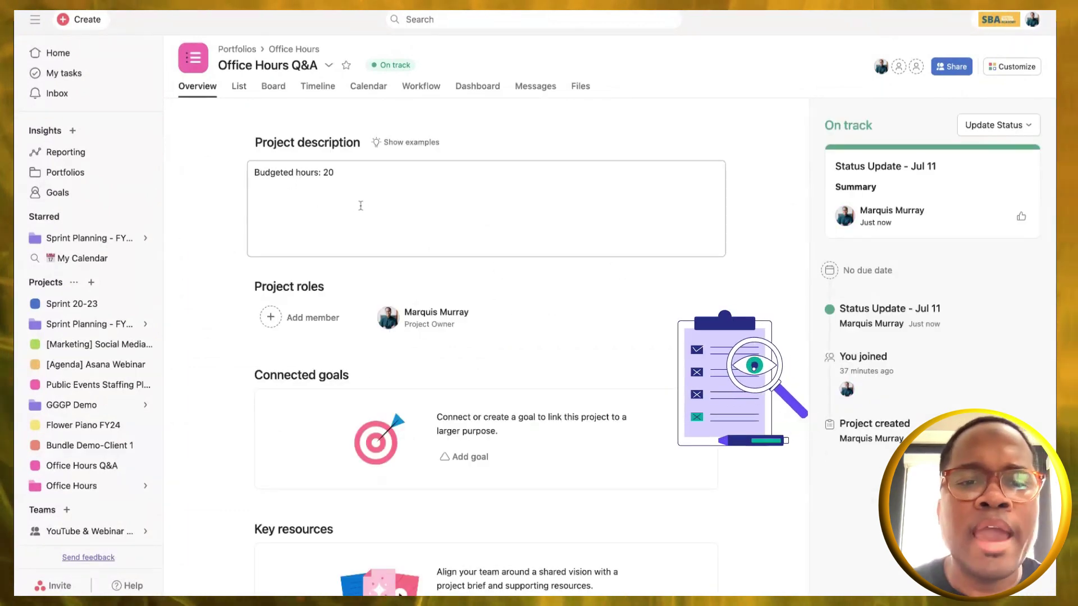
{"action": "scroll", "coordinate": [360, 205], "scroll_direction": "down", "scroll_amount": 1}
{"action": "scroll", "coordinate": [361, 205], "scroll_direction": "down", "scroll_amount": 2}
{"action": "scroll", "coordinate": [360, 205], "scroll_direction": "up", "scroll_amount": 3}
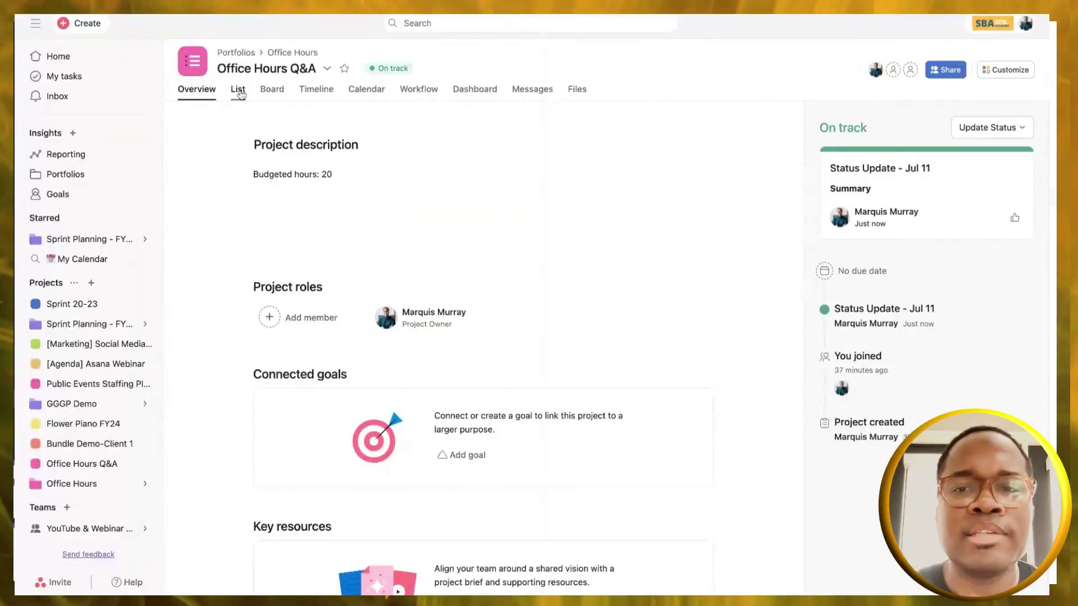
Step: Switch the Office Hours Q&A project back to its List view
{"action": "left_click", "coordinate": [238, 89]}
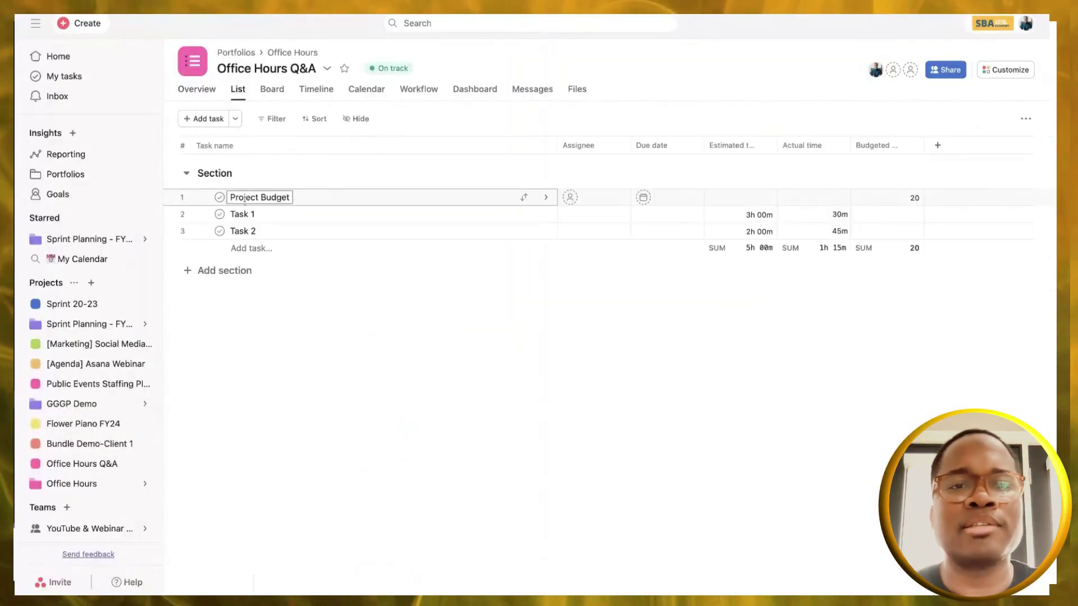
Step: Add subtasks ST 1 and ST 2 to Task 1
{"action": "left_click", "coordinate": [543, 216]}
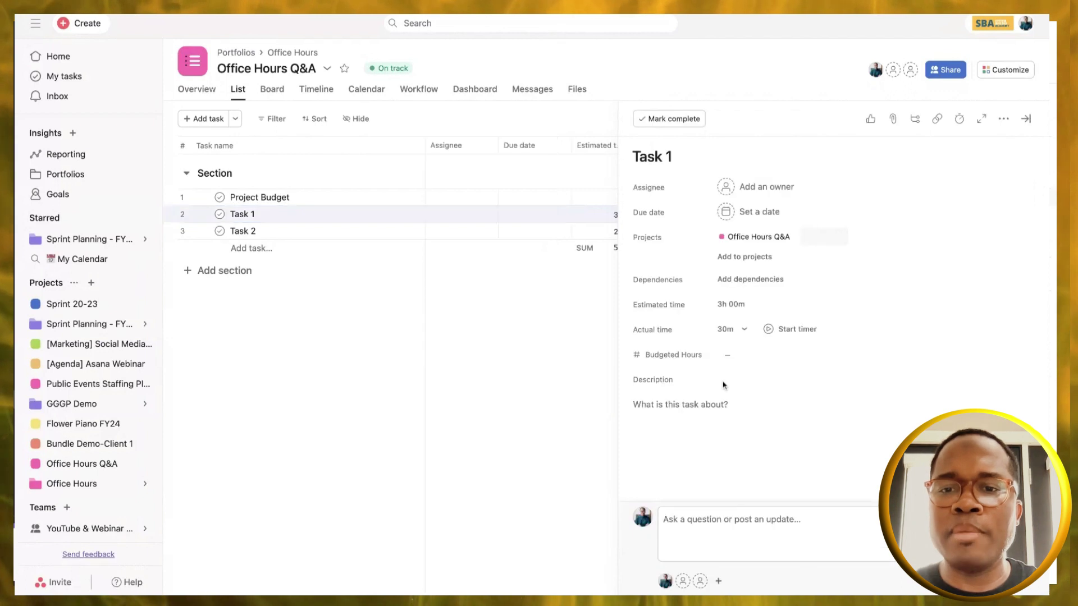
{"action": "scroll", "coordinate": [722, 385], "scroll_direction": "down", "scroll_amount": 5}
{"action": "left_click", "coordinate": [666, 400]}
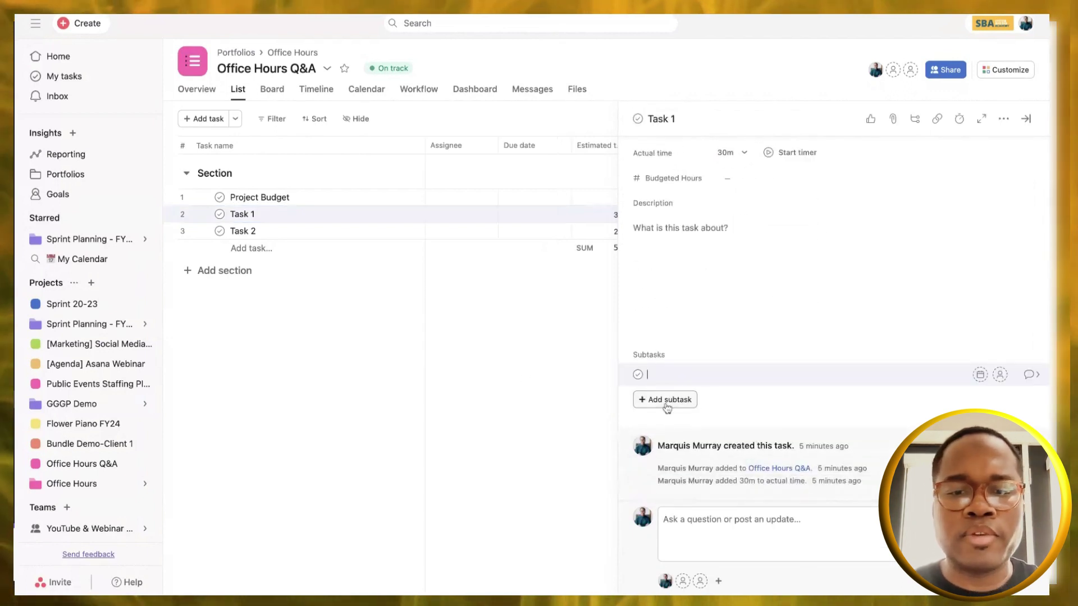
{"action": "type", "text": "ST 1"}
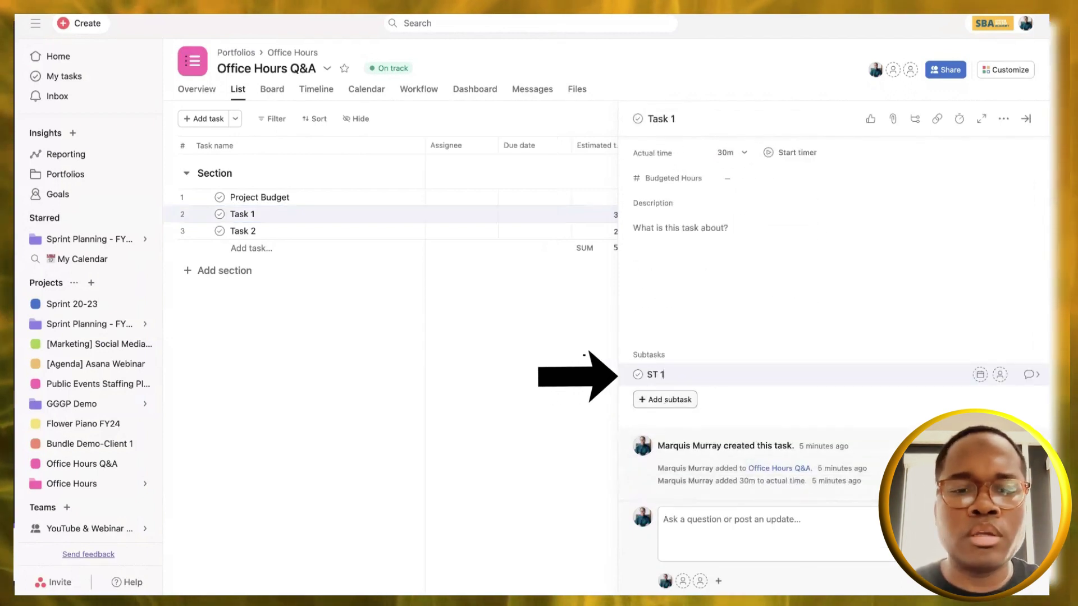
{"action": "key", "text": "Return"}
{"action": "type", "text": "ST 2"}
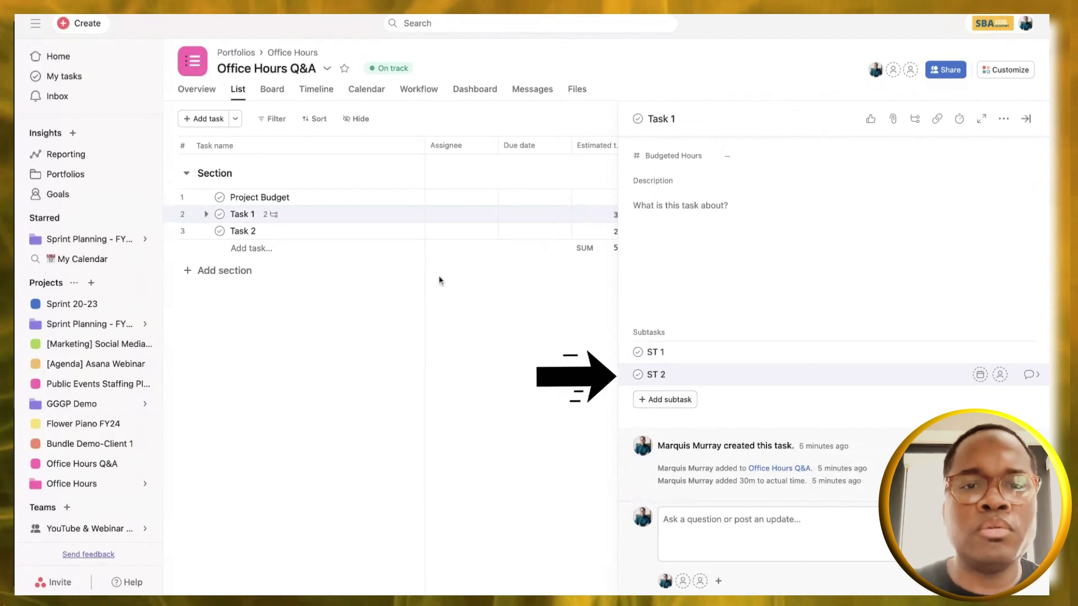
Step: Add subtasks ST 1 and ST 2 to Task 2, then expand Task 1 in the list
{"action": "left_click", "coordinate": [343, 232]}
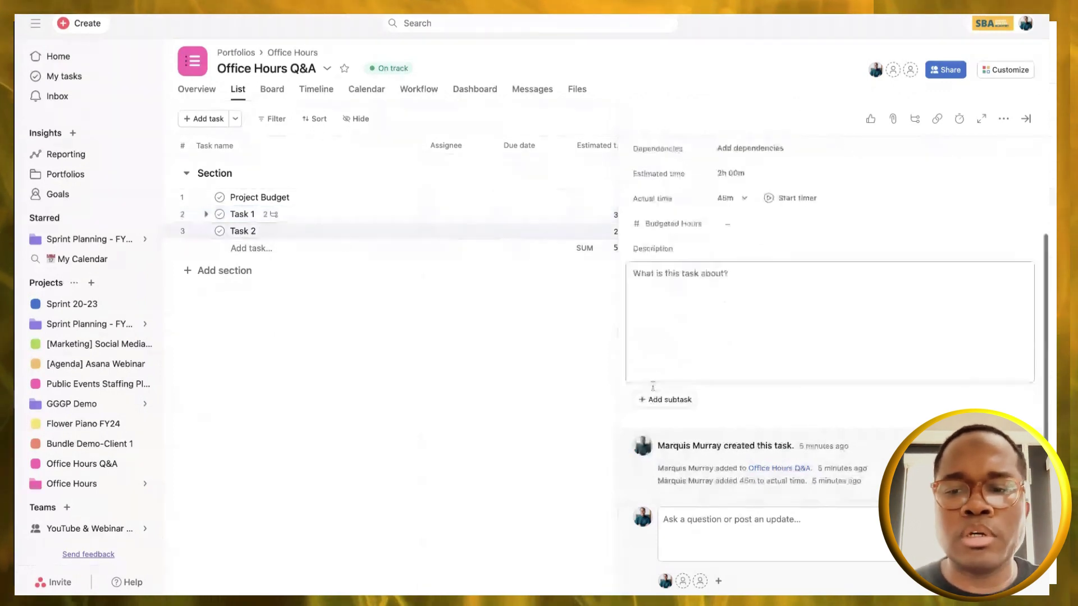
{"action": "left_click", "coordinate": [655, 398]}
{"action": "type", "text": "ST 1"}
{"action": "key", "text": "Return"}
{"action": "type", "text": "ST 2"}
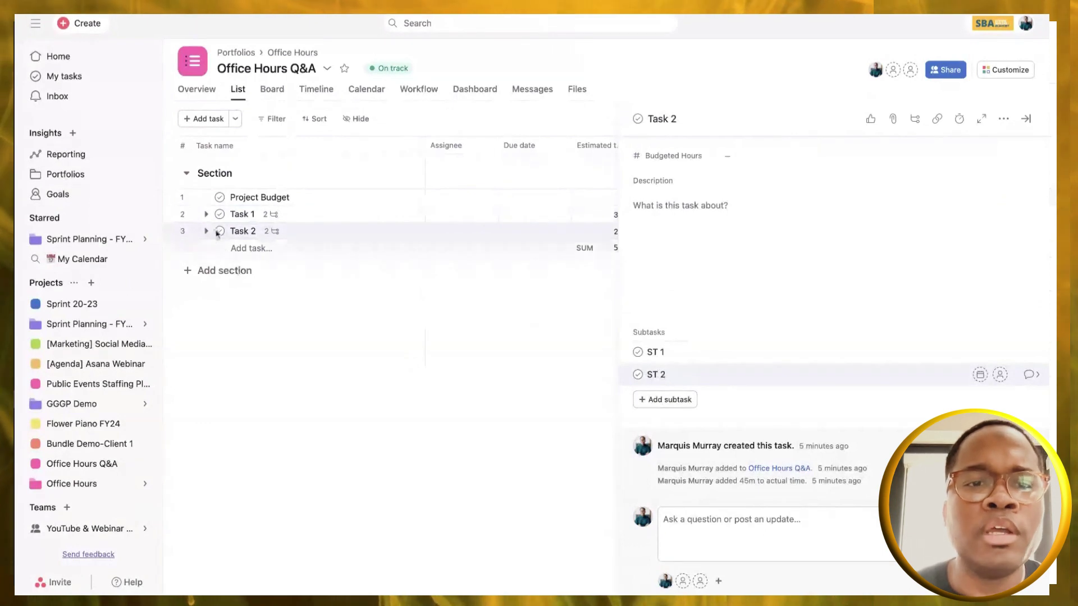
{"action": "left_click", "coordinate": [206, 214]}
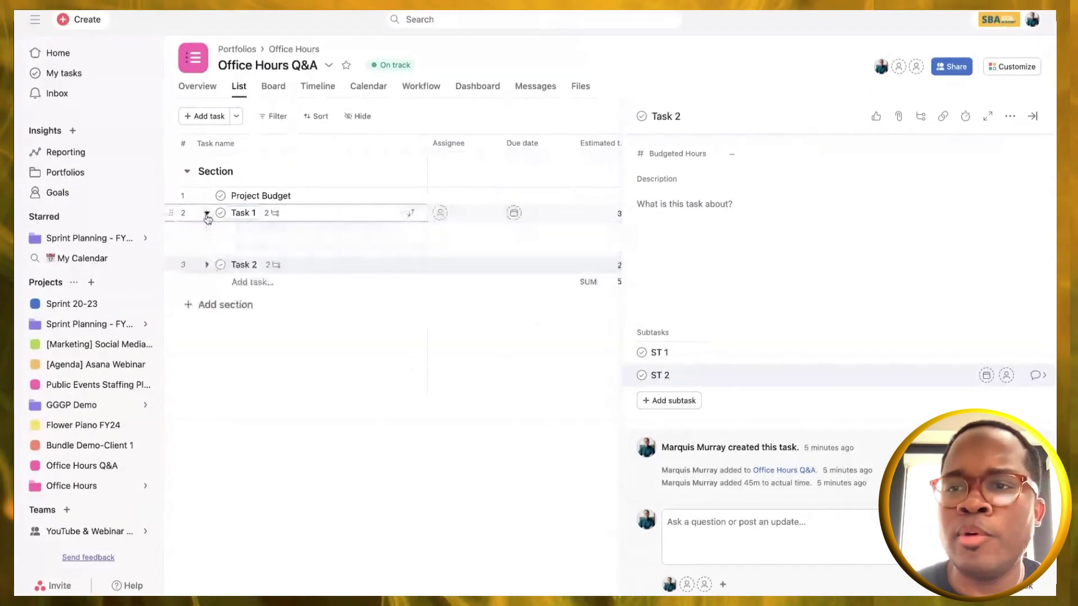
{"action": "left_click", "coordinate": [1032, 116]}
Step: Assign Task 1's ST 1 to the project owner and ST 2 to the second teammate
{"action": "left_click", "coordinate": [575, 230]}
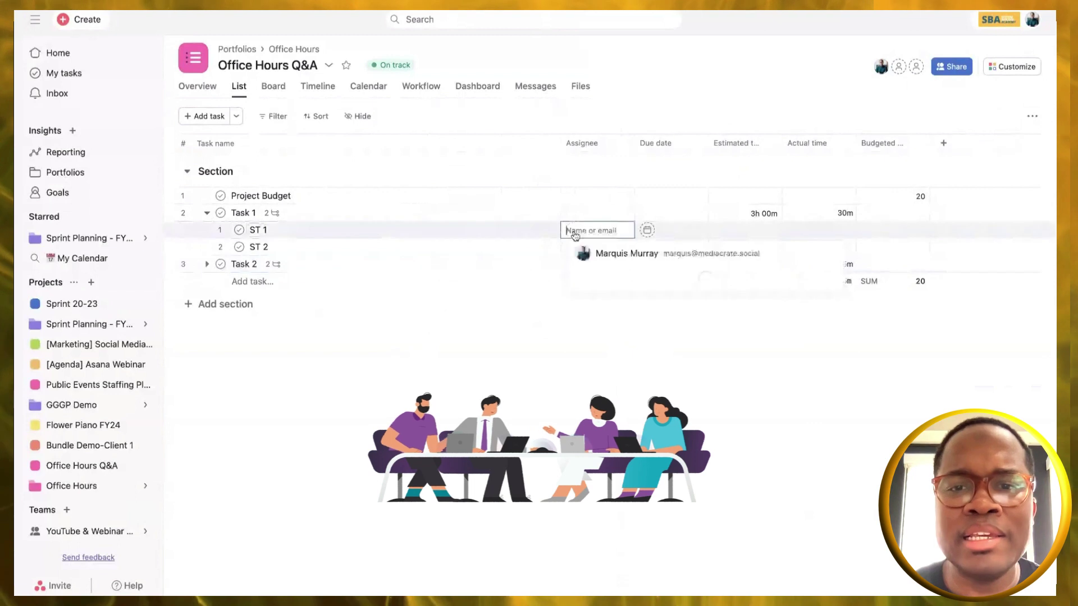
{"action": "left_click", "coordinate": [595, 253]}
{"action": "left_click", "coordinate": [571, 248]}
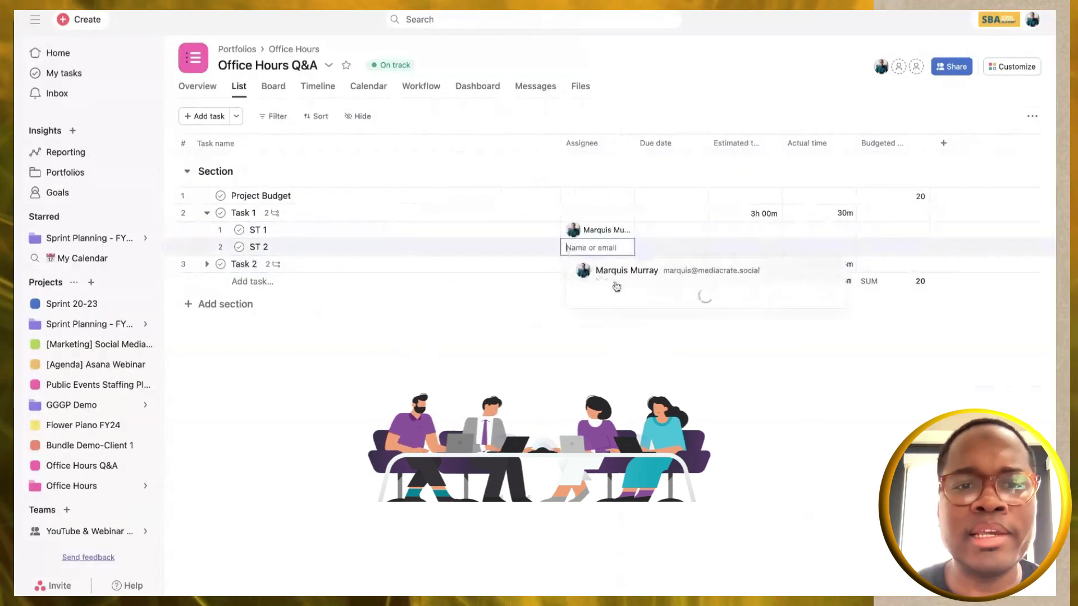
{"action": "left_click", "coordinate": [623, 295]}
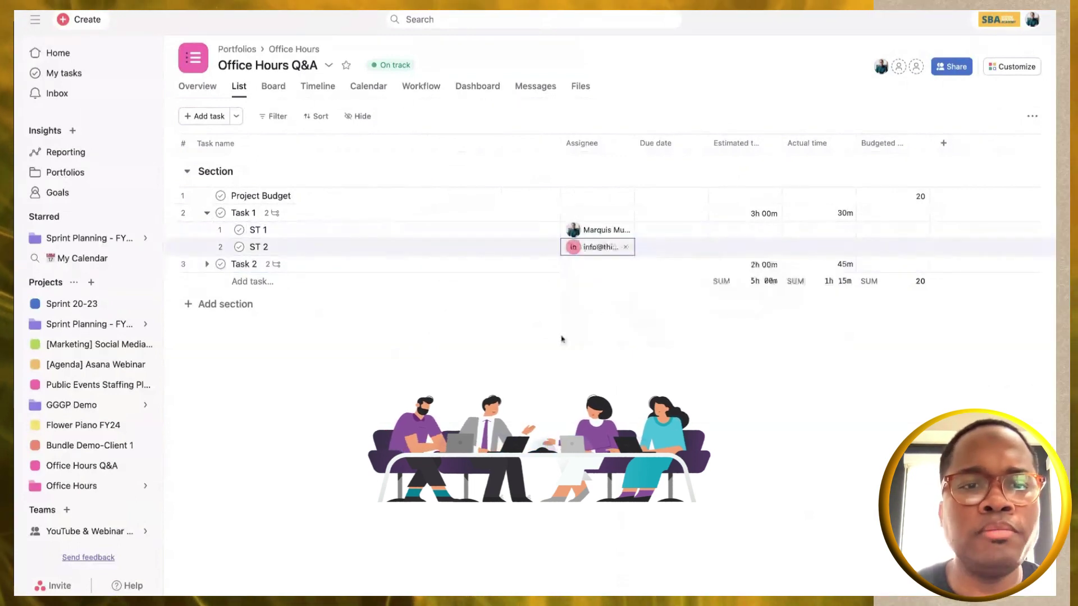
Step: Expand Task 2 and assign its ST 1 to the project owner, ST 2 to the second teammate
{"action": "left_click", "coordinate": [206, 265]}
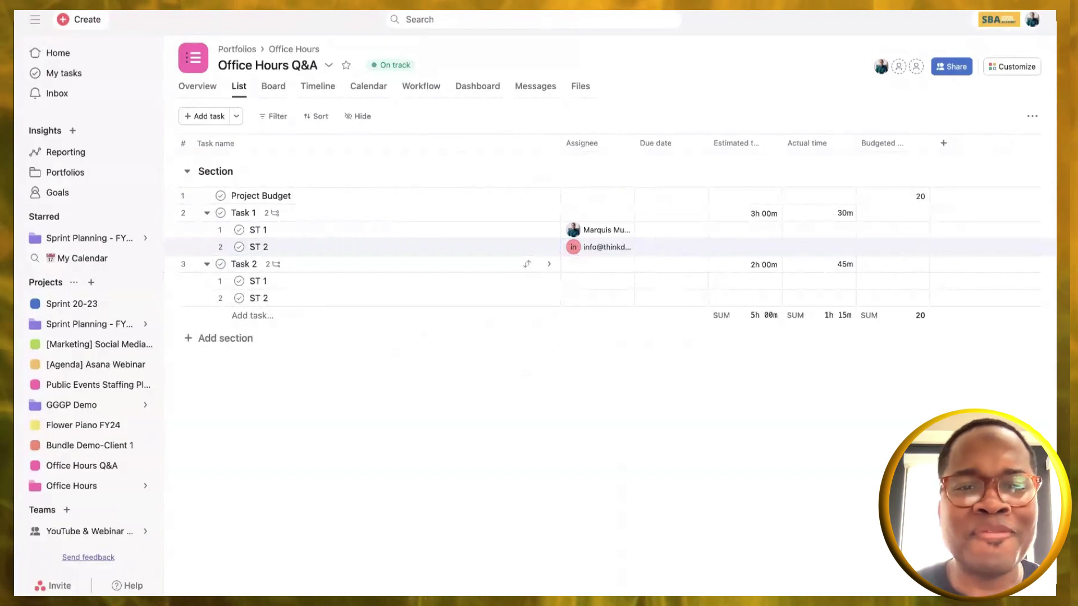
{"action": "left_click", "coordinate": [474, 261]}
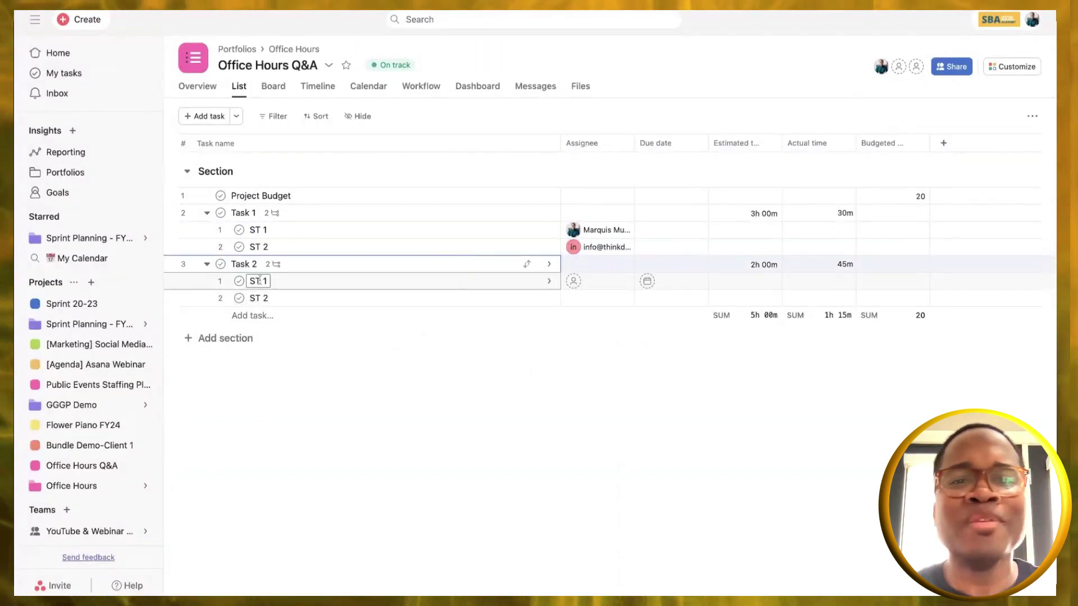
{"action": "left_click", "coordinate": [574, 282]}
{"action": "left_click", "coordinate": [615, 307]}
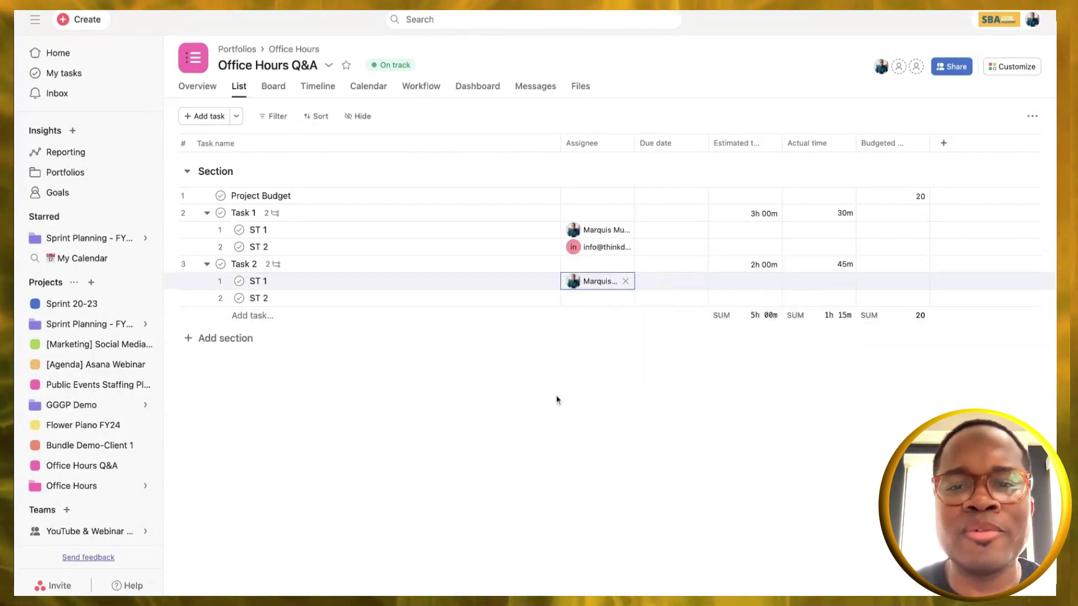
{"action": "left_click", "coordinate": [574, 298]}
{"action": "left_click", "coordinate": [614, 347]}
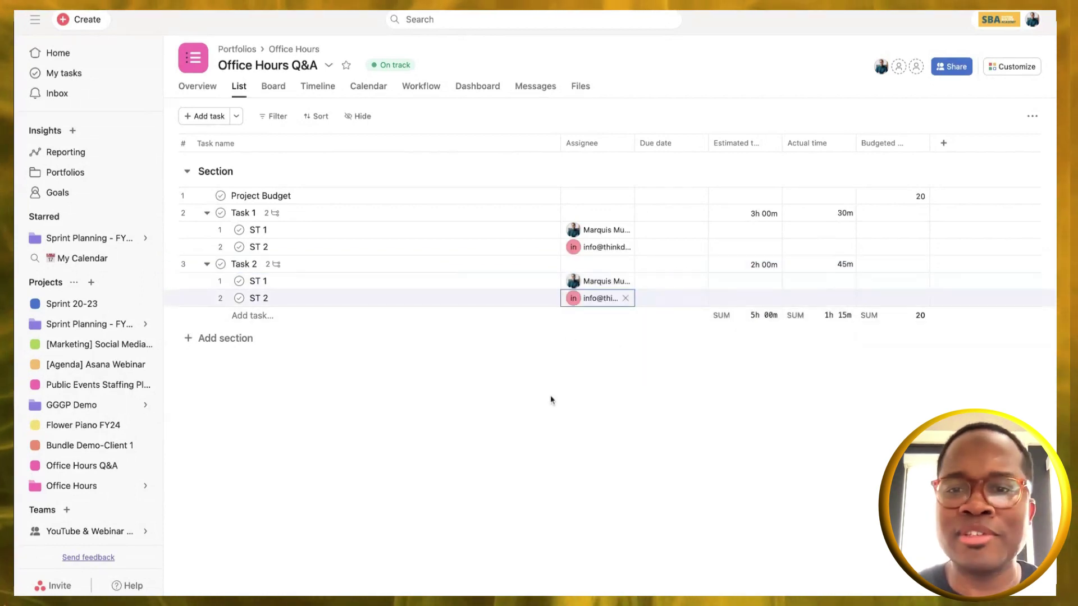
Step: Set Task 2's subtask estimates to 2 hours for ST 1 and 3 hours for ST 2
{"action": "left_click", "coordinate": [752, 281]}
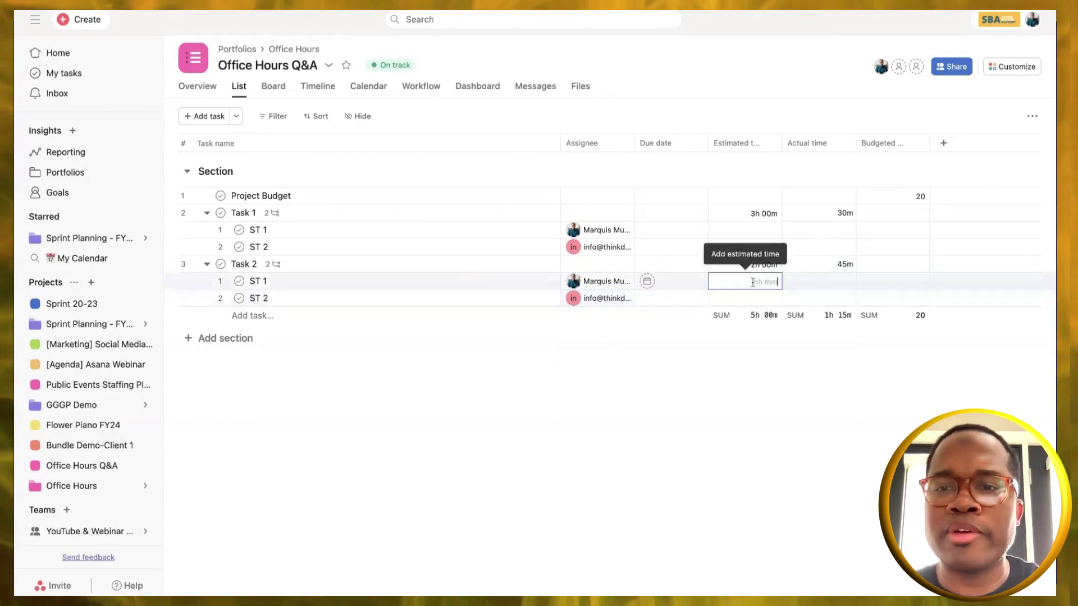
{"action": "type", "text": "2"}
{"action": "left_click", "coordinate": [761, 308]}
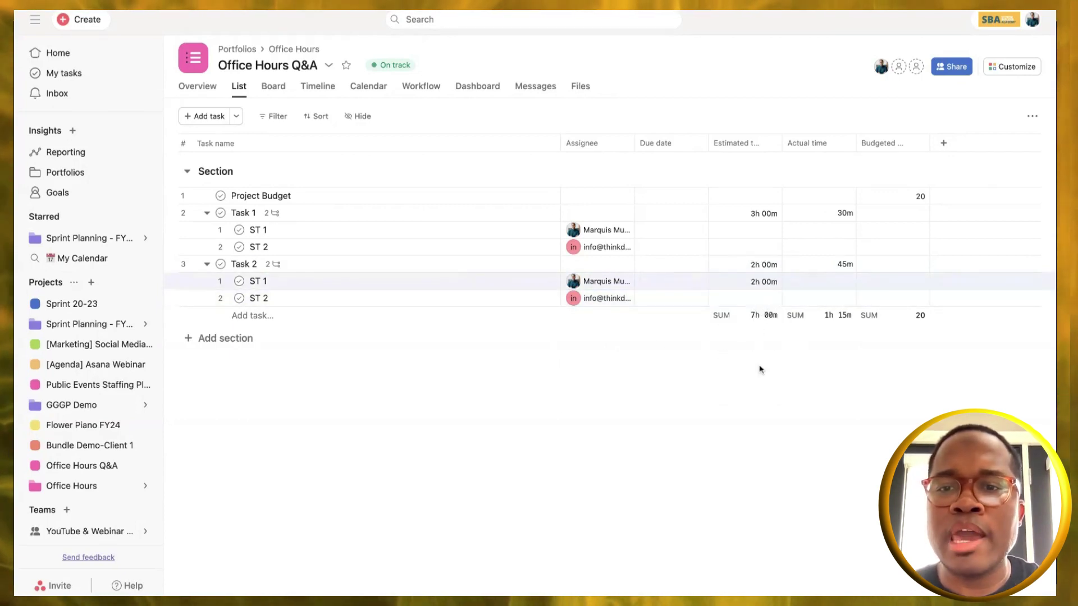
{"action": "left_click", "coordinate": [762, 297]}
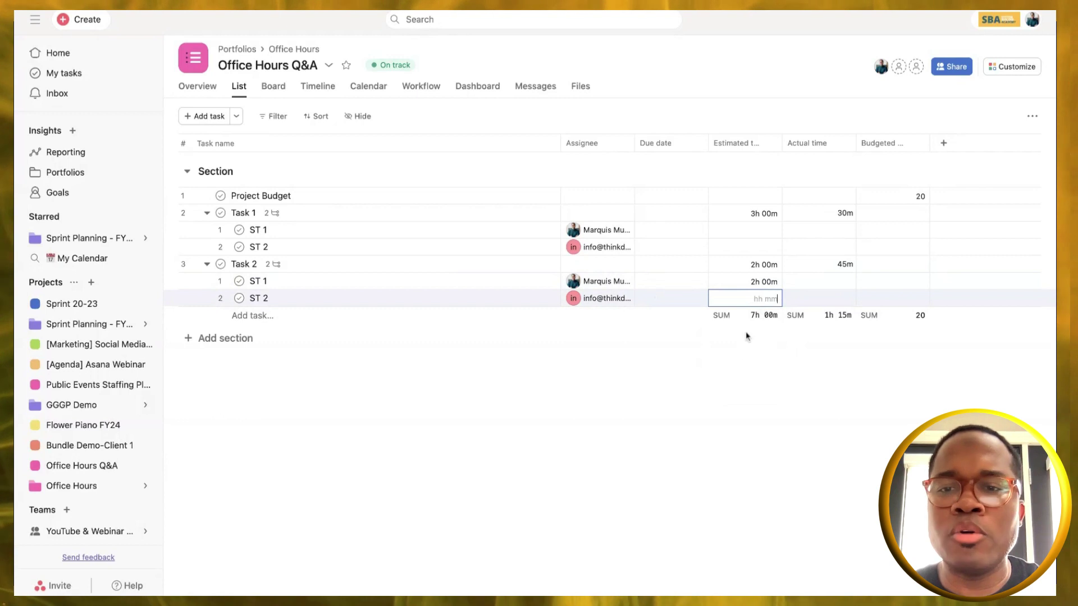
{"action": "type", "text": "3"}
{"action": "left_click", "coordinate": [749, 347]}
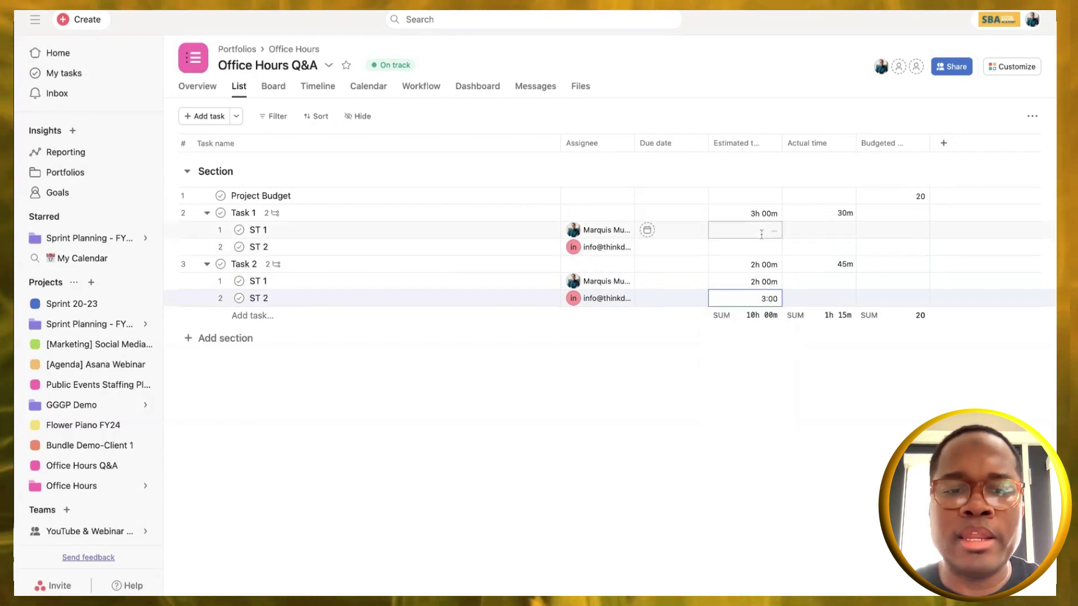
Step: Set Task 1's subtask estimates to 1 hour for ST 1 and 2 hours for ST 2
{"action": "left_click", "coordinate": [760, 231]}
{"action": "type", "text": "1"}
{"action": "left_click", "coordinate": [760, 286]}
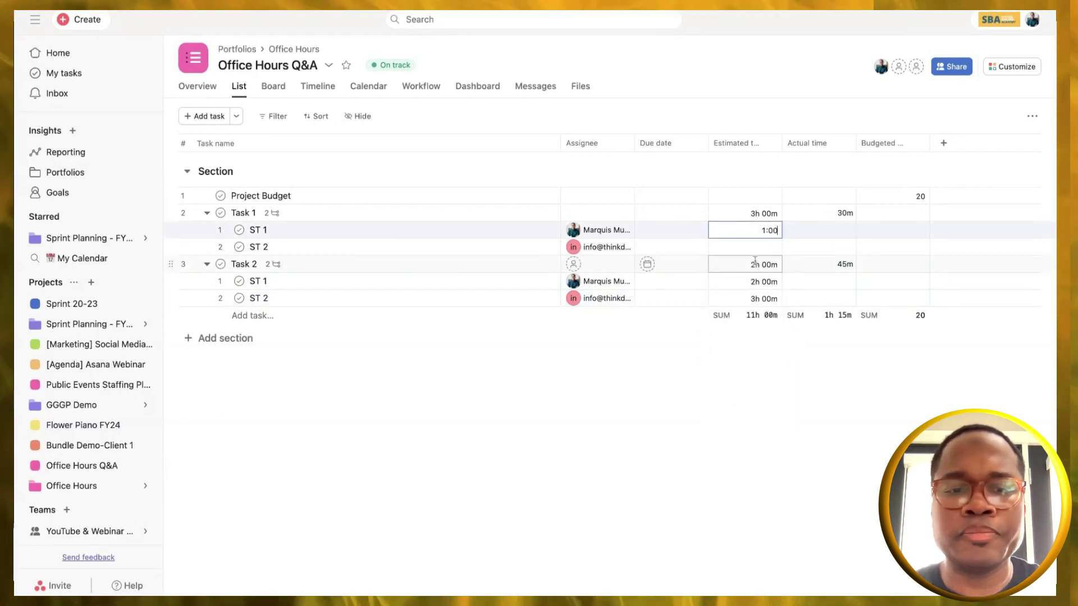
{"action": "left_click", "coordinate": [746, 247]}
{"action": "type", "text": "2"}
{"action": "left_click", "coordinate": [741, 271]}
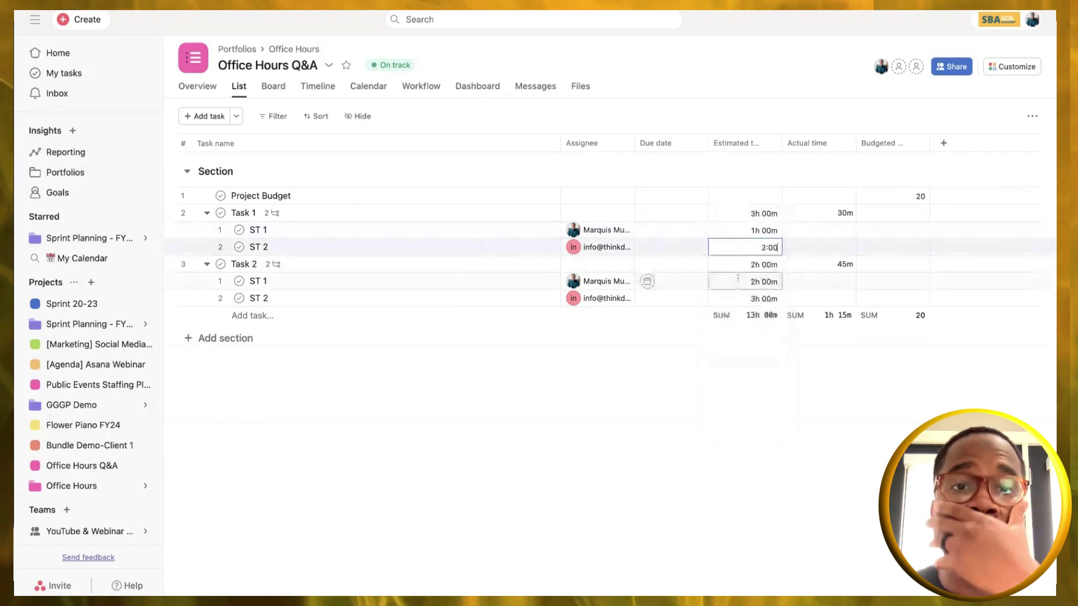
Step: Mark Task 2's ST 1 and Task 1's ST 2 complete, checking the dashboard counts
{"action": "left_click", "coordinate": [476, 90]}
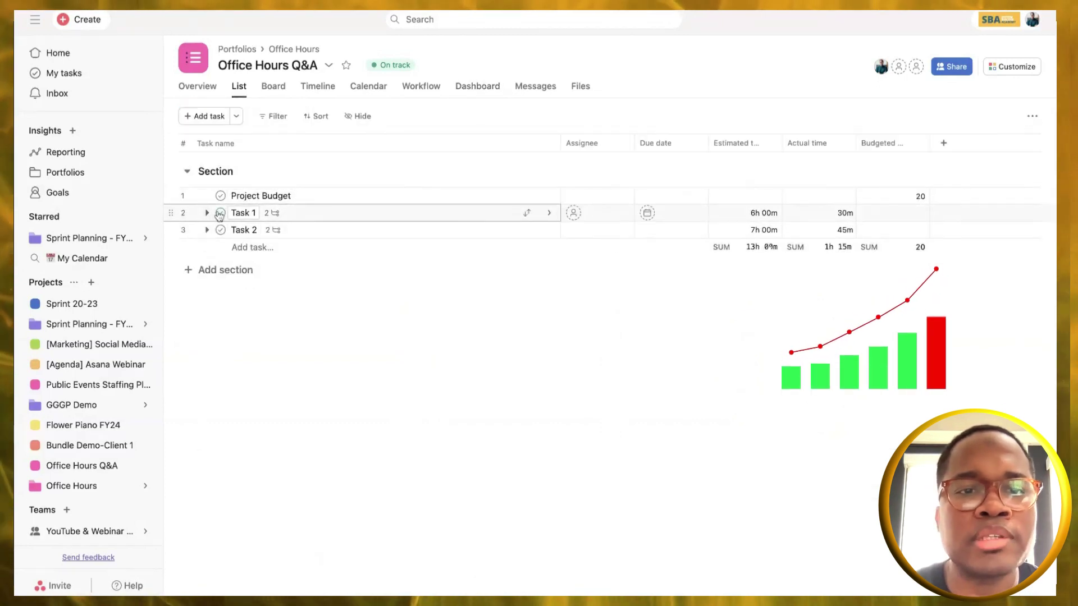
{"action": "left_click", "coordinate": [220, 213]}
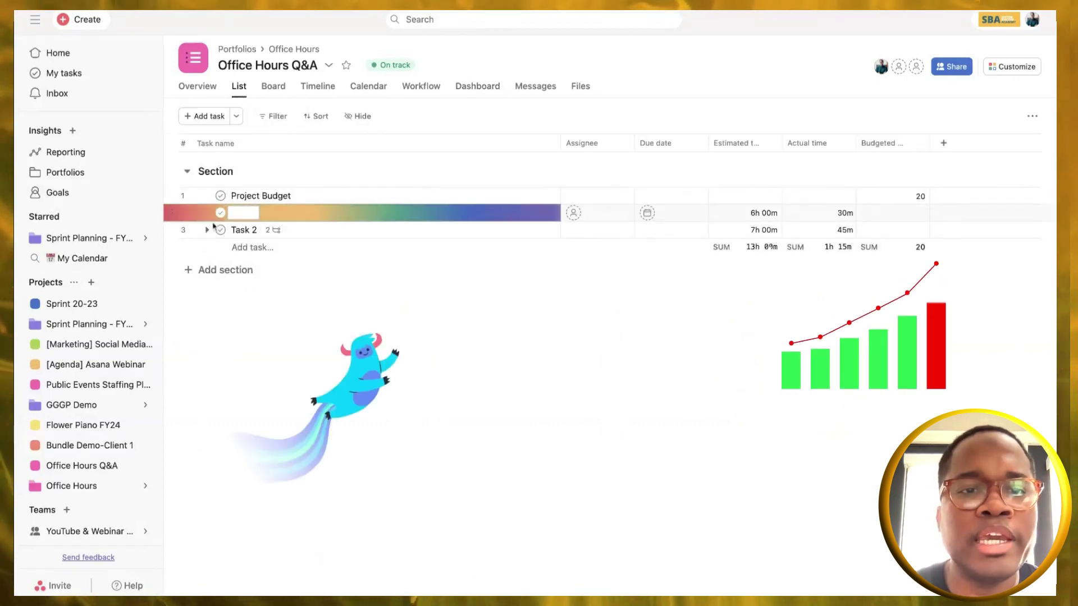
{"action": "left_click", "coordinate": [207, 229]}
{"action": "left_click", "coordinate": [255, 247]}
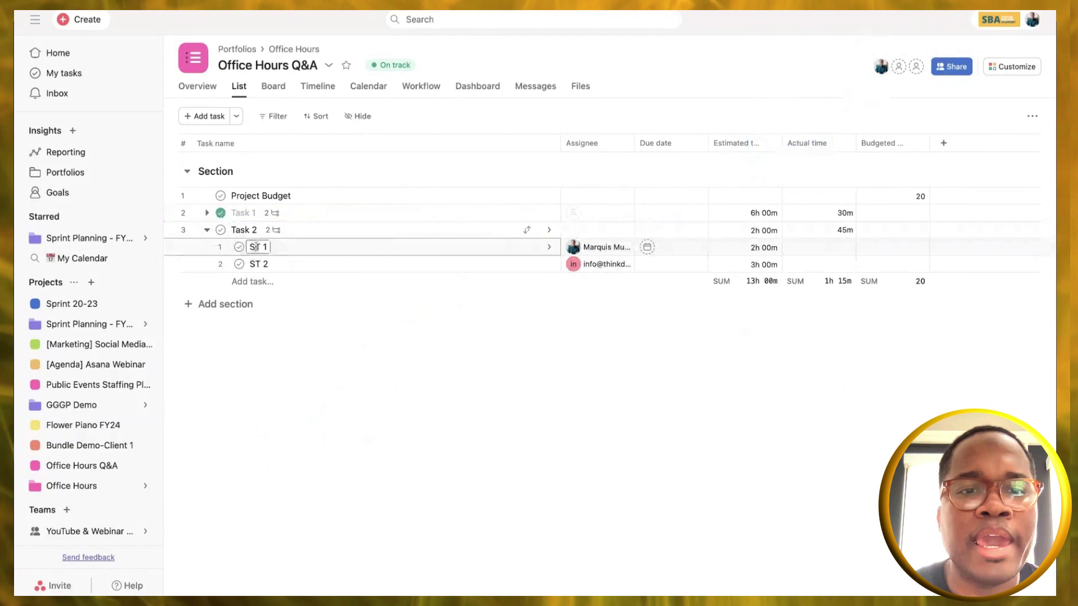
{"action": "left_click", "coordinate": [239, 248]}
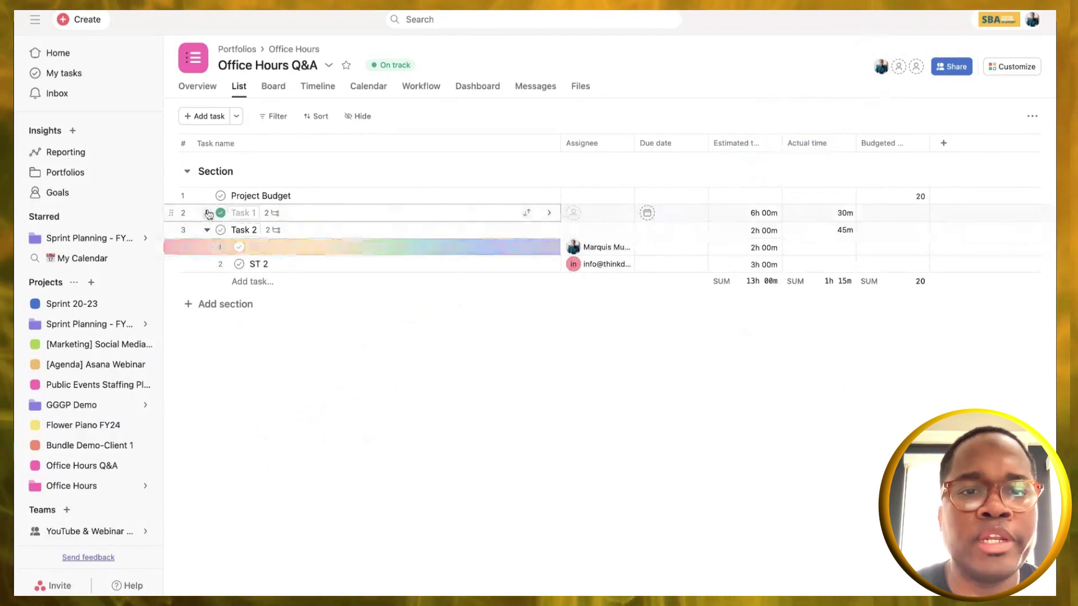
{"action": "left_click", "coordinate": [207, 212]}
{"action": "left_click", "coordinate": [239, 248]}
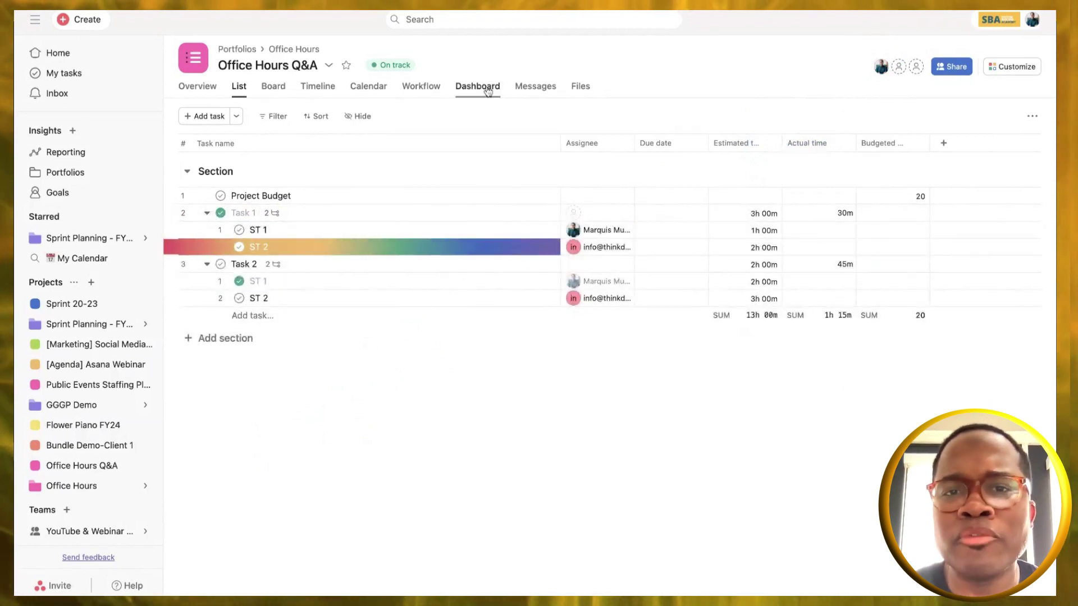
{"action": "left_click", "coordinate": [486, 89]}
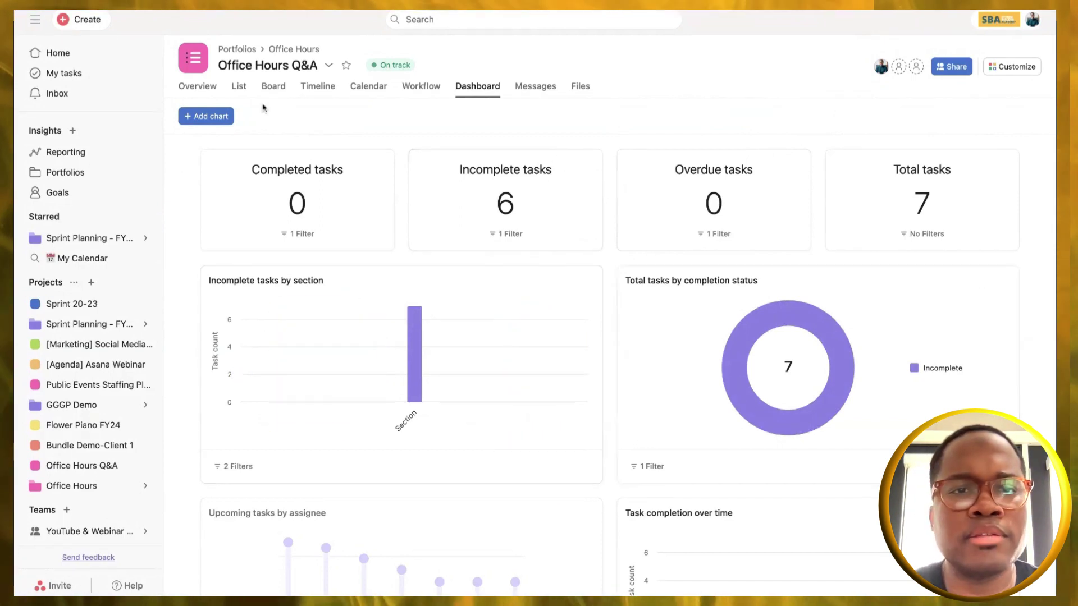
Step: Set both Task 1 and Task 2 due on July 5
{"action": "left_click", "coordinate": [238, 89]}
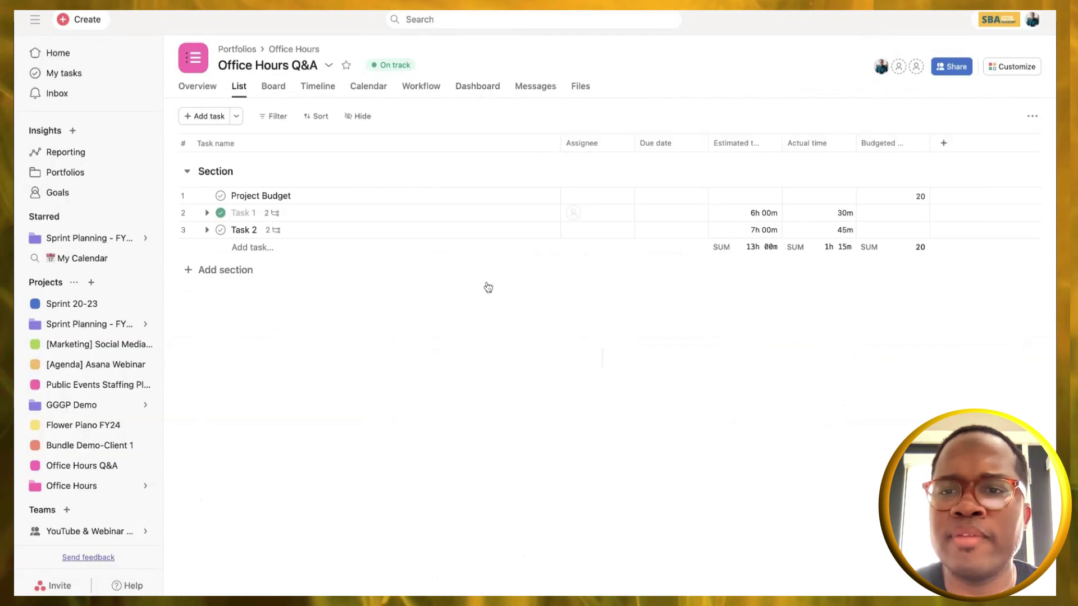
{"action": "left_click", "coordinate": [648, 217]}
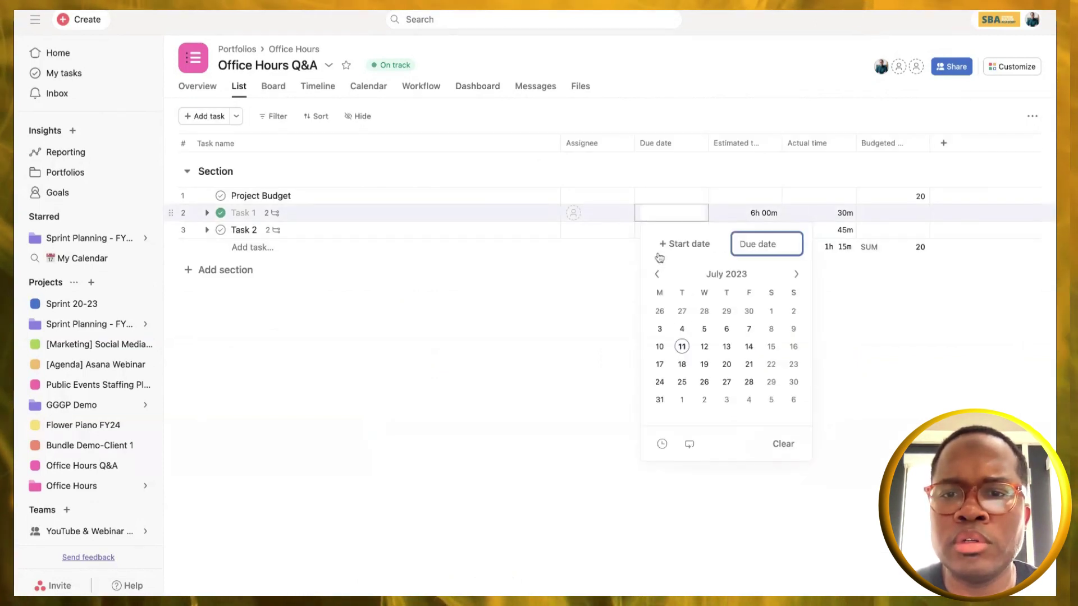
{"action": "left_click", "coordinate": [696, 329]}
{"action": "left_click", "coordinate": [645, 231]}
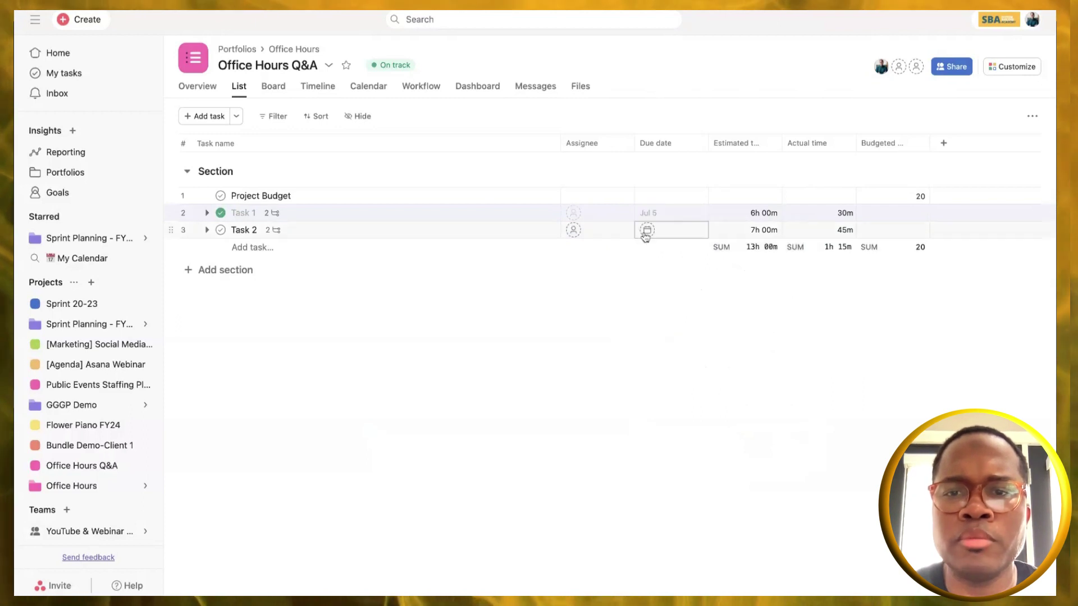
{"action": "left_click", "coordinate": [645, 231]}
{"action": "left_click", "coordinate": [704, 346]}
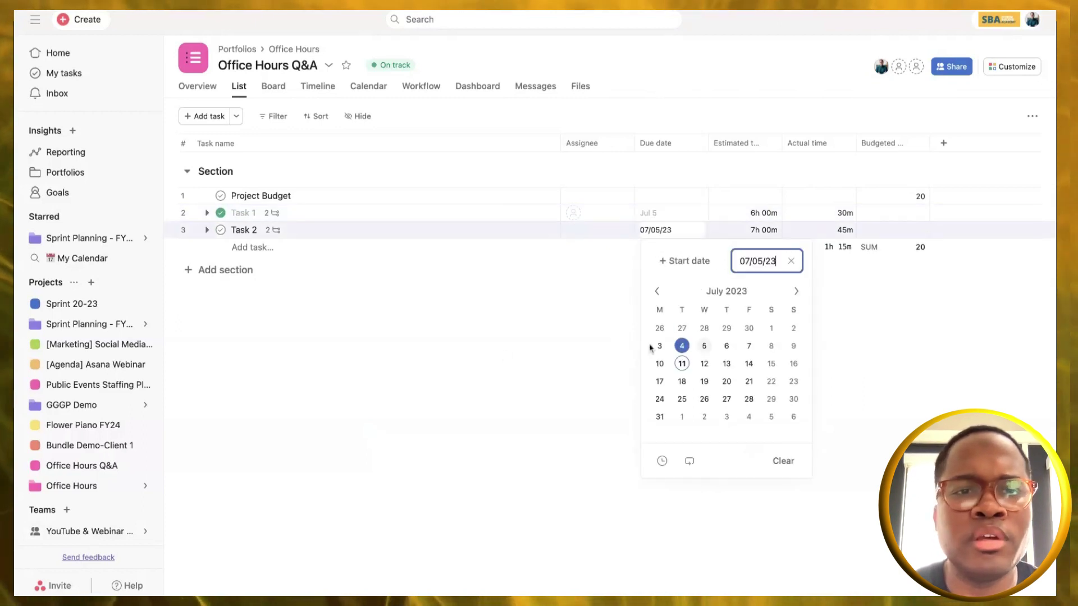
{"action": "left_click", "coordinate": [337, 306]}
Step: Date Task 1's ST 1 for Thursday and ST 2 for 07/15/23
{"action": "left_click", "coordinate": [207, 230]}
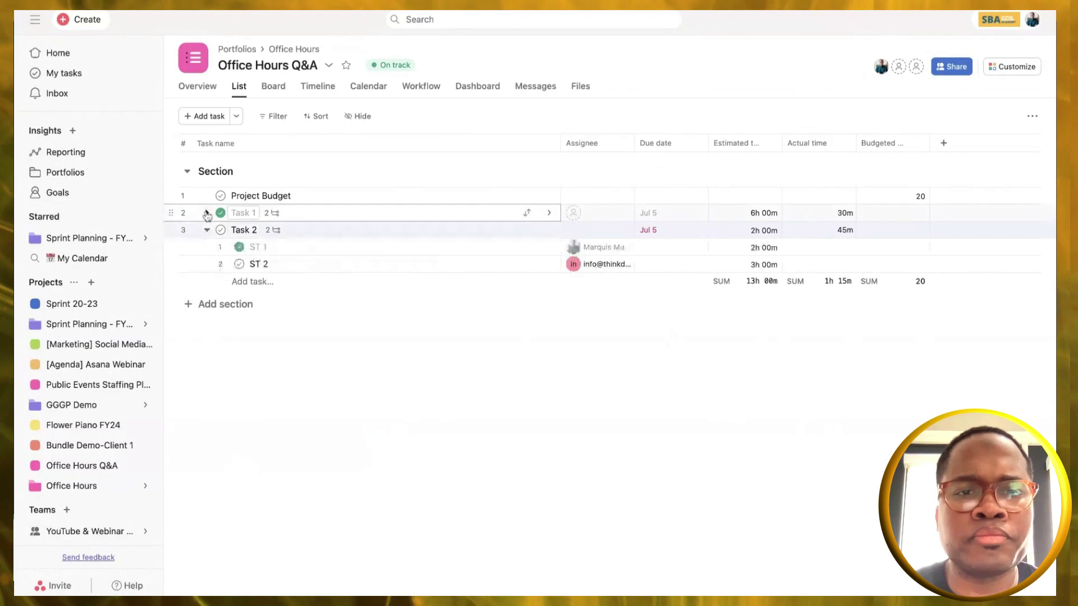
{"action": "left_click", "coordinate": [206, 213]}
{"action": "left_click", "coordinate": [264, 230]}
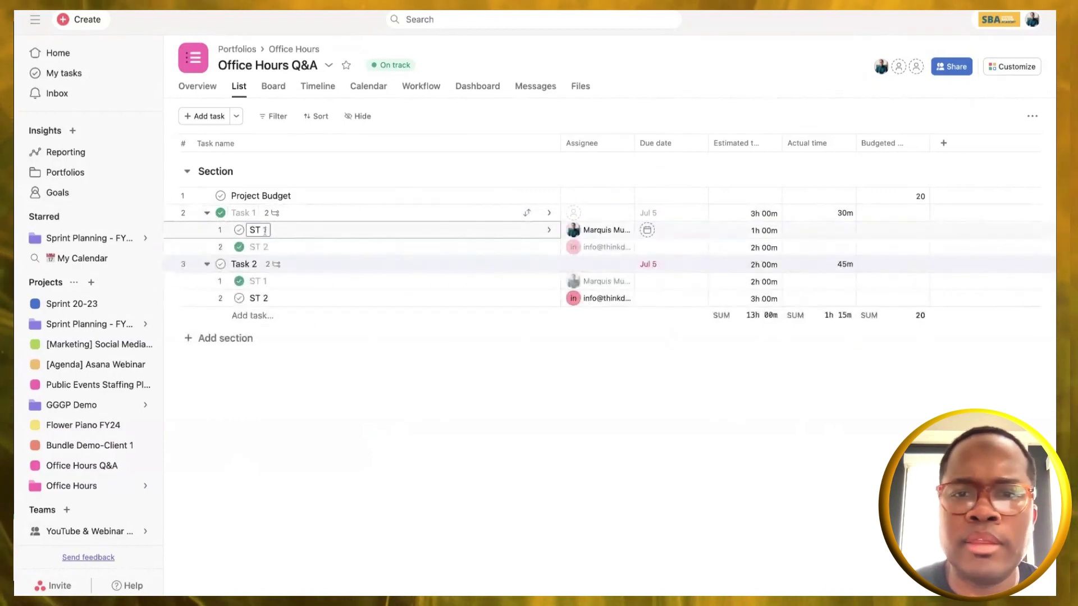
{"action": "left_click", "coordinate": [648, 230]}
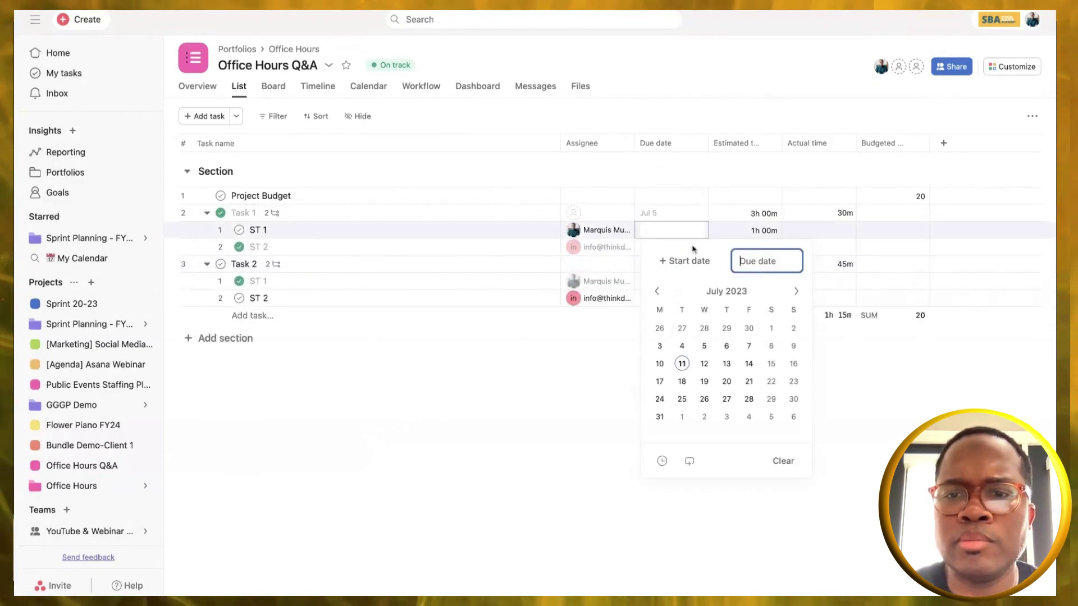
{"action": "left_click", "coordinate": [549, 400]}
{"action": "left_click", "coordinate": [645, 248]}
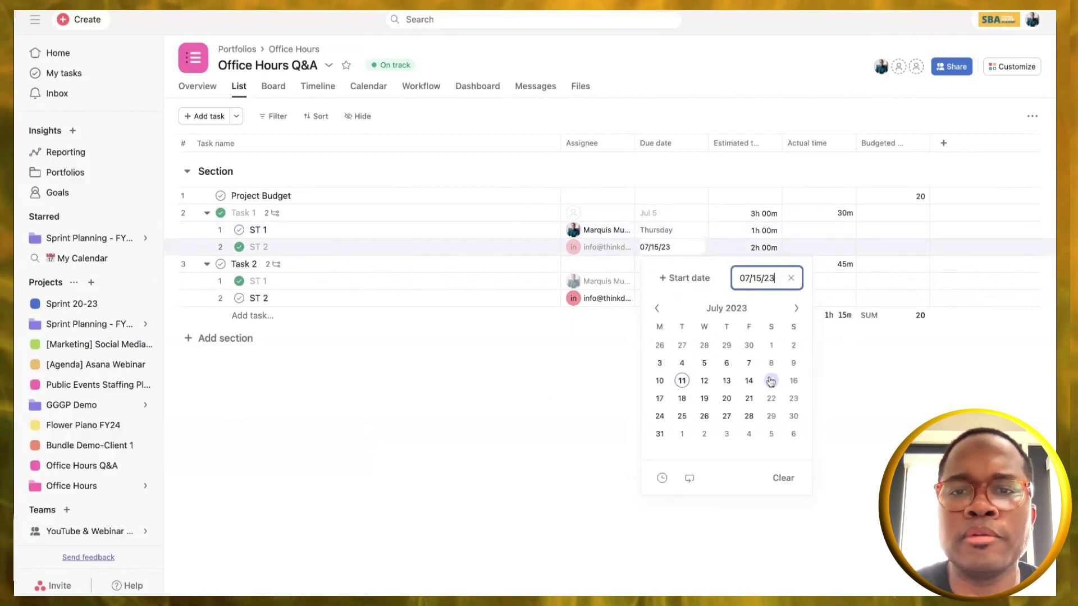
{"action": "type", "text": "07/15/23"}
{"action": "left_click", "coordinate": [548, 378]}
Step: Date Task 2's ST 1 for Jun 27 and ST 2 for 07/07/23
{"action": "left_click", "coordinate": [645, 281]}
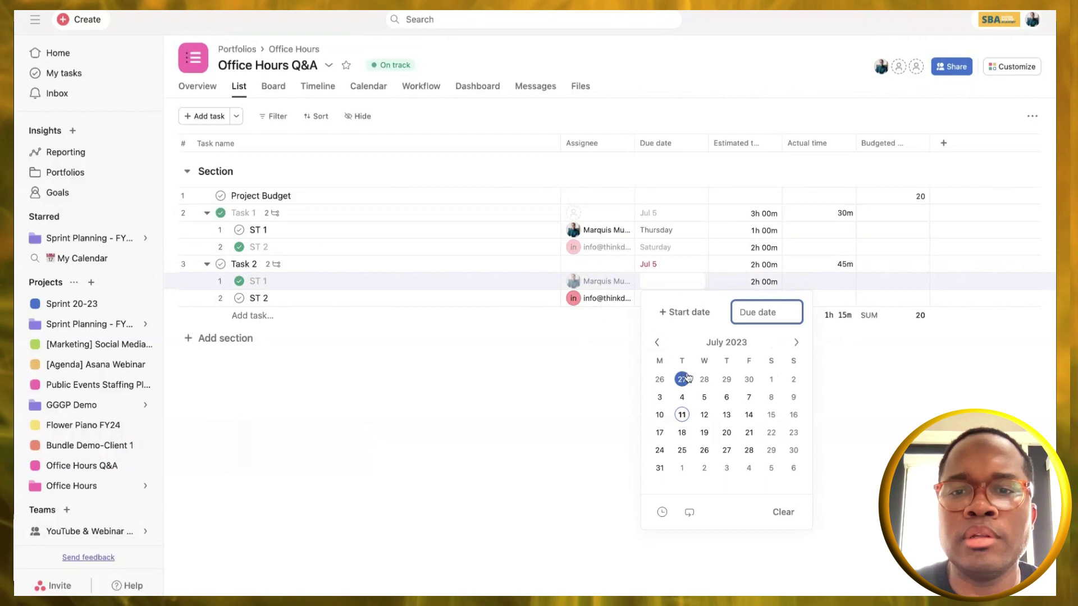
{"action": "left_click", "coordinate": [883, 386]}
{"action": "left_click", "coordinate": [647, 299]}
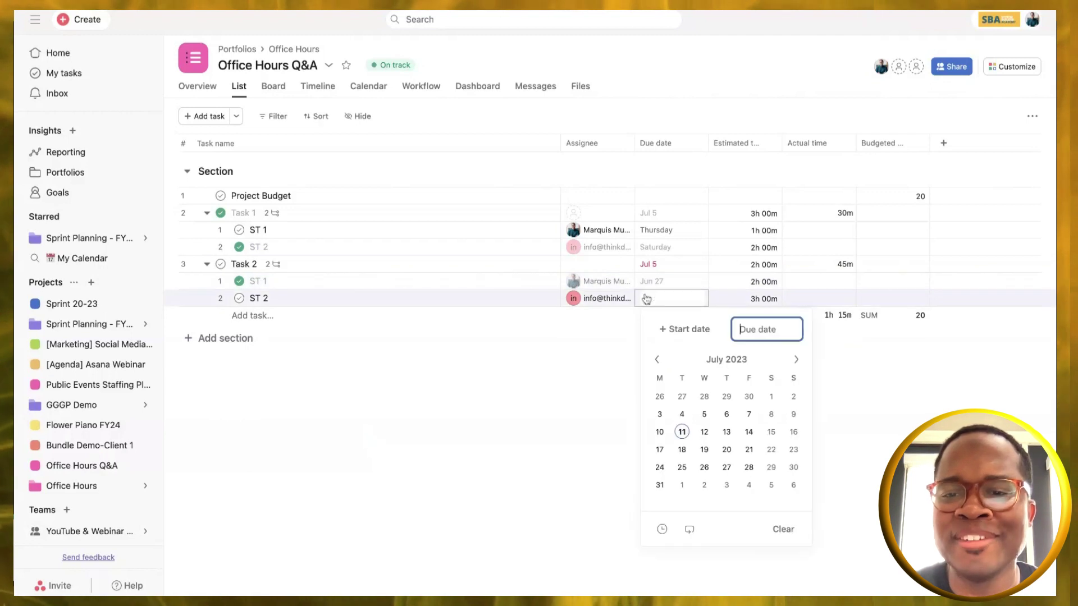
{"action": "type", "text": "07/07/23"}
{"action": "left_click", "coordinate": [456, 423]}
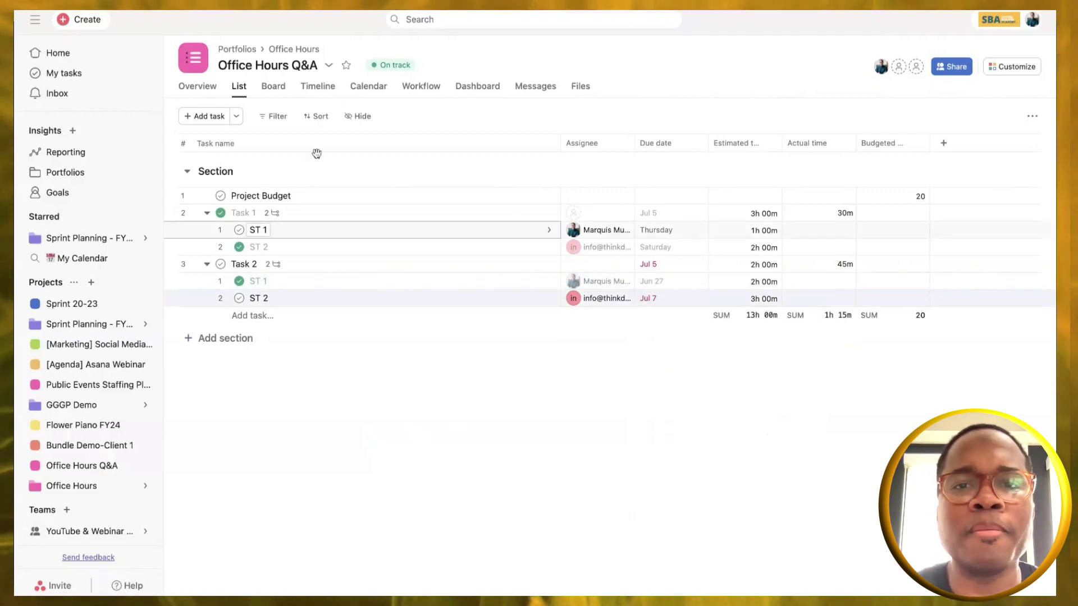
Step: Go to the dashboard and open Edit chart for the Total tasks card
{"action": "left_click", "coordinate": [477, 90]}
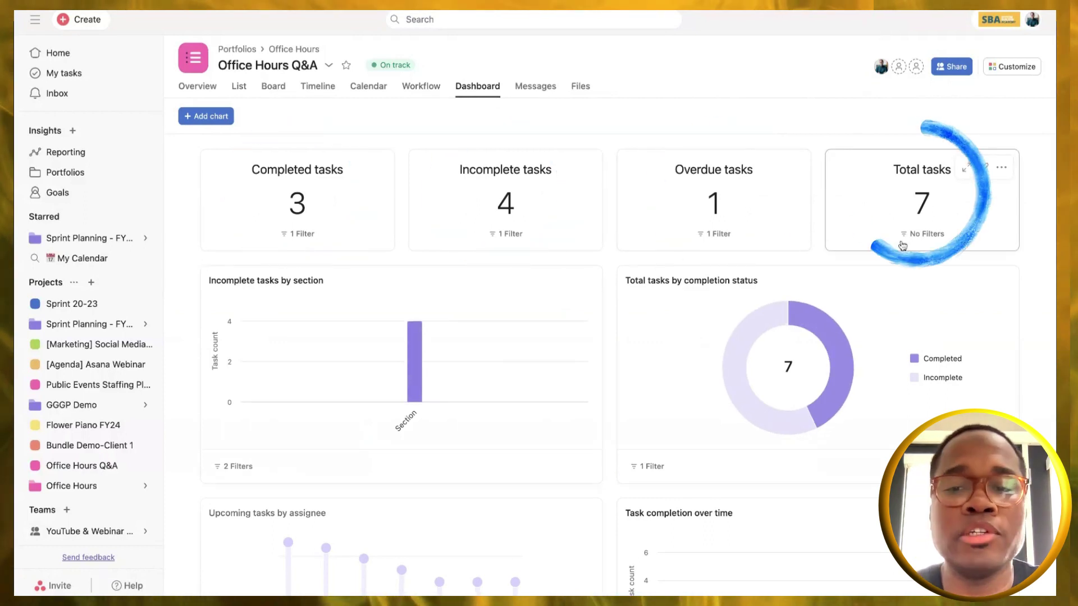
{"action": "scroll", "coordinate": [621, 420], "scroll_direction": "down", "scroll_amount": 4}
{"action": "scroll", "coordinate": [621, 420], "scroll_direction": "up", "scroll_amount": 4}
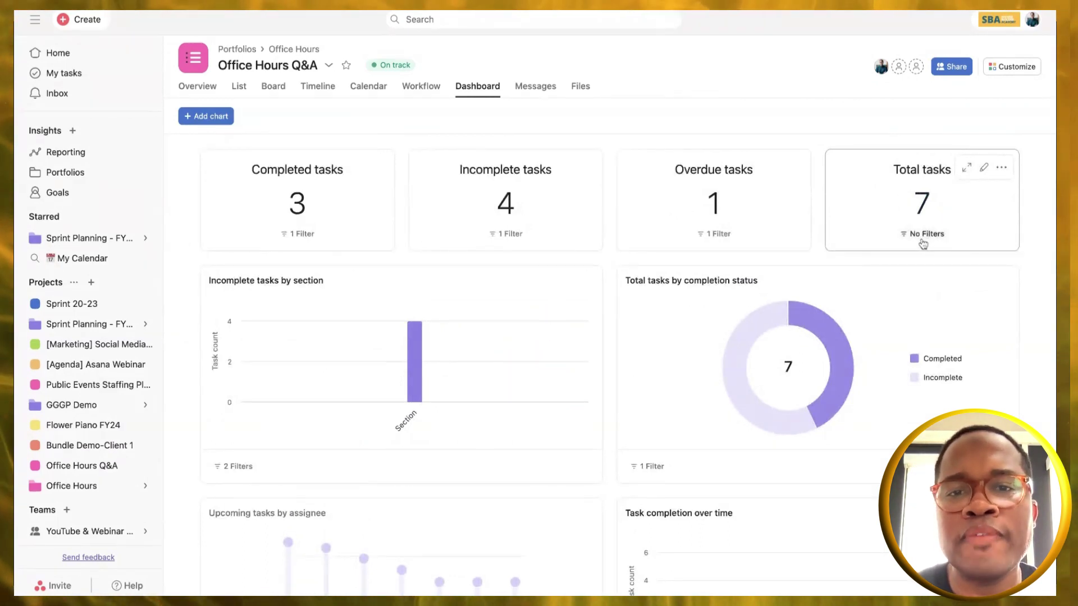
{"action": "left_click", "coordinate": [921, 242]}
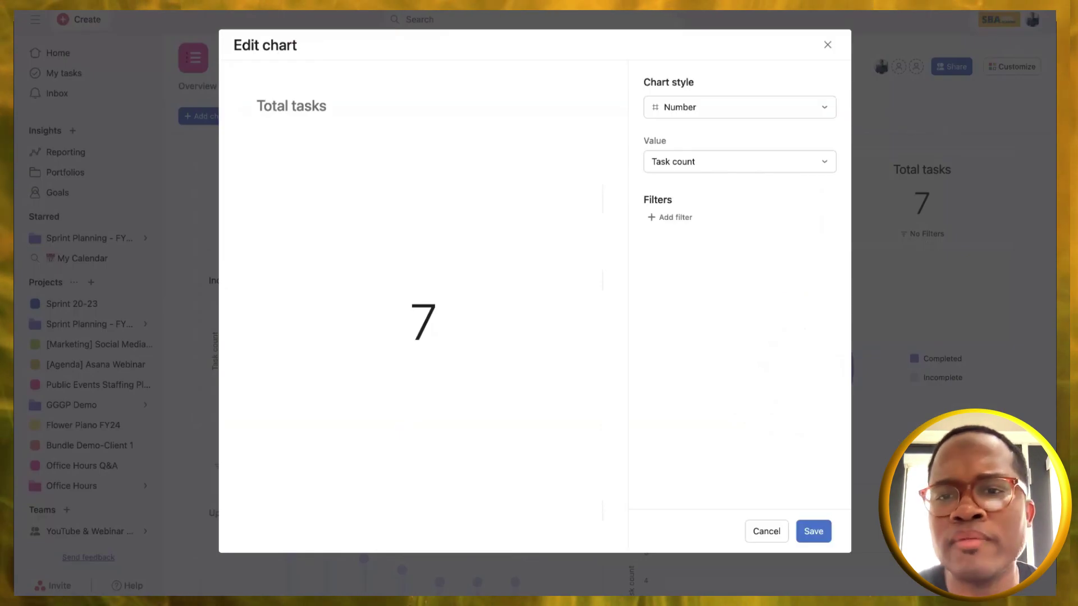
Step: Add a Don't show subtasks filter and retitle the chart 'Total Parent Tasks'
{"action": "left_click", "coordinate": [680, 222]}
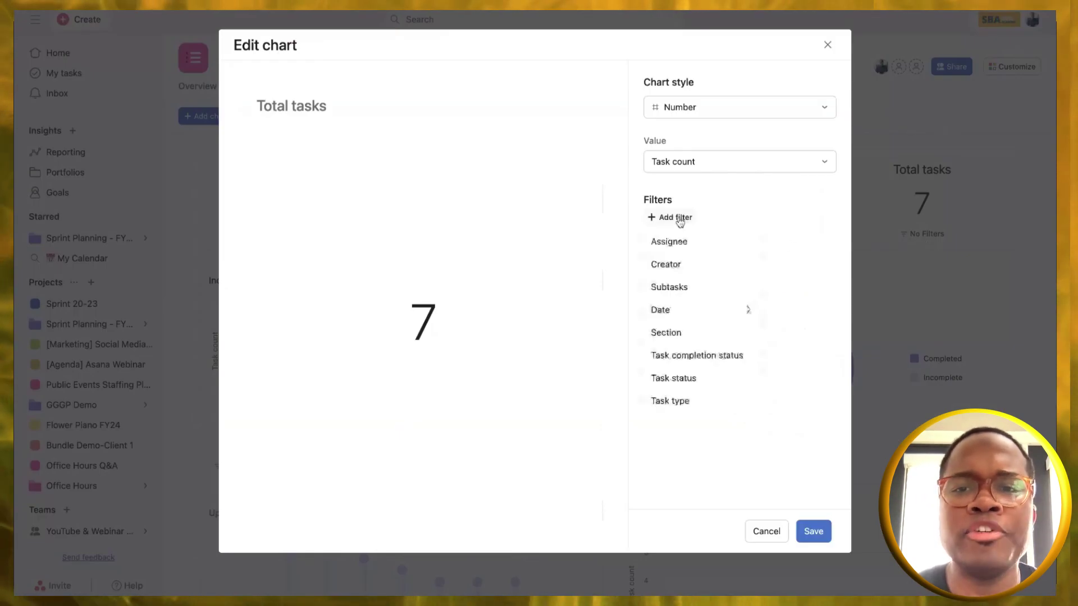
{"action": "left_click", "coordinate": [682, 288]}
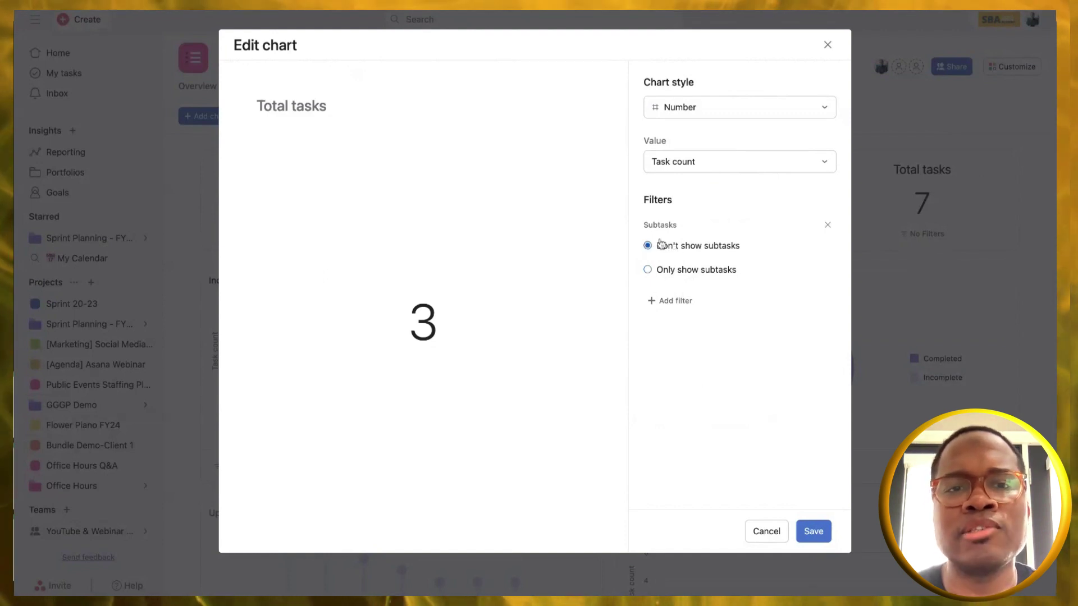
{"action": "left_click", "coordinate": [346, 106]}
{"action": "key", "text": "ctrl+a"}
{"action": "type", "text": "Tot"}
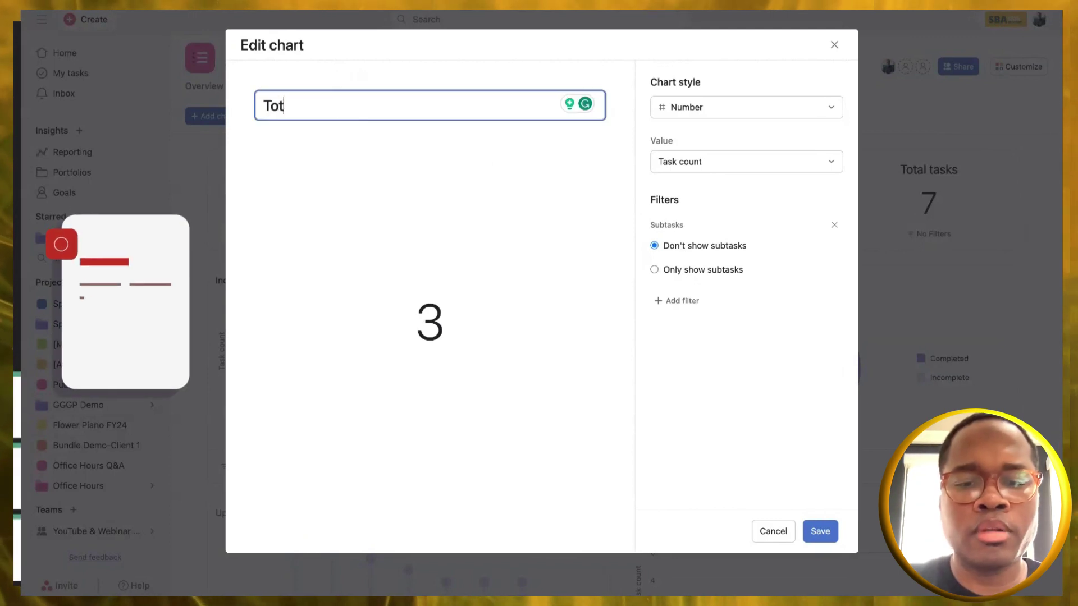
{"action": "type", "text": "al Parent T"}
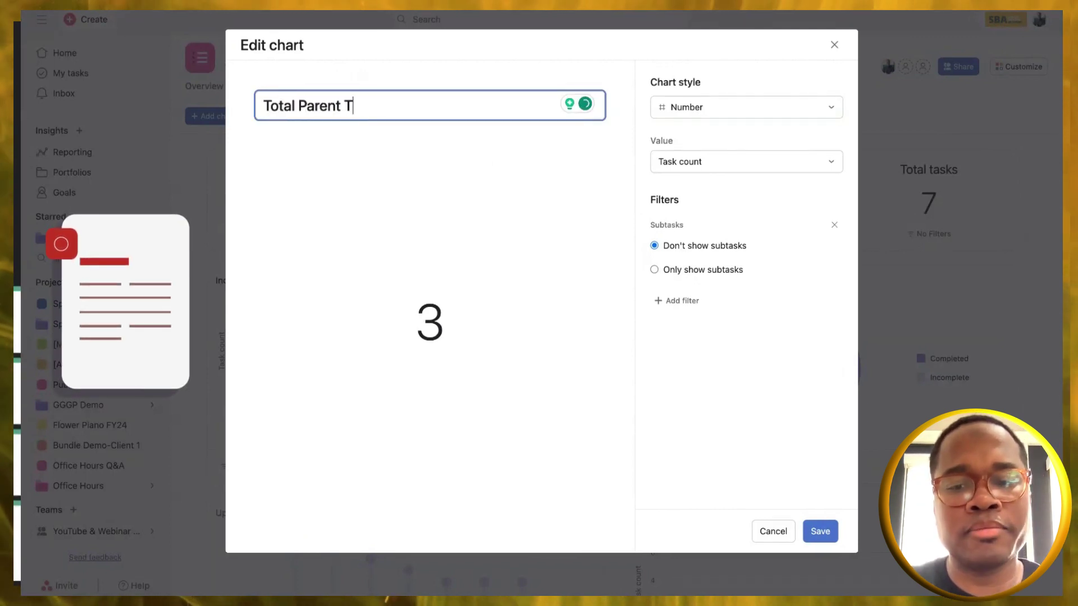
{"action": "type", "text": "asks"}
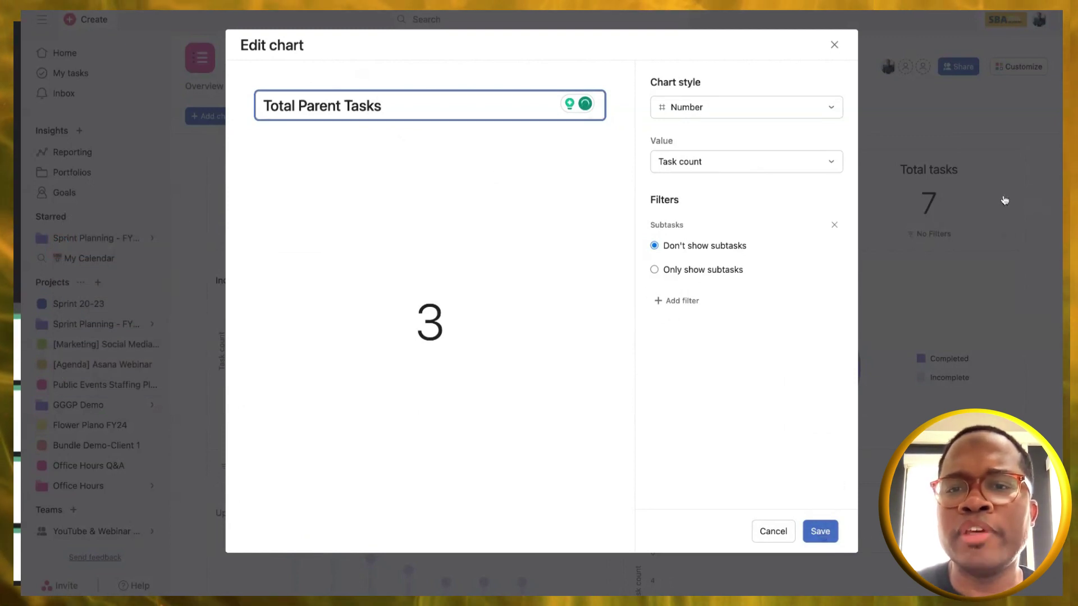
Step: Save the Total Parent Tasks chart and duplicate it
{"action": "key", "text": "Return"}
{"action": "left_click", "coordinate": [1011, 170]}
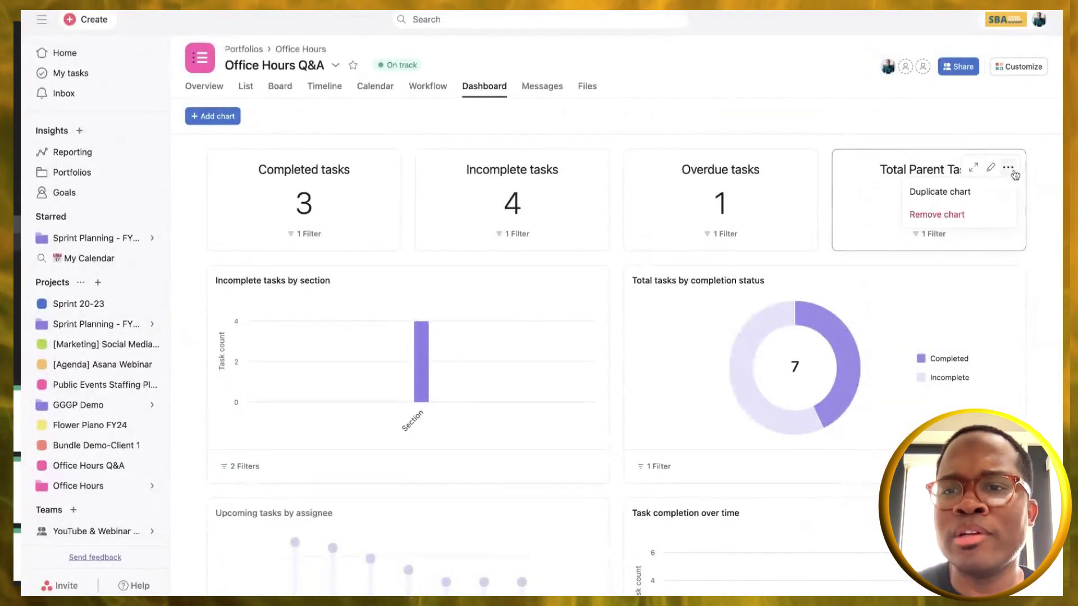
{"action": "left_click", "coordinate": [953, 192]}
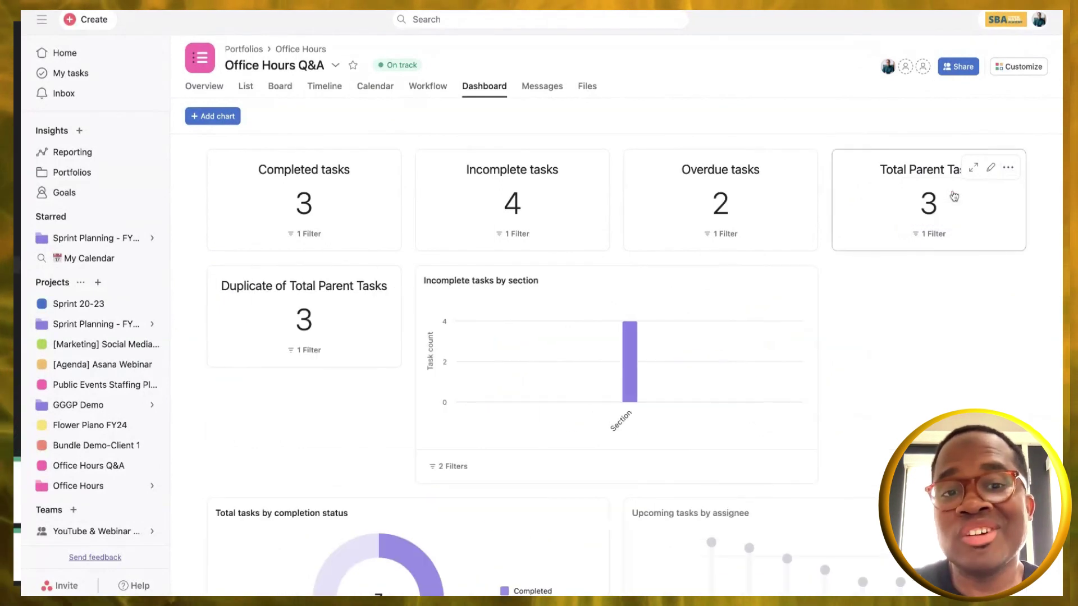
Step: Rename the duplicate chart 'Total Subtasks' and save it
{"action": "left_click", "coordinate": [366, 287]}
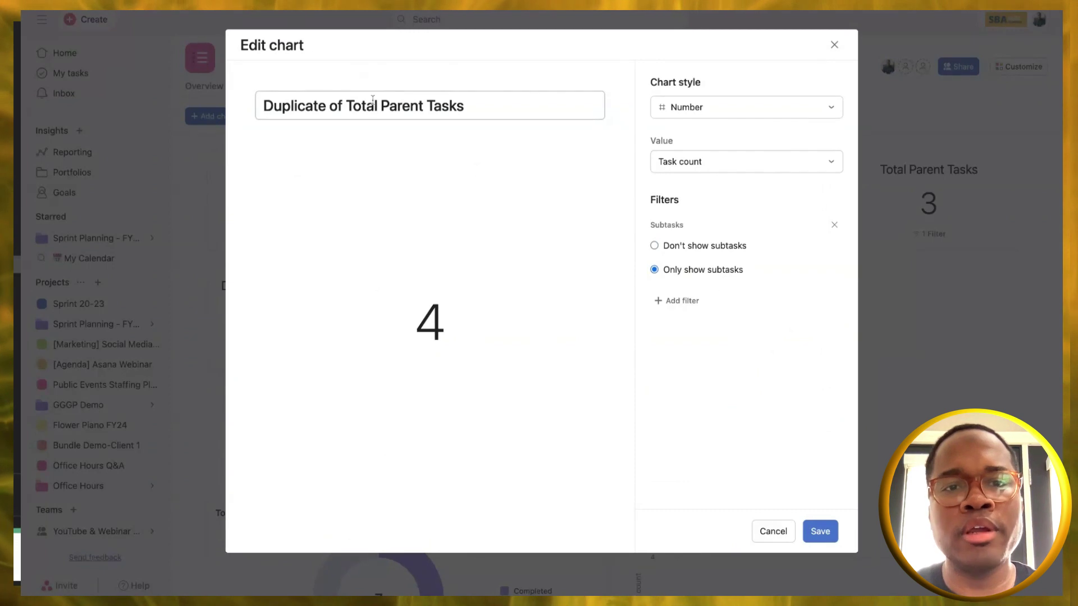
{"action": "left_click_drag", "start_coordinate": [347, 106], "coordinate": [264, 106]}
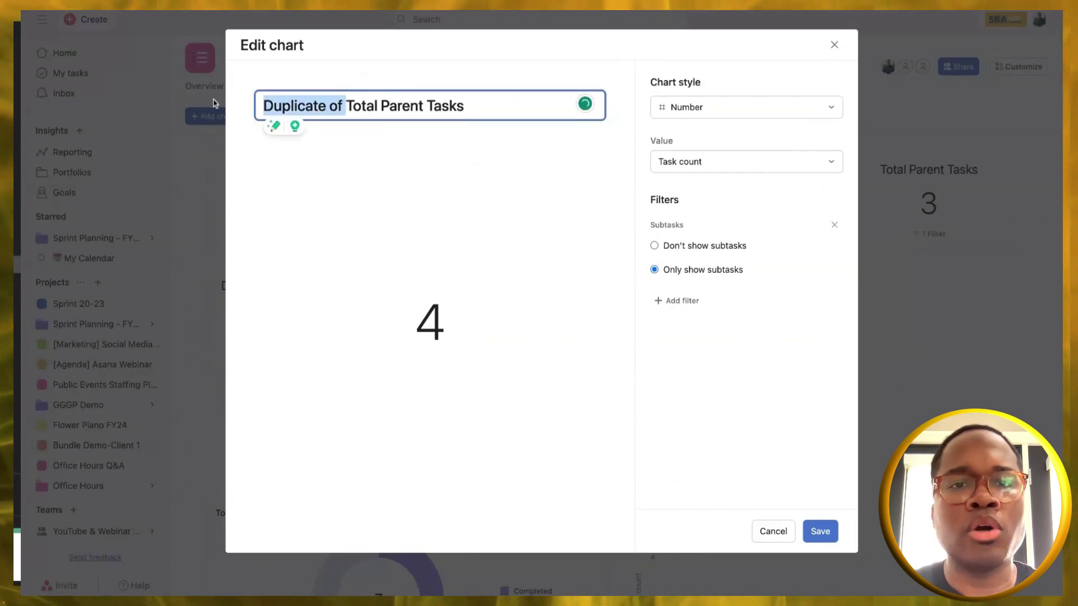
{"action": "key", "text": "BackSpace"}
{"action": "double_click", "coordinate": [318, 105]}
{"action": "type", "text": "S"}
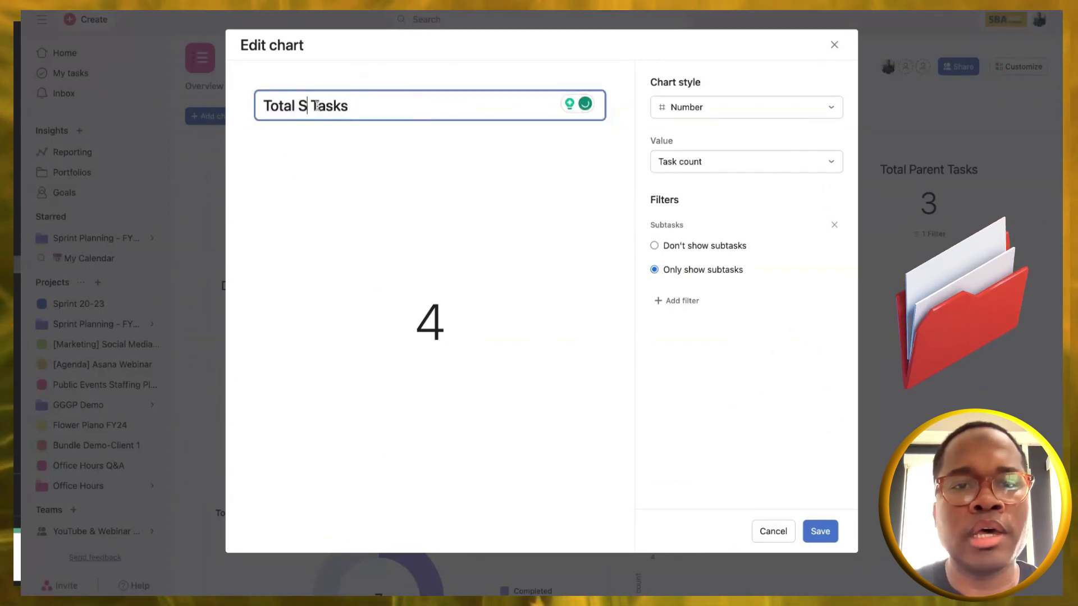
{"action": "type", "text": "ub"}
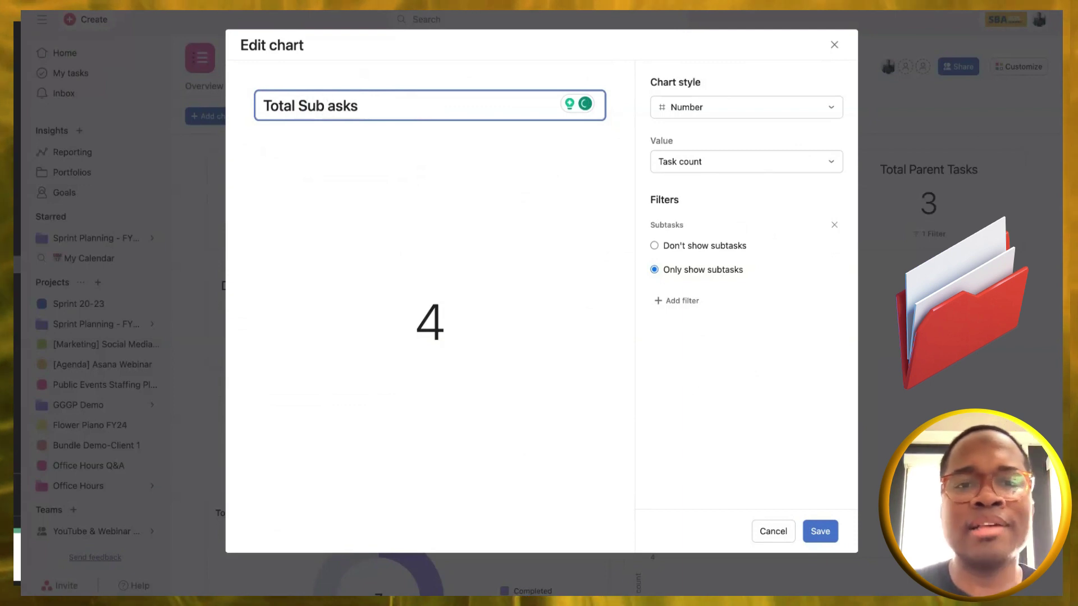
{"action": "type", "text": "t"}
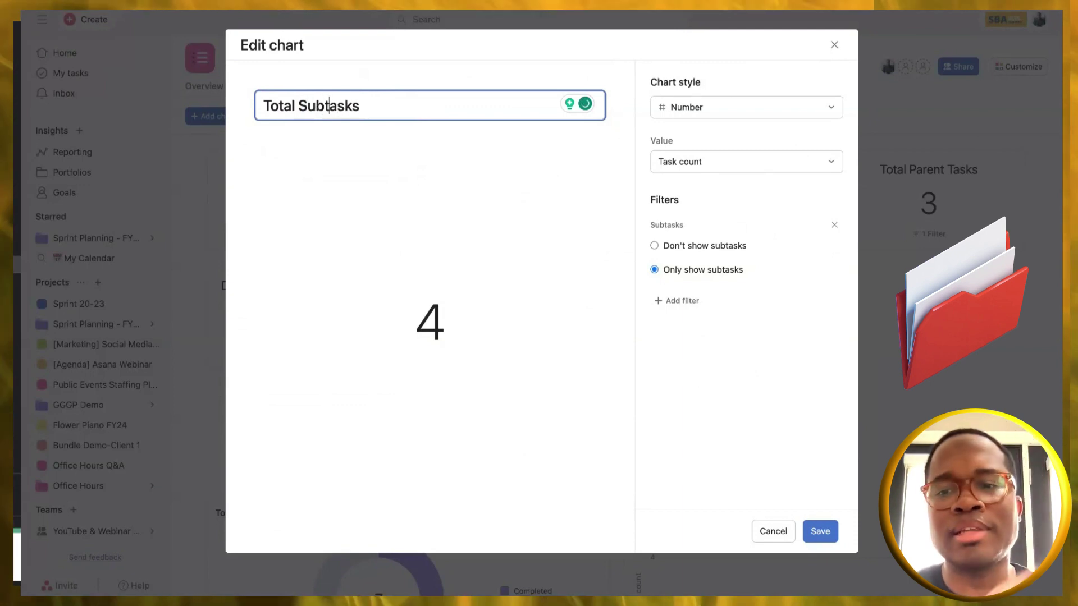
{"action": "left_click", "coordinate": [820, 530]}
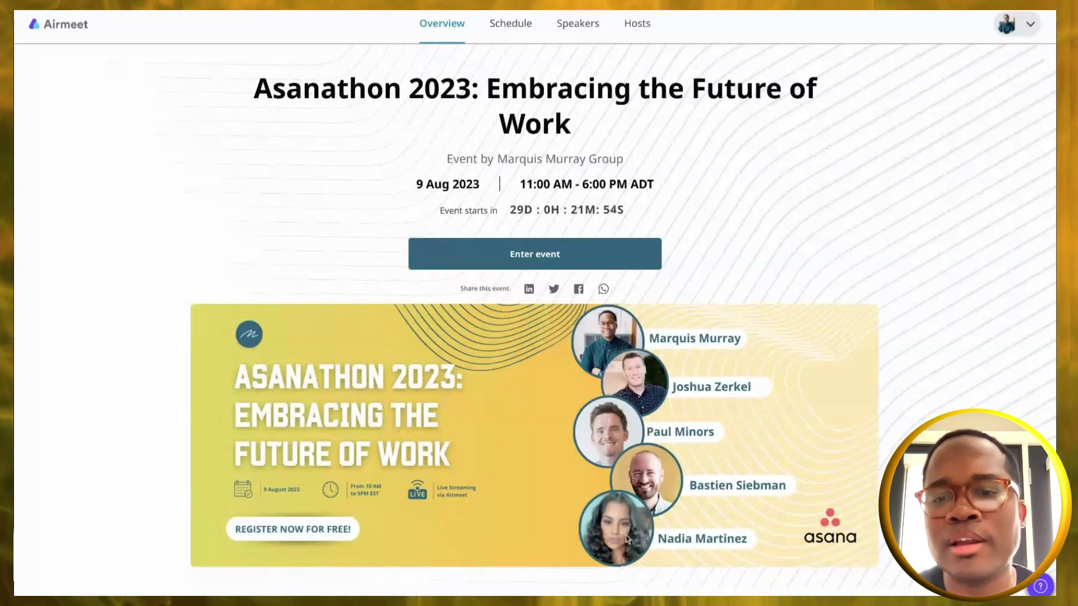
Step: Scroll through the Asanathon 2023 event's schedule and overview on Airmeet
{"action": "scroll", "coordinate": [627, 539], "scroll_direction": "down", "scroll_amount": 1}
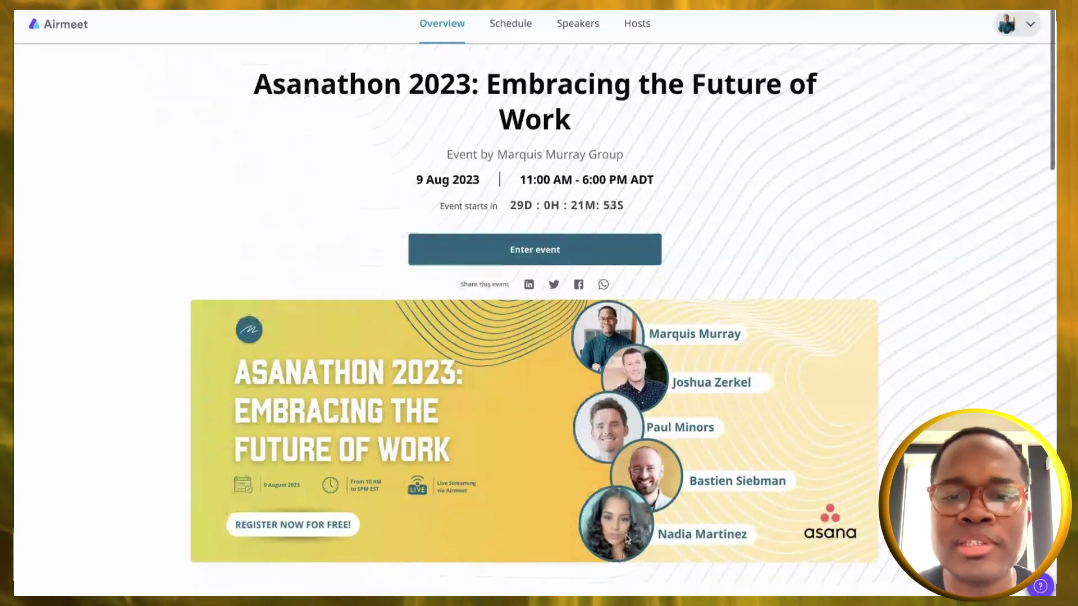
{"action": "scroll", "coordinate": [627, 539], "scroll_direction": "down", "scroll_amount": 4}
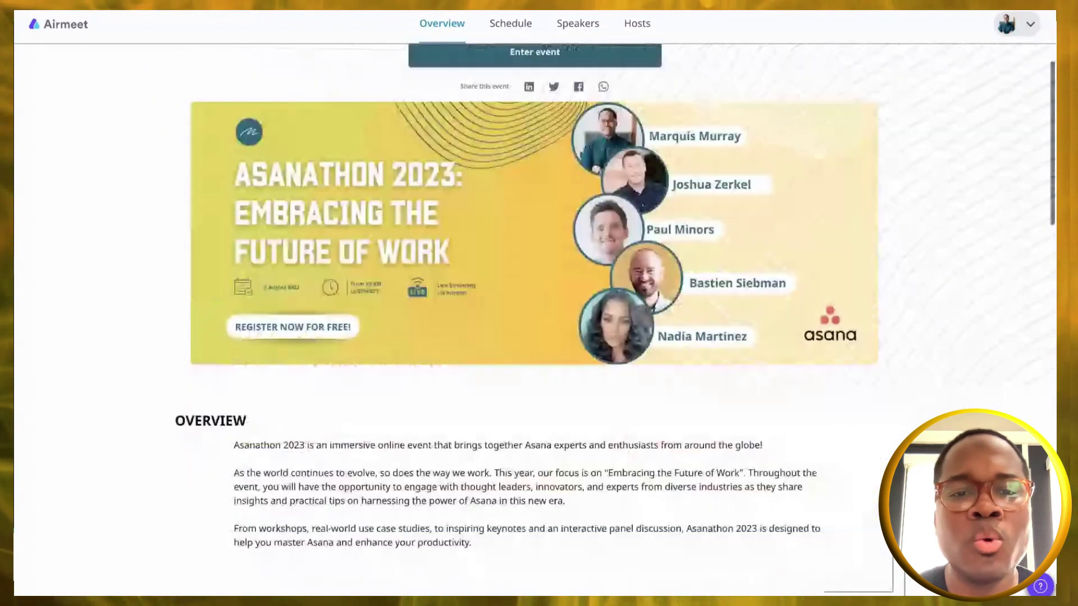
{"action": "scroll", "coordinate": [627, 539], "scroll_direction": "down", "scroll_amount": 10}
{"action": "scroll", "coordinate": [568, 460], "scroll_direction": "up", "scroll_amount": 2}
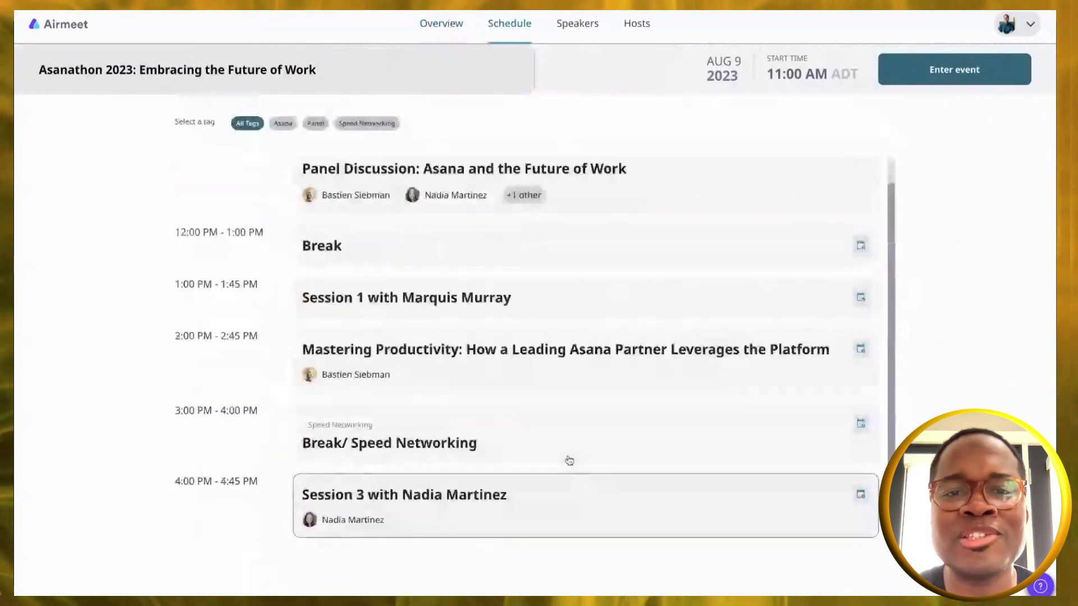
{"action": "scroll", "coordinate": [568, 459], "scroll_direction": "up", "scroll_amount": 5}
{"action": "scroll", "coordinate": [570, 461], "scroll_direction": "up", "scroll_amount": 4}
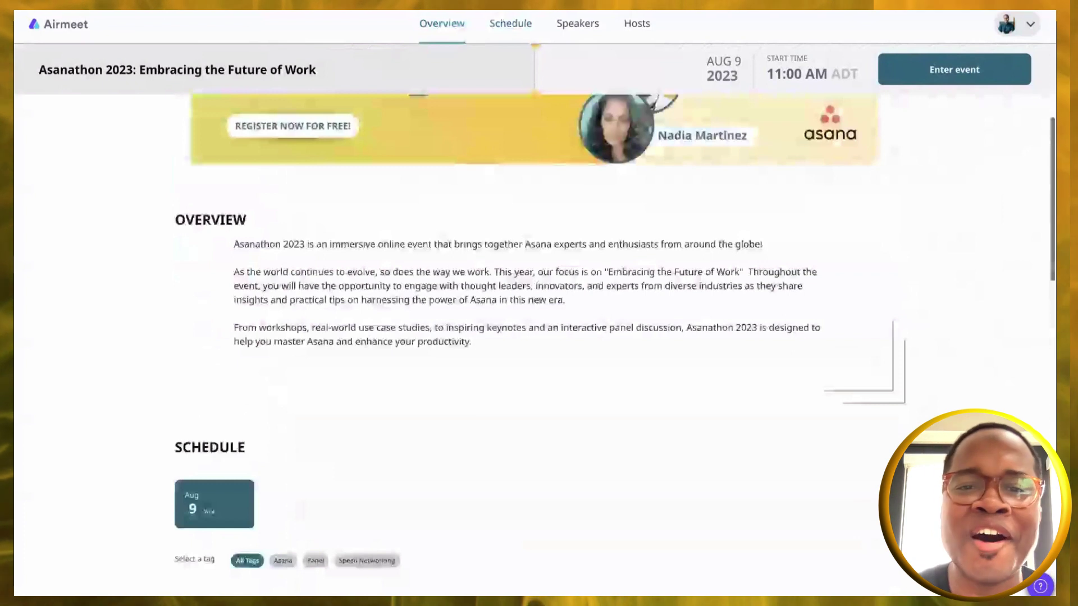
{"action": "scroll", "coordinate": [517, 248], "scroll_direction": "up", "scroll_amount": 7}
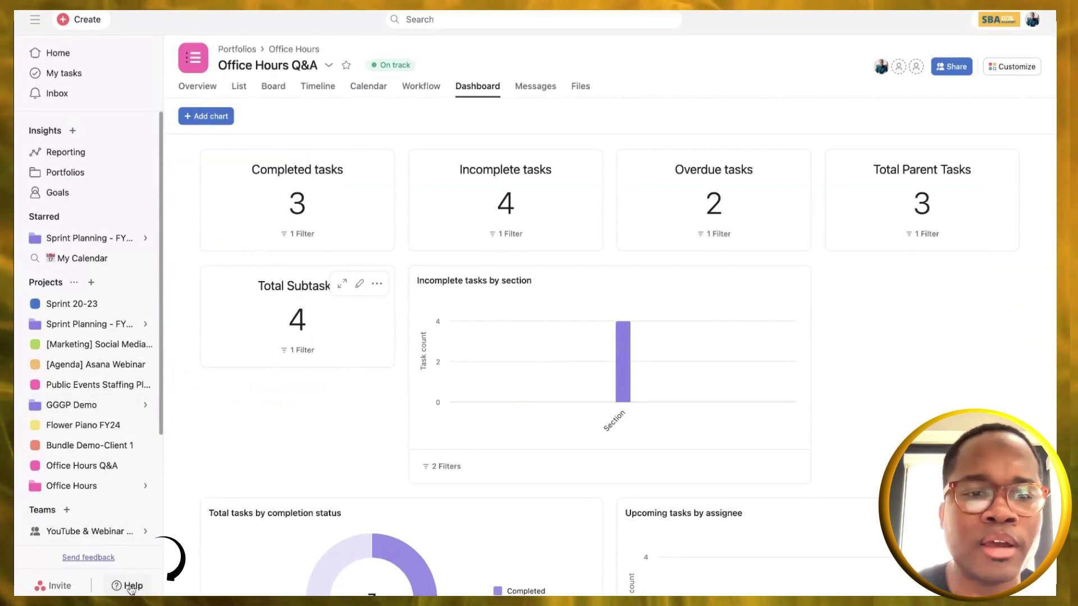
Step: Open the Keyboard shortcuts reference from the Help menu in the sidebar
{"action": "left_click", "coordinate": [130, 587]}
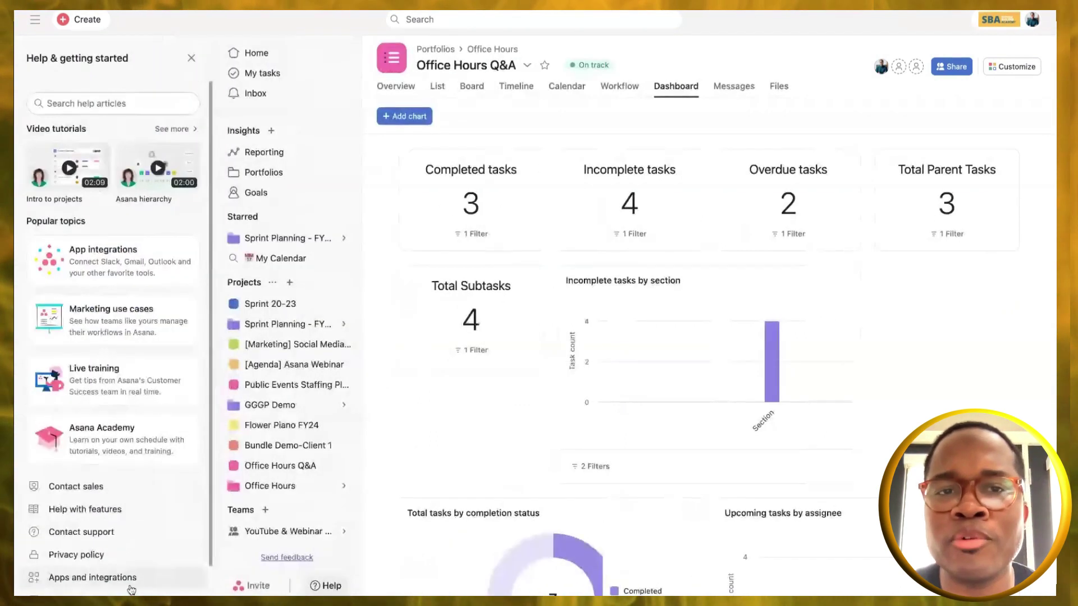
{"action": "left_click", "coordinate": [111, 570]}
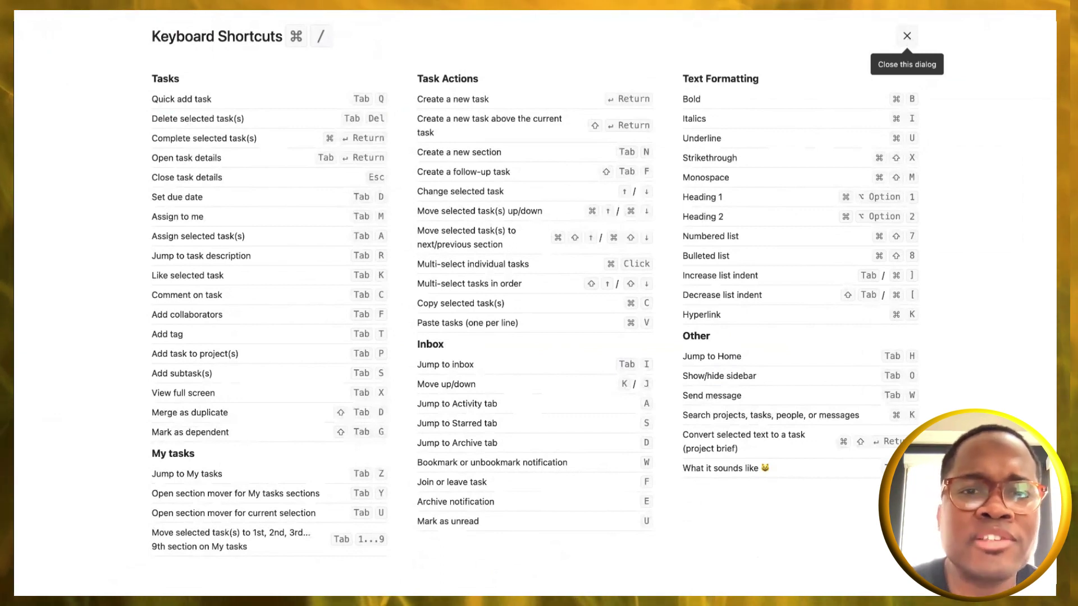
Step: Open Task 2, assign it to yourself and set its due date to Jul 19
{"action": "left_click", "coordinate": [906, 35]}
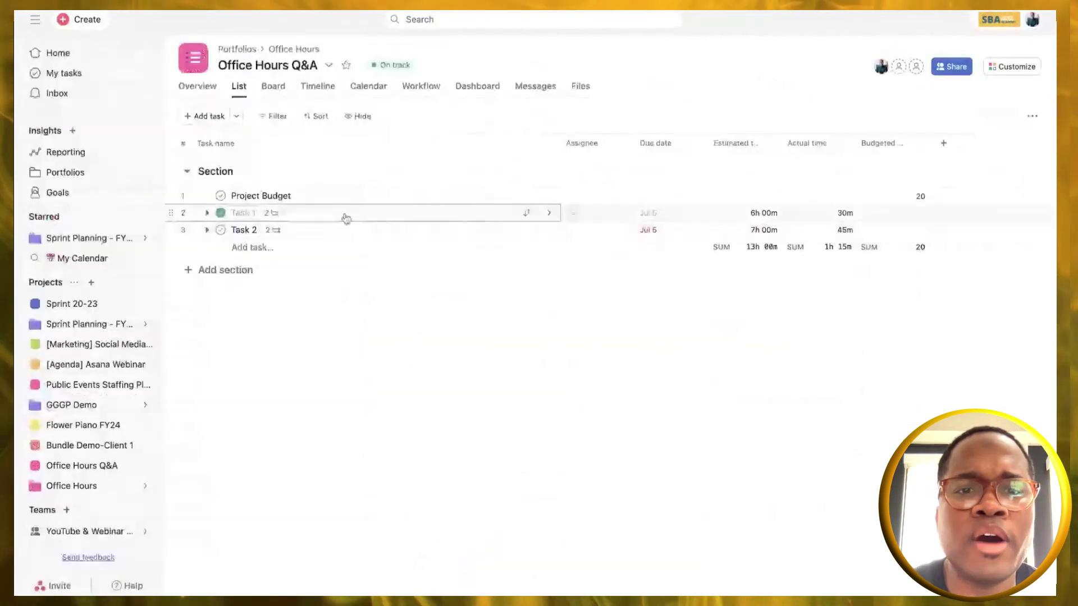
{"action": "left_click", "coordinate": [346, 238]}
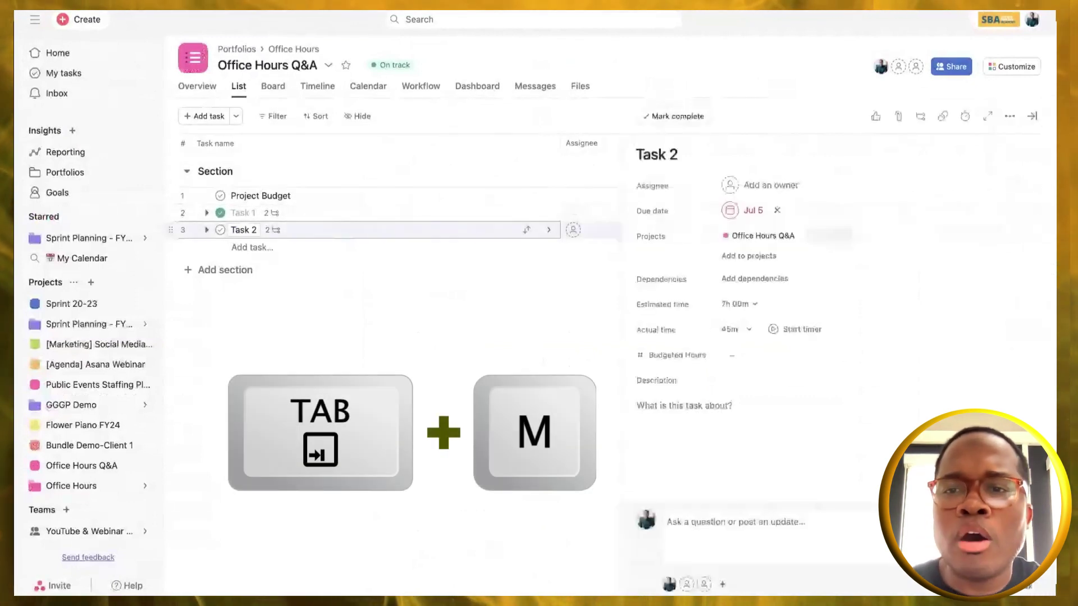
{"action": "key", "text": "Tab+m"}
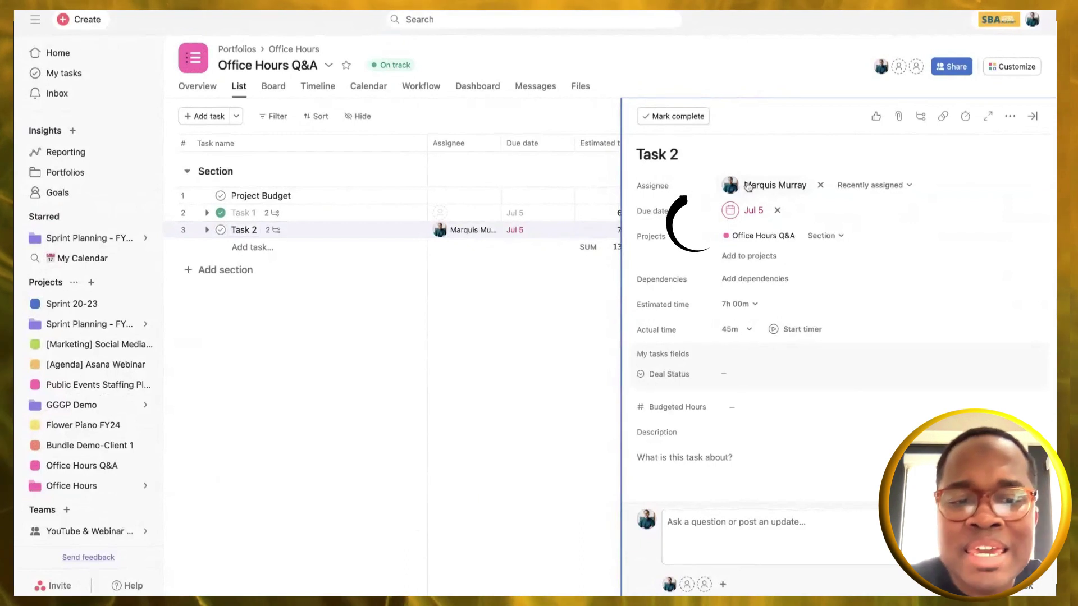
{"action": "key", "text": "Tab+d"}
{"action": "mouse_move", "coordinate": [751, 187]}
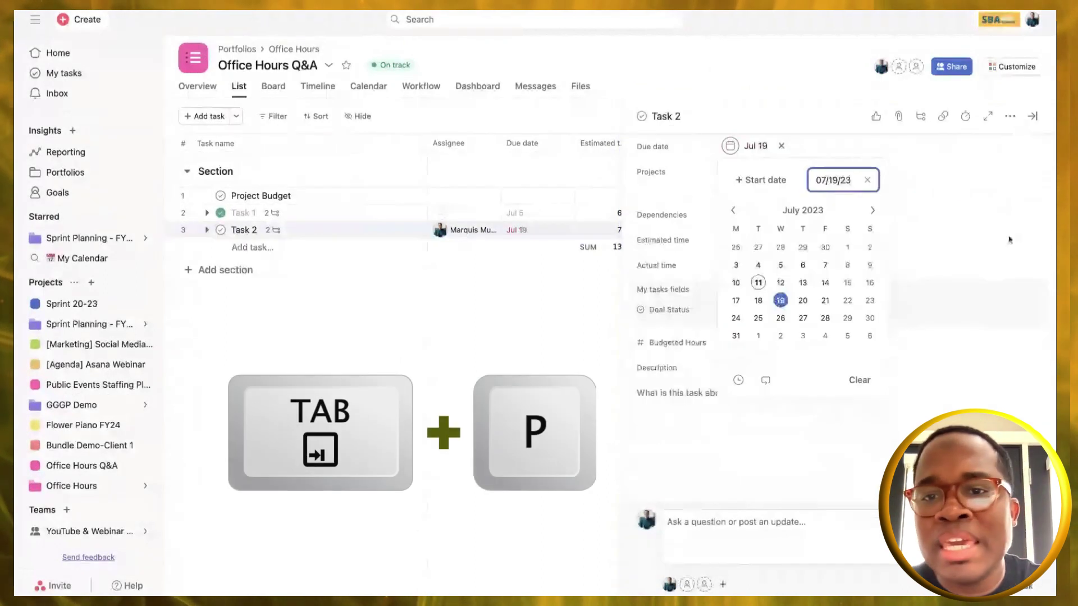
Step: Add Task 2 to the Sprint 20-23 project and start a comment reading 'ibsfg'
{"action": "key", "text": "Tab+p"}
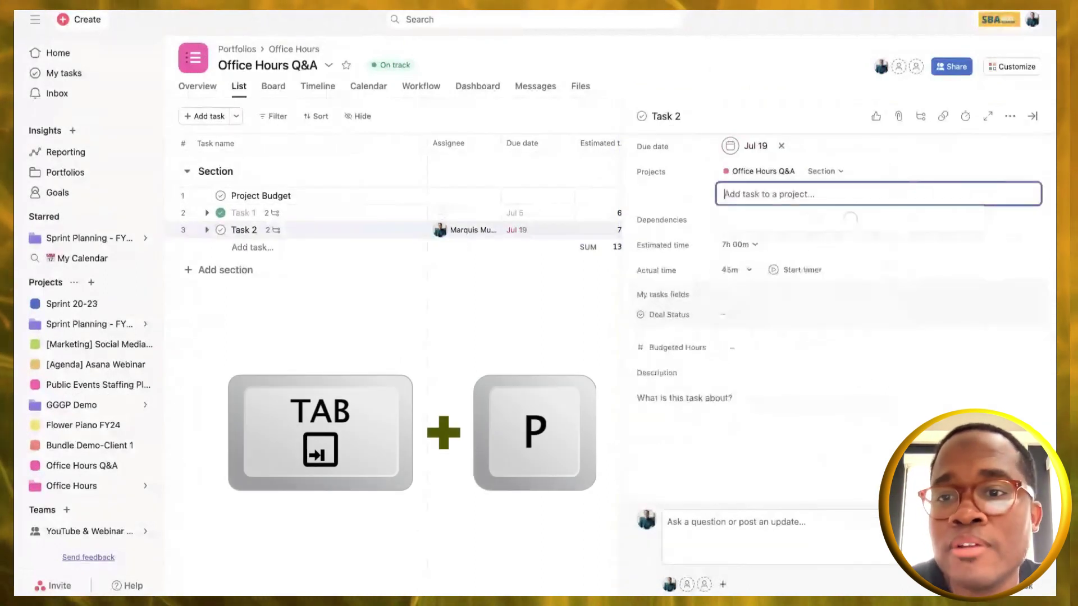
{"action": "left_click", "coordinate": [853, 224]}
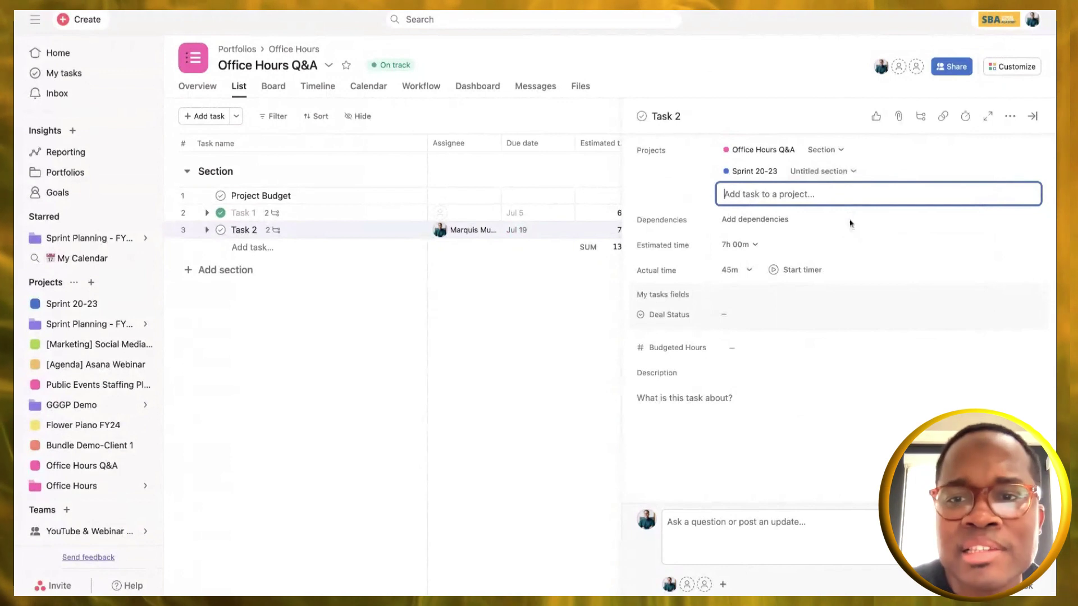
{"action": "left_click", "coordinate": [814, 174]}
{"action": "left_click", "coordinate": [814, 183]}
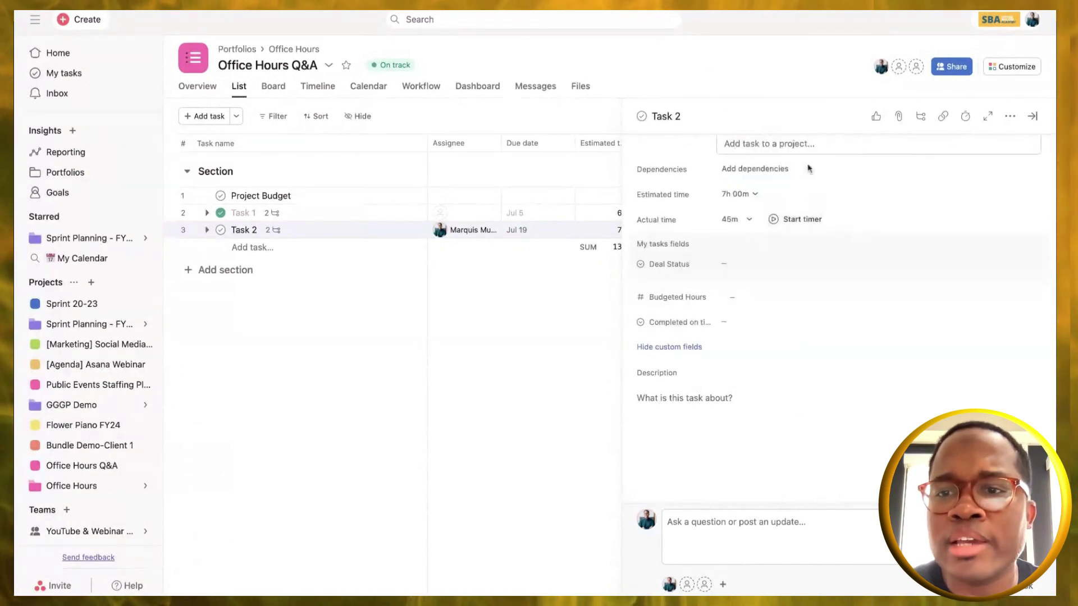
{"action": "scroll", "coordinate": [900, 257], "scroll_direction": "up", "scroll_amount": 3}
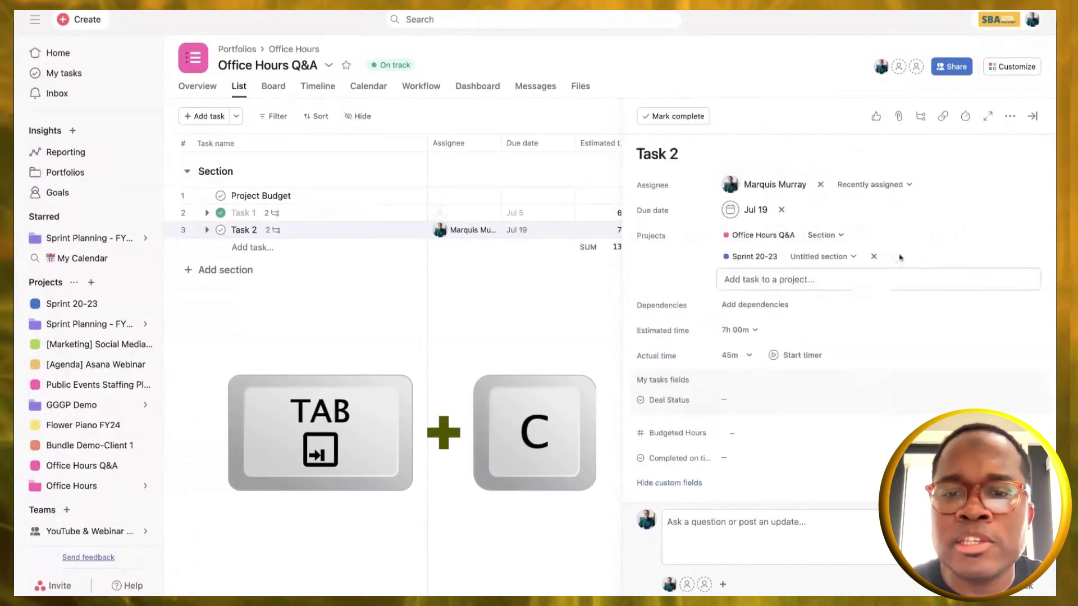
{"action": "key", "text": "Tab+c"}
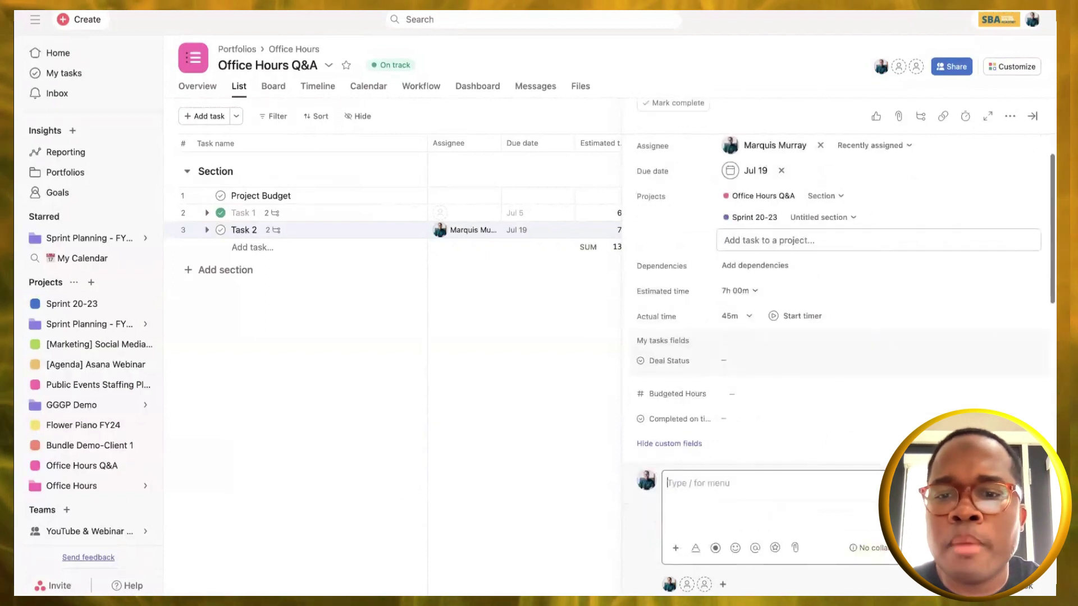
{"action": "type", "text": "ibsfg"}
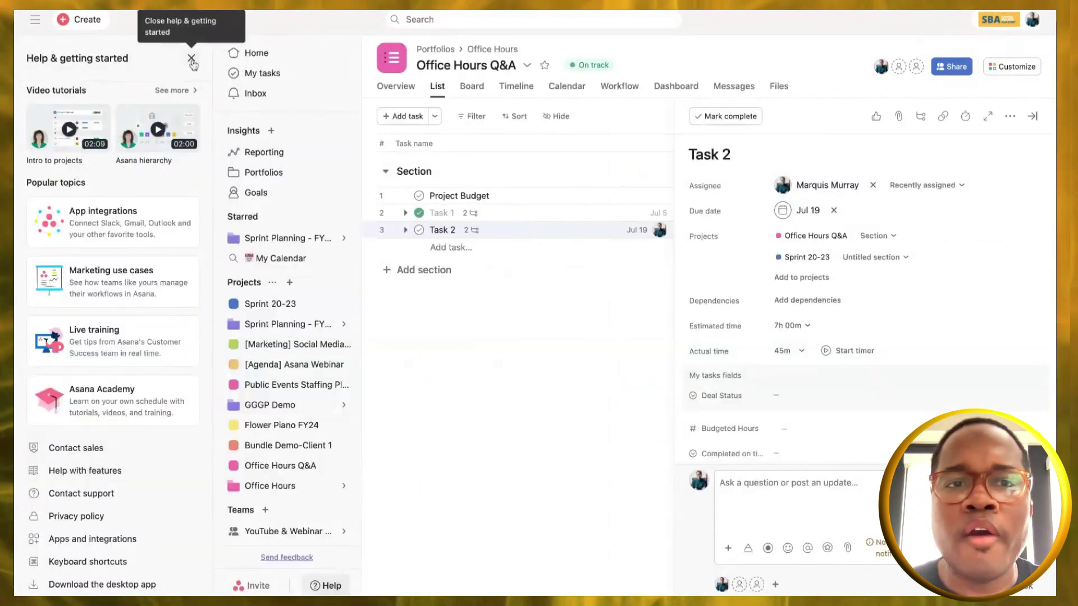
Step: Select the Task 2 row and mark it complete with Ctrl+Return
{"action": "left_click", "coordinate": [191, 57]}
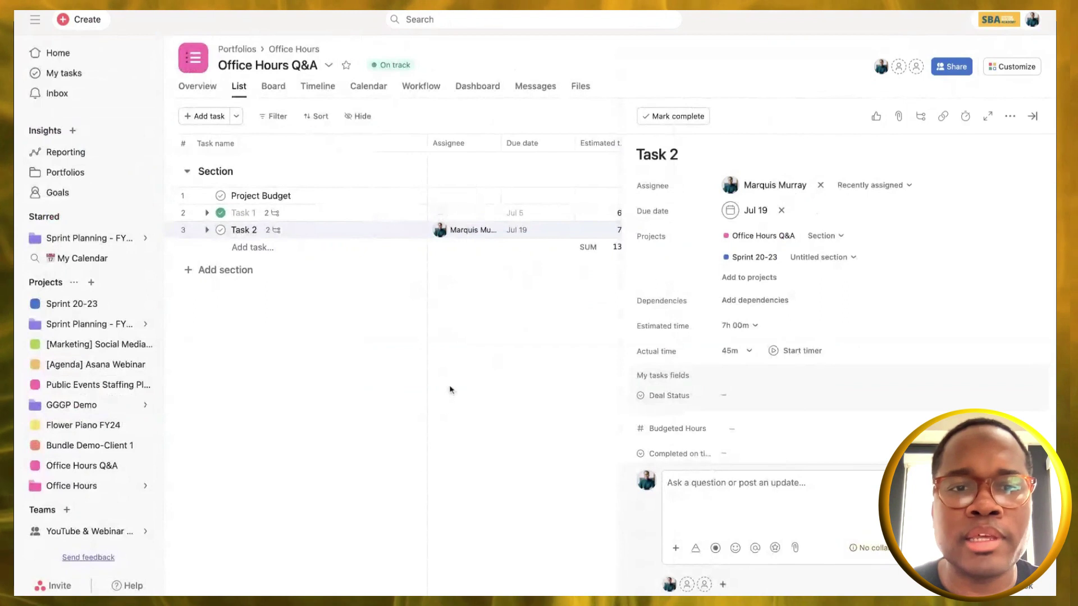
{"action": "left_click", "coordinate": [337, 230]}
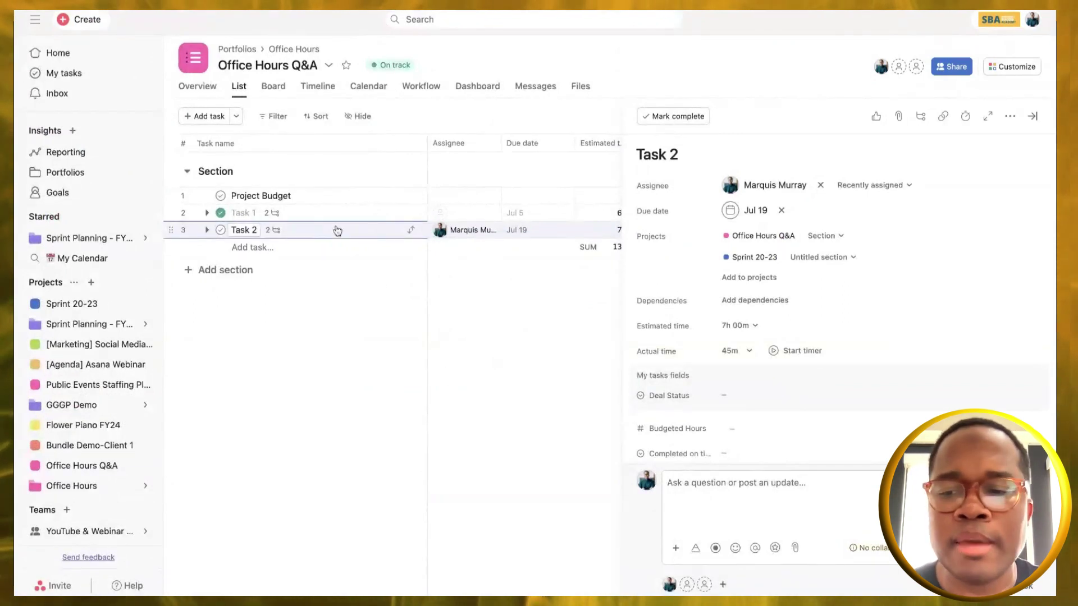
{"action": "key", "text": "ctrl+Return"}
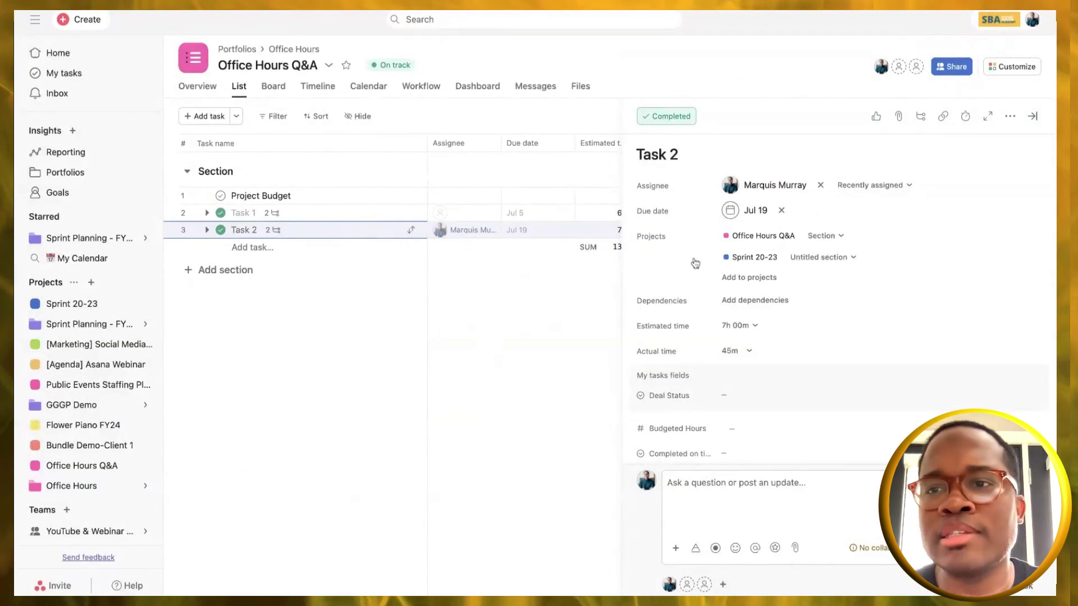
Step: Check Task 2's extra actions menu and its listed shortcuts
{"action": "left_click", "coordinate": [1010, 116]}
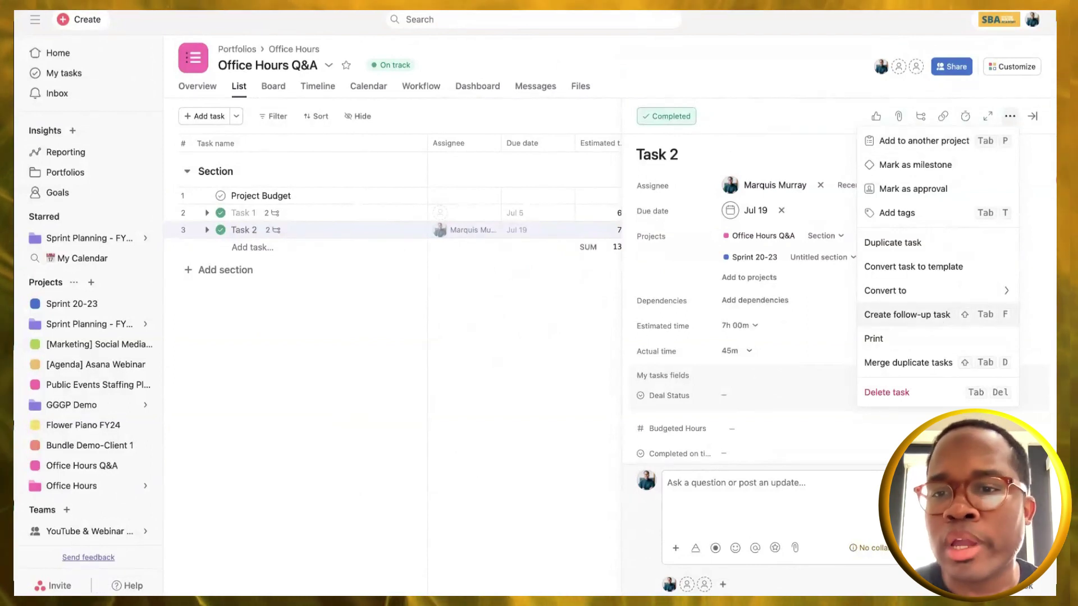
{"action": "left_click", "coordinate": [642, 523]}
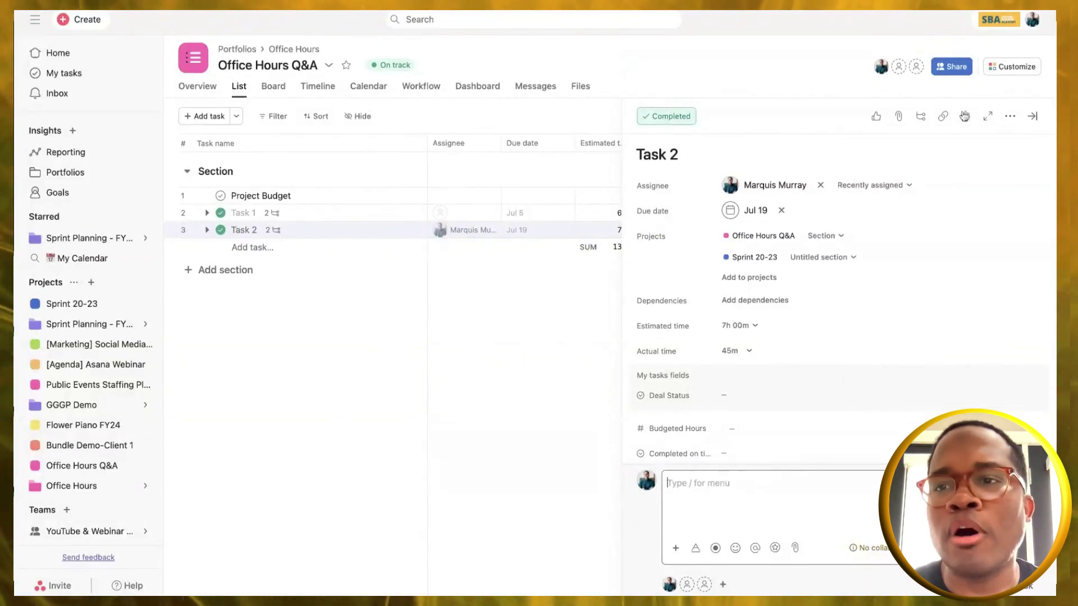
{"action": "left_click", "coordinate": [1010, 116]}
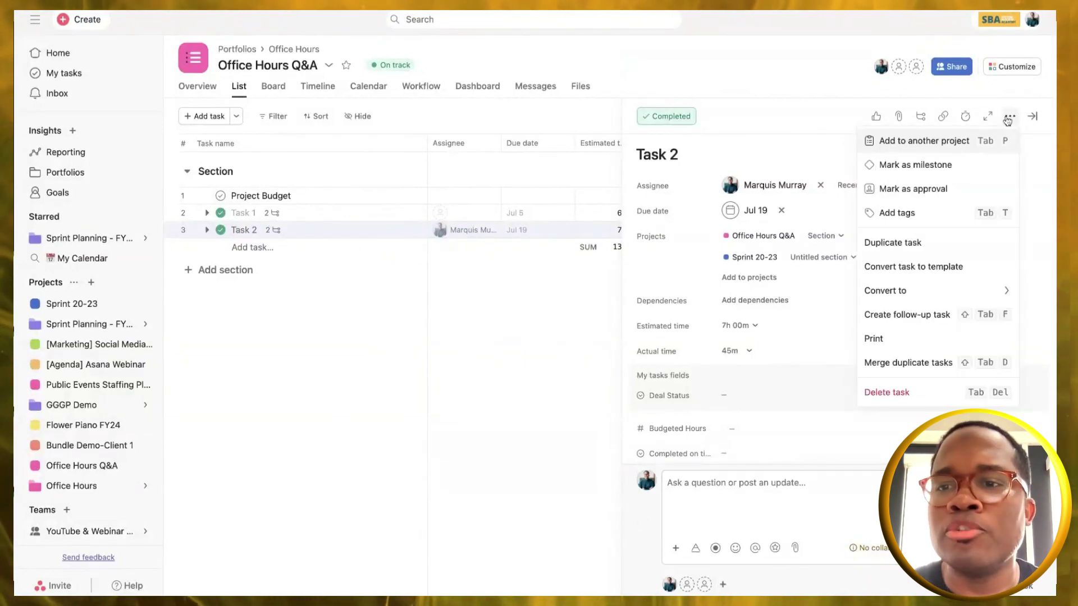
{"action": "left_click", "coordinate": [649, 517]}
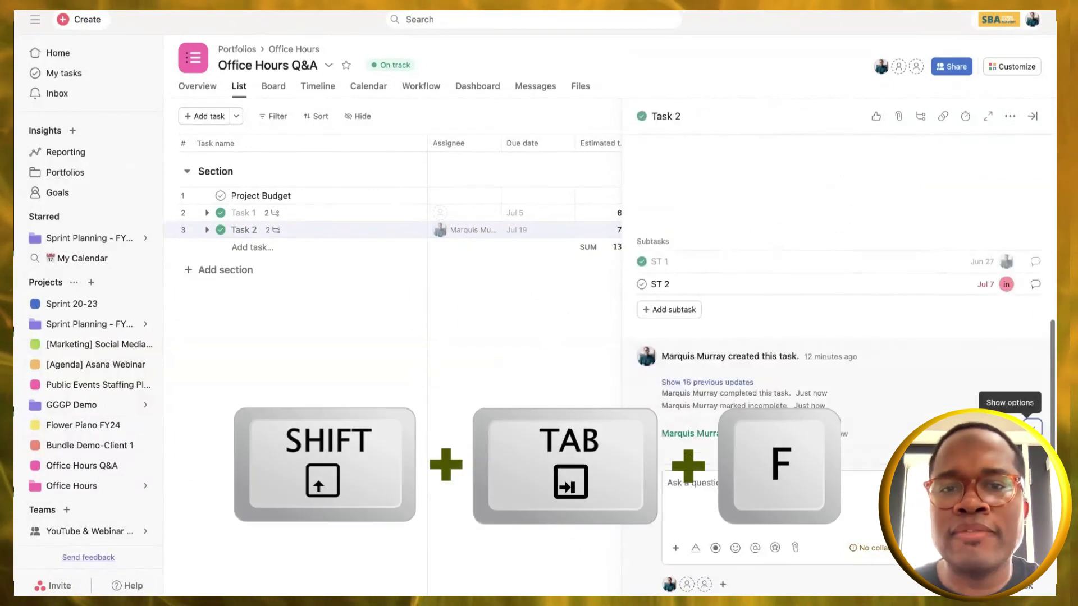
{"action": "key", "text": "shift+Tab+f"}
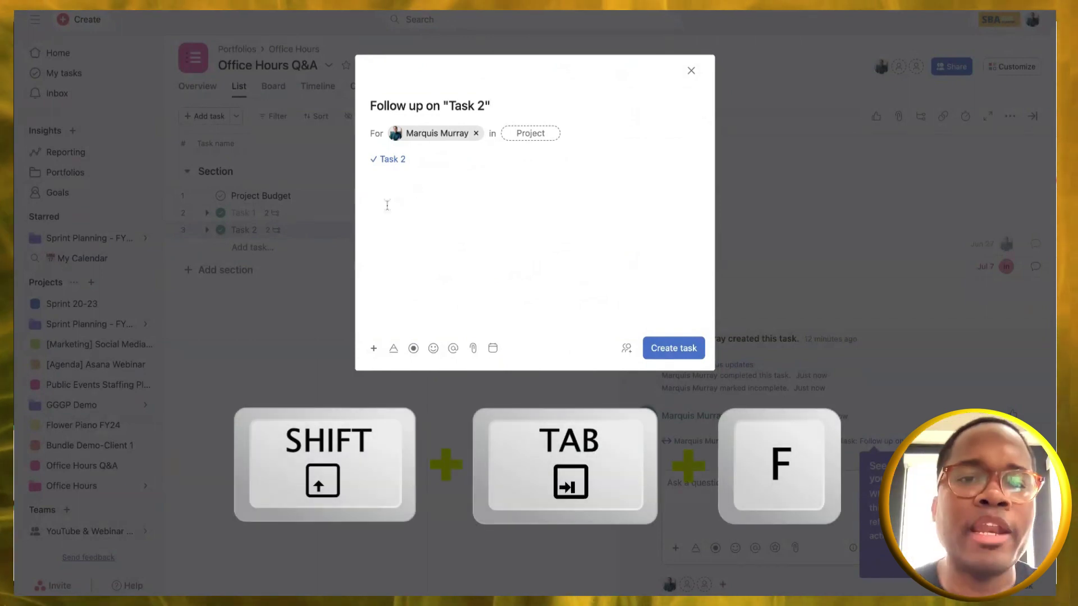
{"action": "mouse_move", "coordinate": [388, 164]}
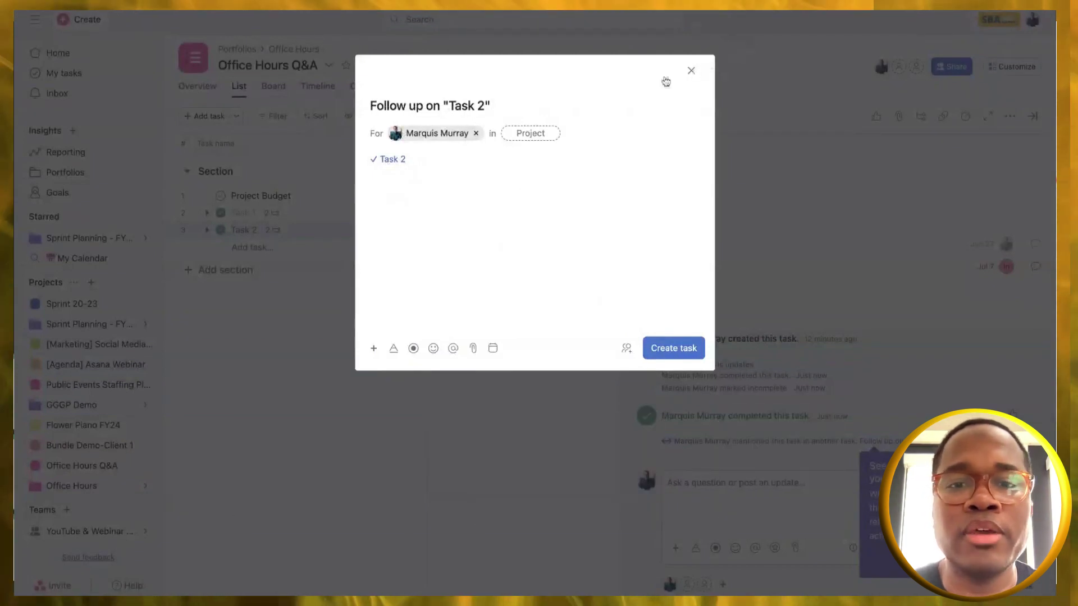
{"action": "left_click", "coordinate": [493, 349]}
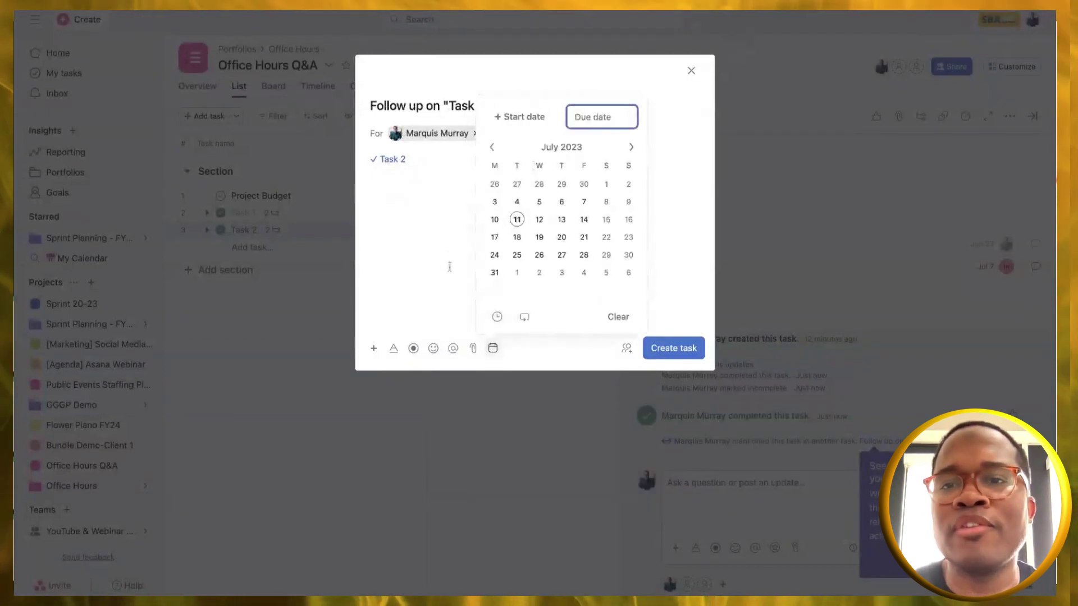
{"action": "left_click", "coordinate": [690, 71]}
{"action": "left_click", "coordinate": [691, 71]}
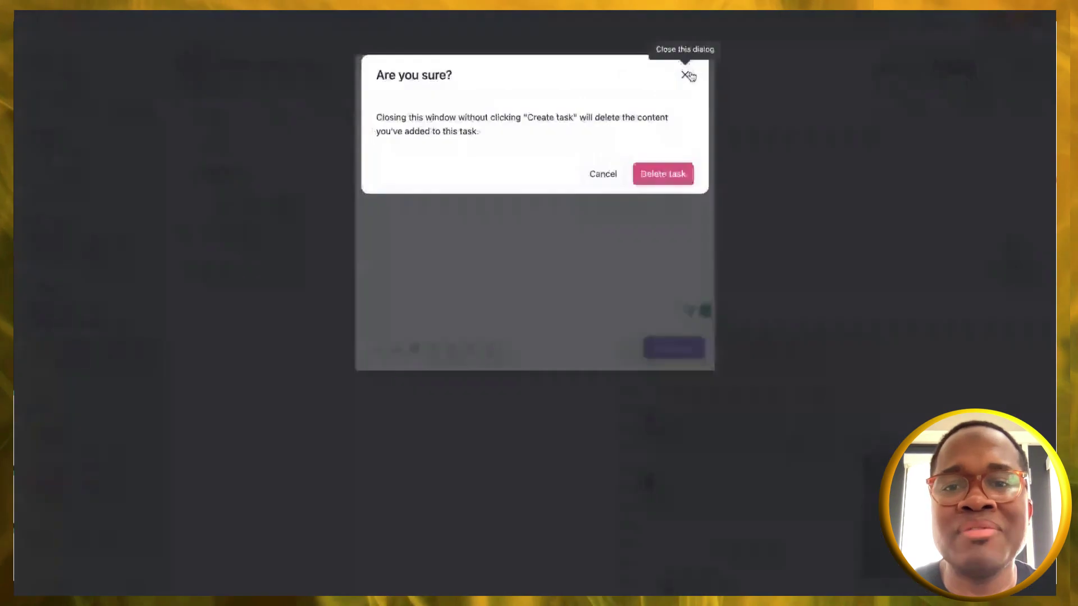
{"action": "left_click", "coordinate": [662, 175]}
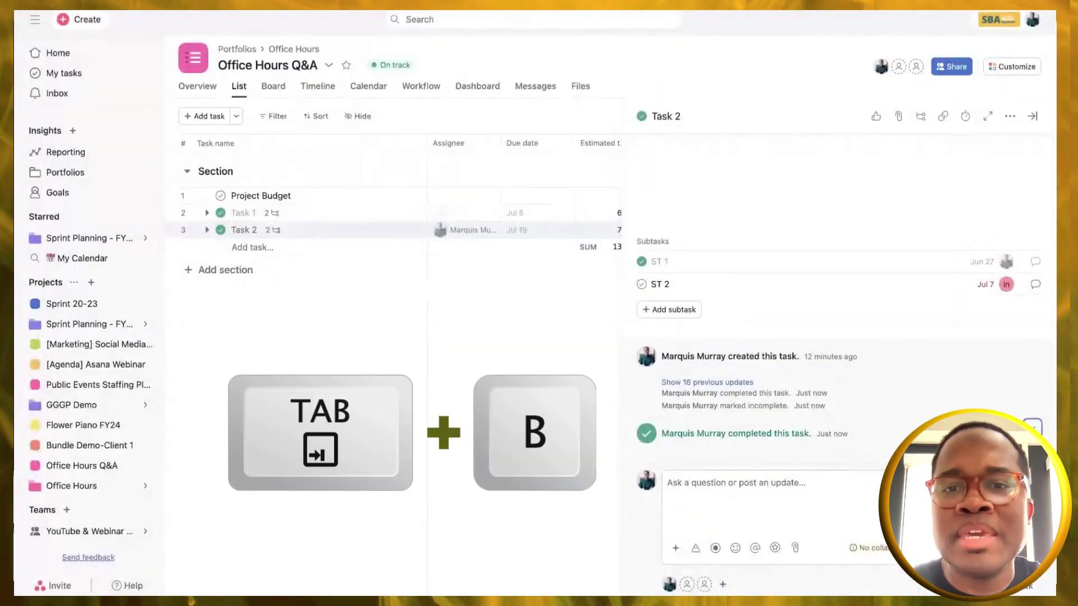